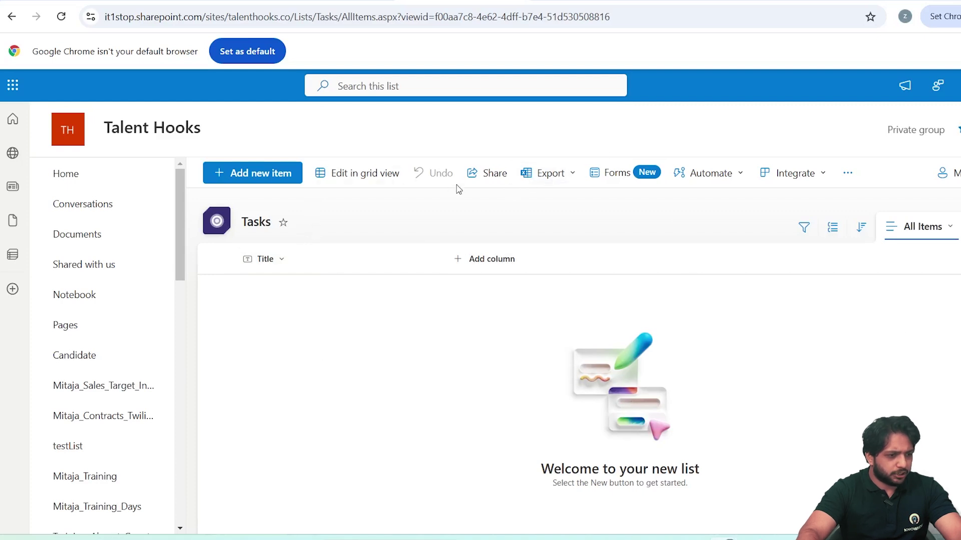
Open the Tasks list on the Talent Hooks SharePoint site
{"action": "left_click", "coordinate": [13, 120]}
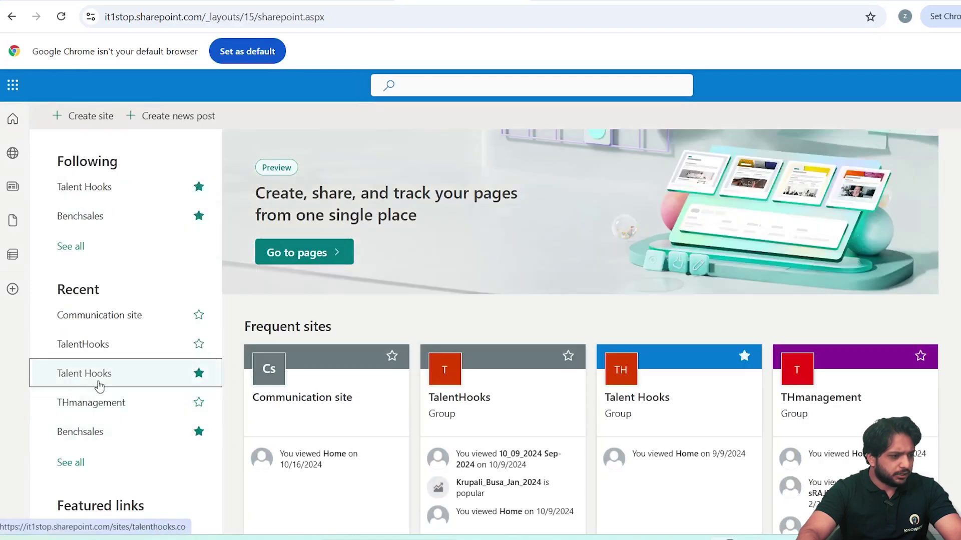
{"action": "left_click", "coordinate": [67, 383]}
{"action": "left_click", "coordinate": [261, 180]}
{"action": "scroll", "coordinate": [90, 325], "scroll_direction": "down", "scroll_amount": 10}
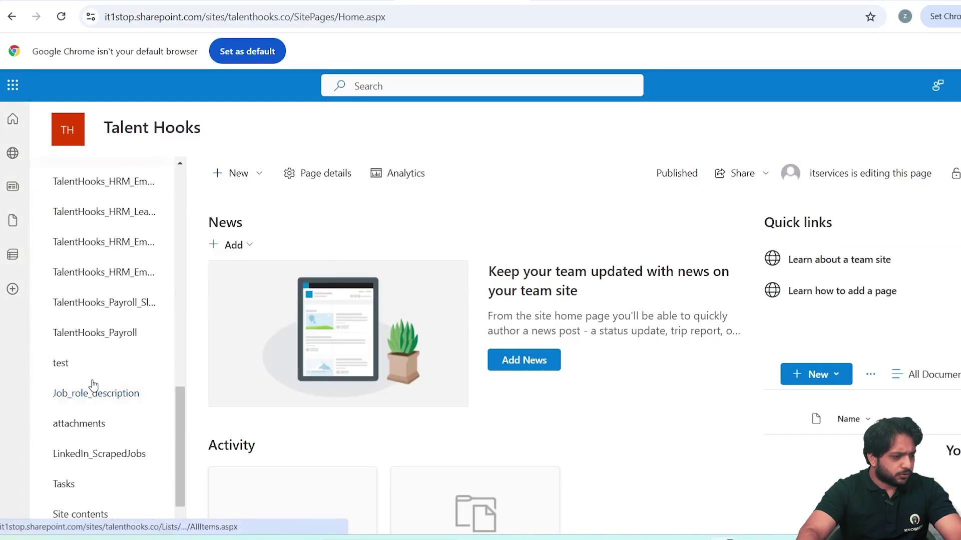
{"action": "left_click", "coordinate": [79, 411]}
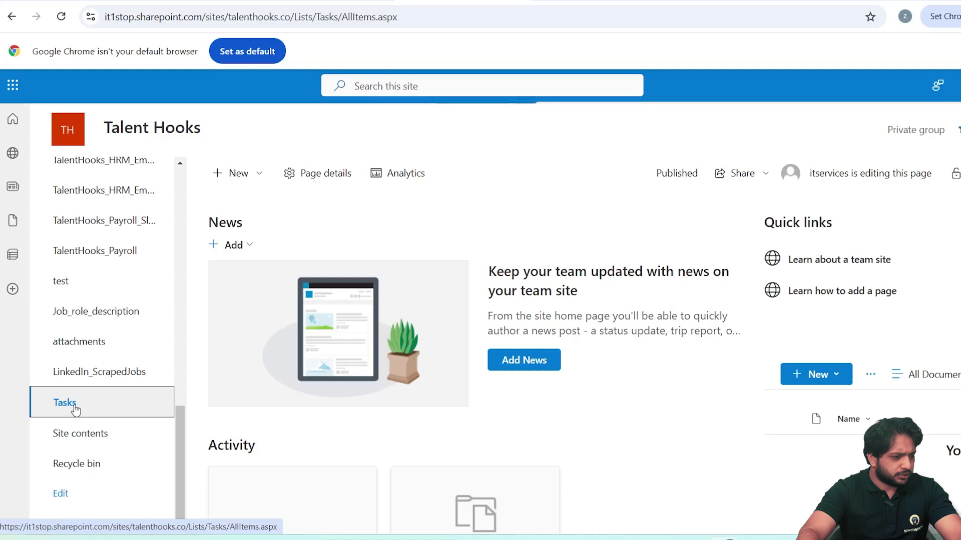
Add a multiple-lines-of-text column named Description to the Tasks list
{"action": "left_click", "coordinate": [474, 259]}
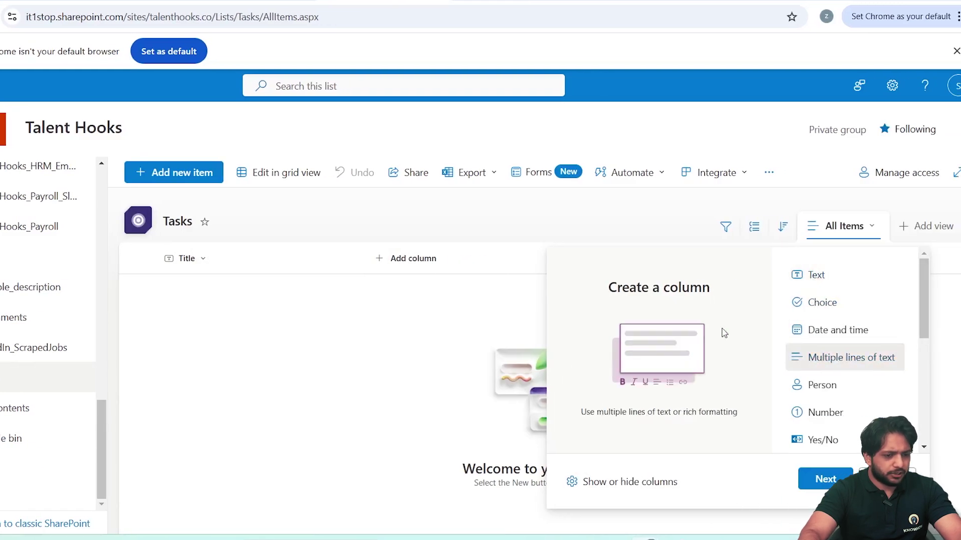
{"action": "left_click", "coordinate": [823, 480]}
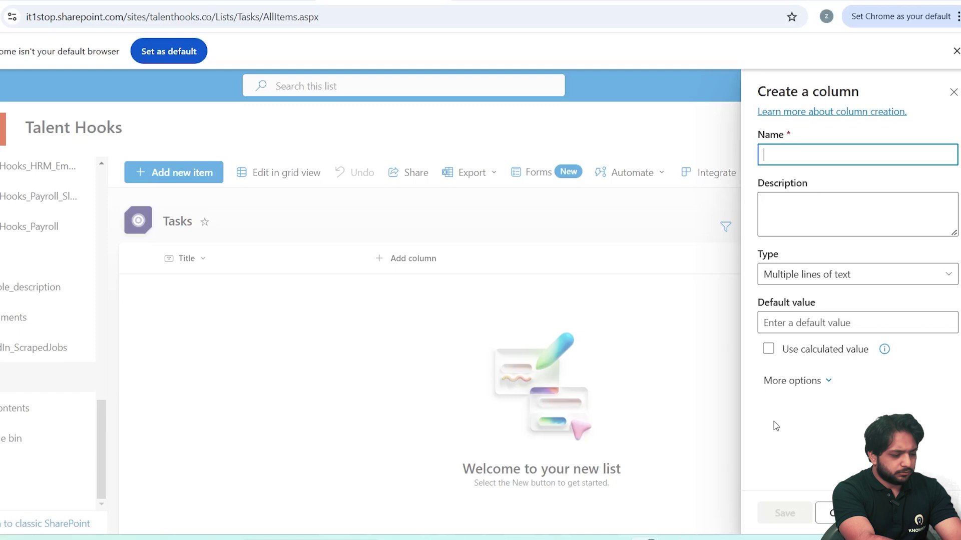
{"action": "type", "text": "Descri"}
{"action": "left_click", "coordinate": [769, 515]}
Add a Status choice column with Pending and Completed, defaulting to Pending
{"action": "left_click", "coordinate": [502, 259]}
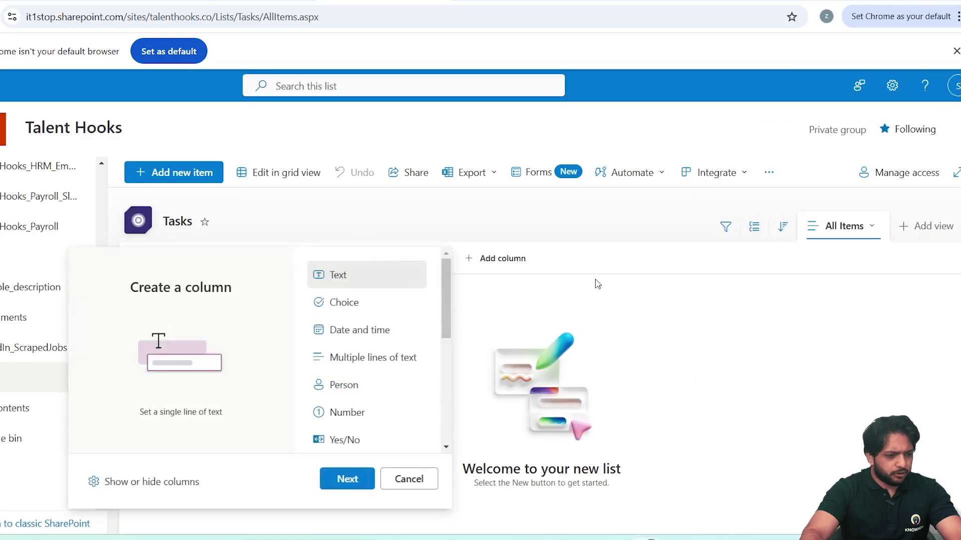
{"action": "left_click", "coordinate": [372, 299]}
{"action": "left_click", "coordinate": [346, 478]}
{"action": "type", "text": "Stat"}
{"action": "left_click", "coordinate": [799, 324]}
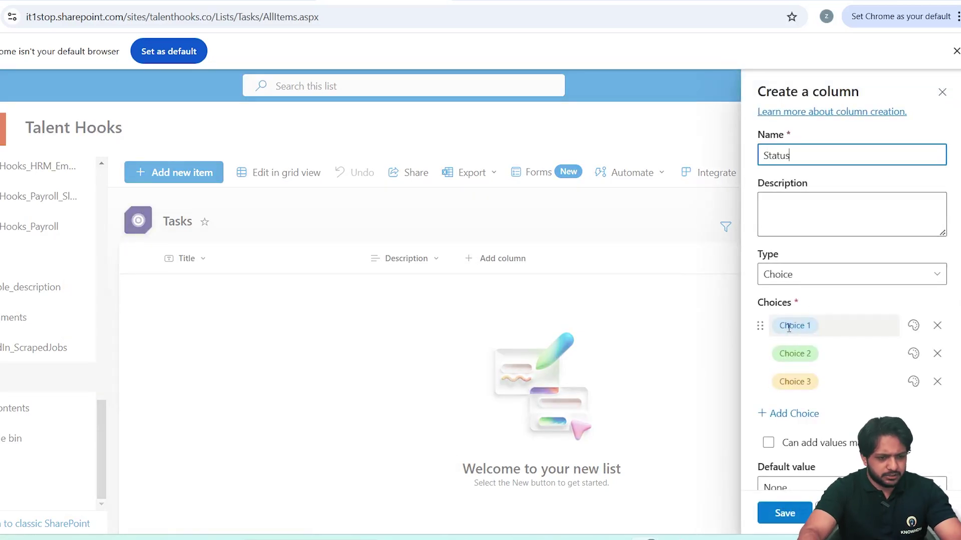
{"action": "key", "text": "ctrl+a"}
{"action": "type", "text": "P"}
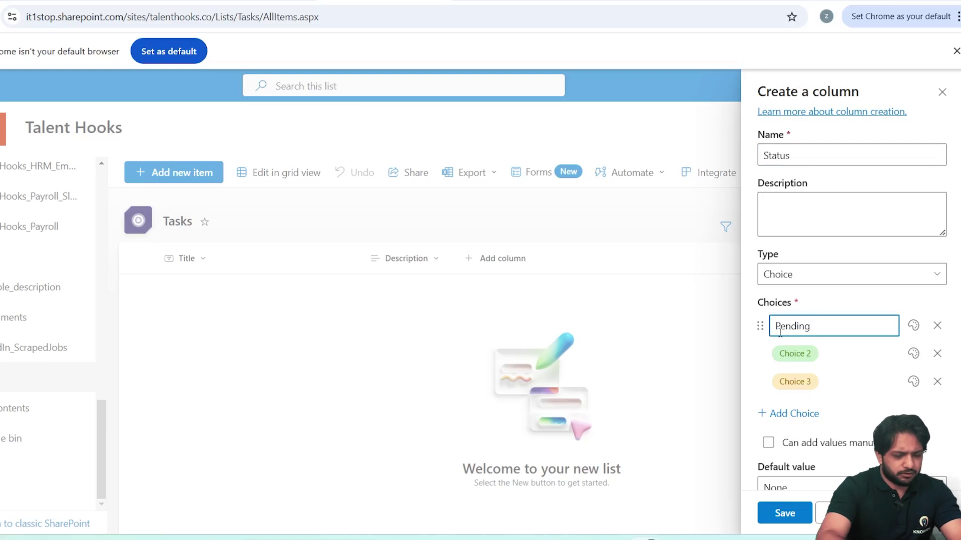
{"action": "left_click", "coordinate": [808, 354]}
{"action": "type", "text": "Completed"}
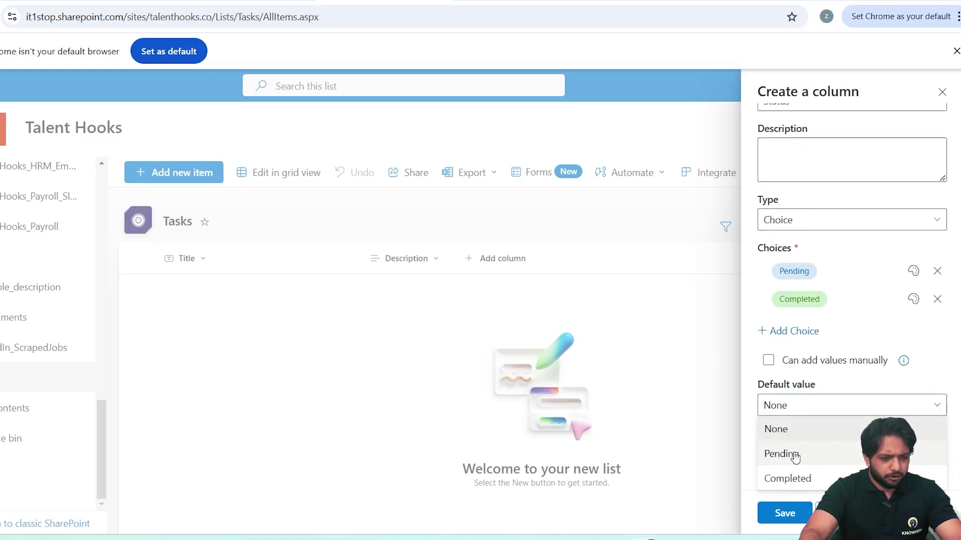
{"action": "left_click", "coordinate": [789, 455]}
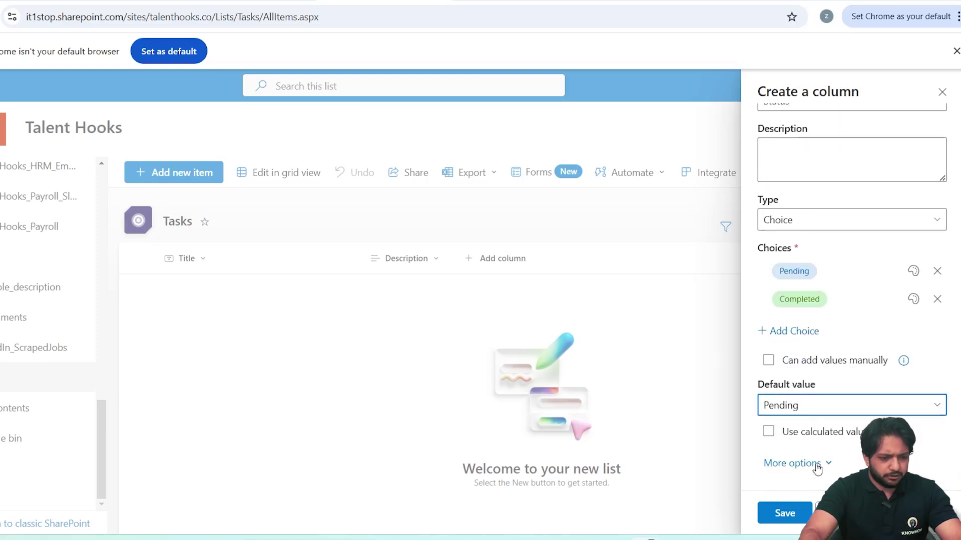
{"action": "left_click", "coordinate": [809, 509]}
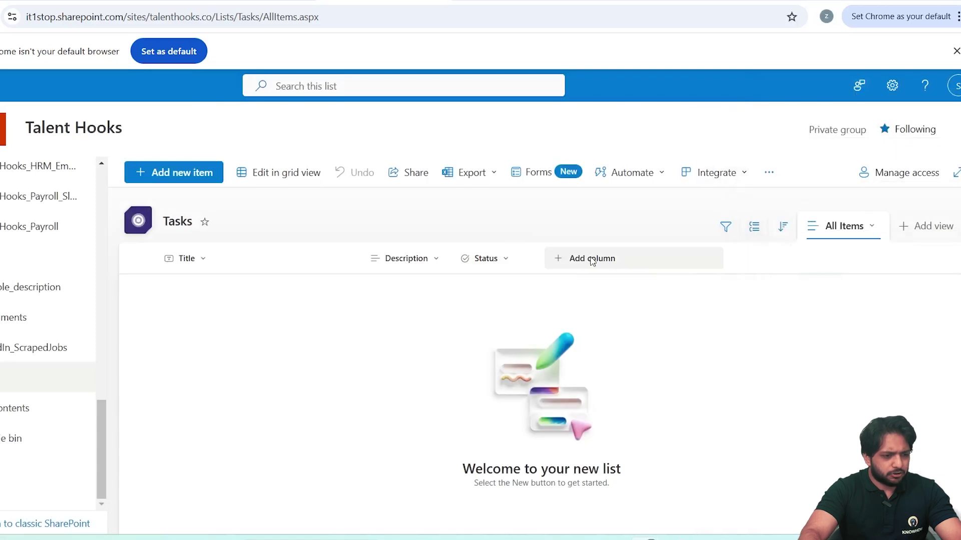
Add a DueDate date-and-time column that includes the time
{"action": "left_click", "coordinate": [592, 259]}
{"action": "left_click", "coordinate": [457, 331]}
{"action": "left_click", "coordinate": [440, 479]}
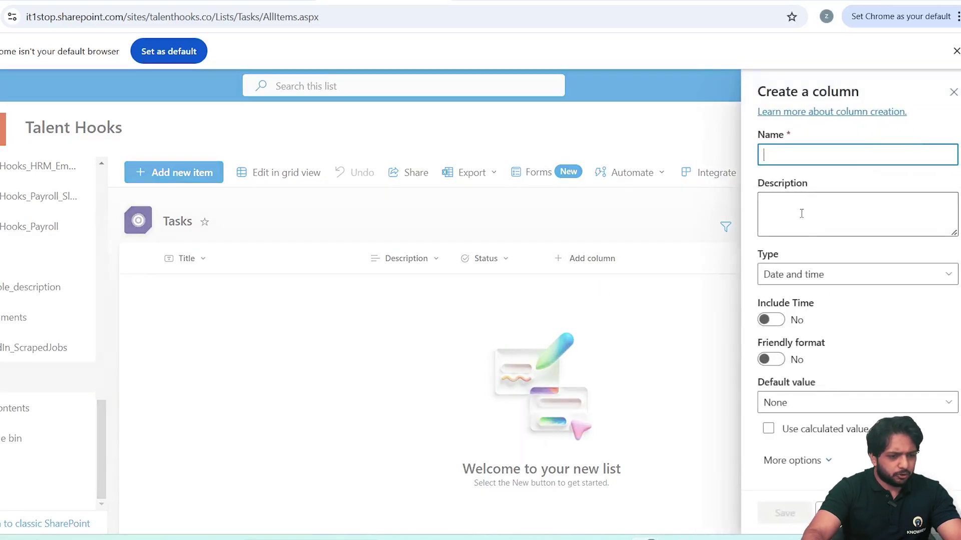
{"action": "type", "text": "DueDate"}
{"action": "left_click", "coordinate": [769, 320]}
{"action": "left_click", "coordinate": [784, 513]}
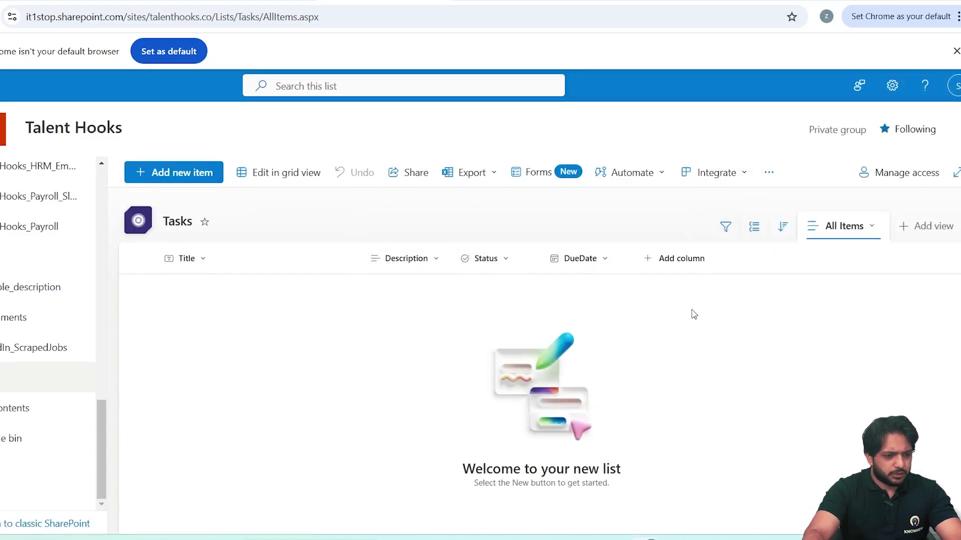
Show the ID column in the Tasks list view
{"action": "left_click", "coordinate": [602, 260]}
{"action": "mouse_move", "coordinate": [618, 394]}
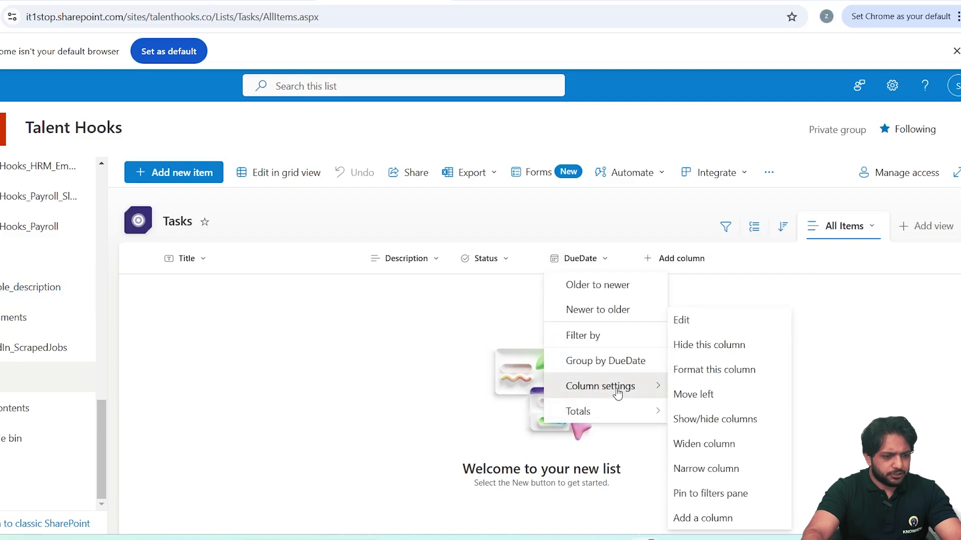
{"action": "left_click", "coordinate": [686, 418]}
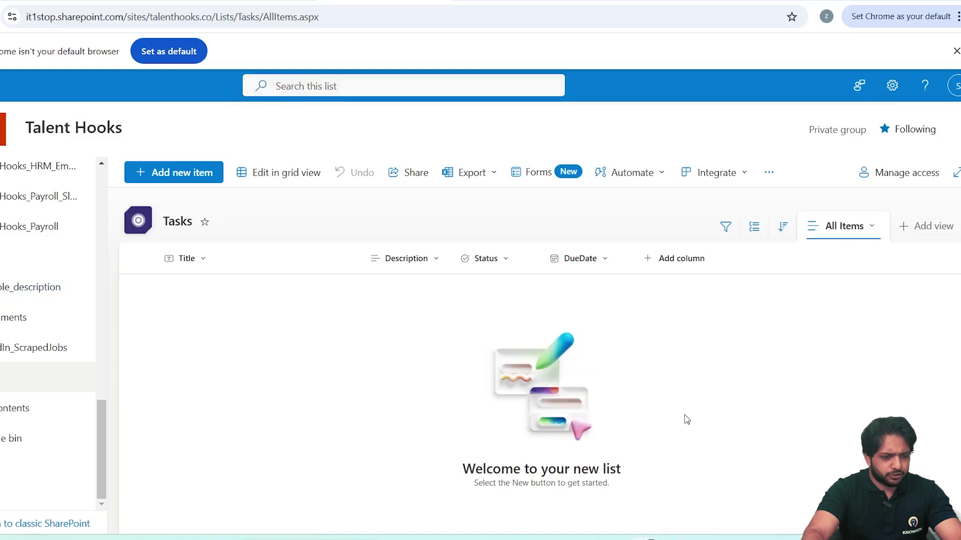
{"action": "left_click", "coordinate": [777, 313]}
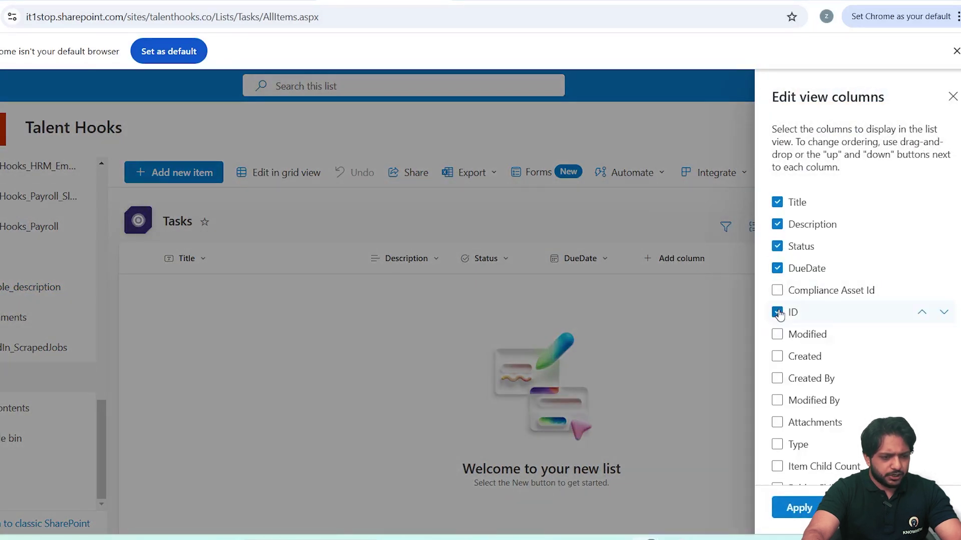
{"action": "left_click", "coordinate": [816, 507]}
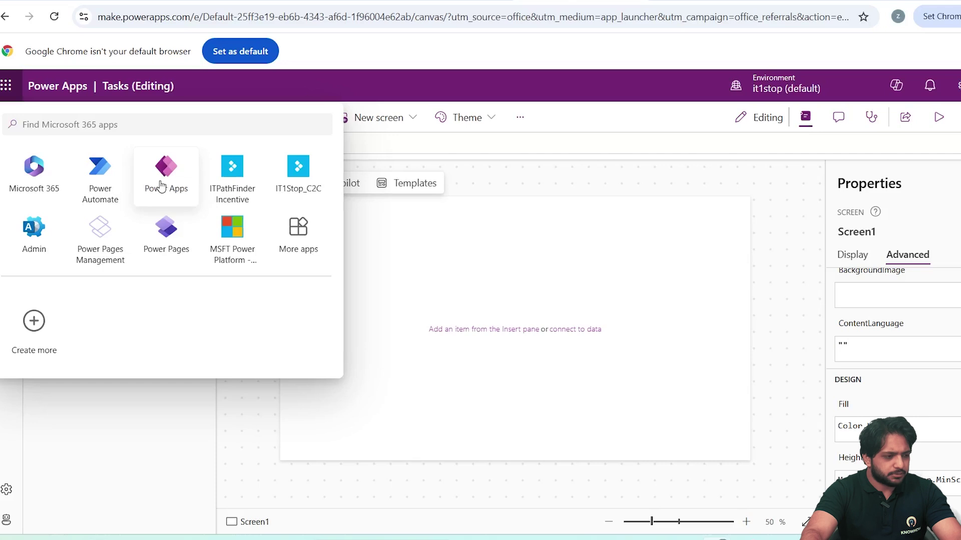
Go to Power Apps from the Microsoft 365 app launcher and create a blank canvas app
{"action": "left_click", "coordinate": [3, 98]}
{"action": "left_click", "coordinate": [2, 98]}
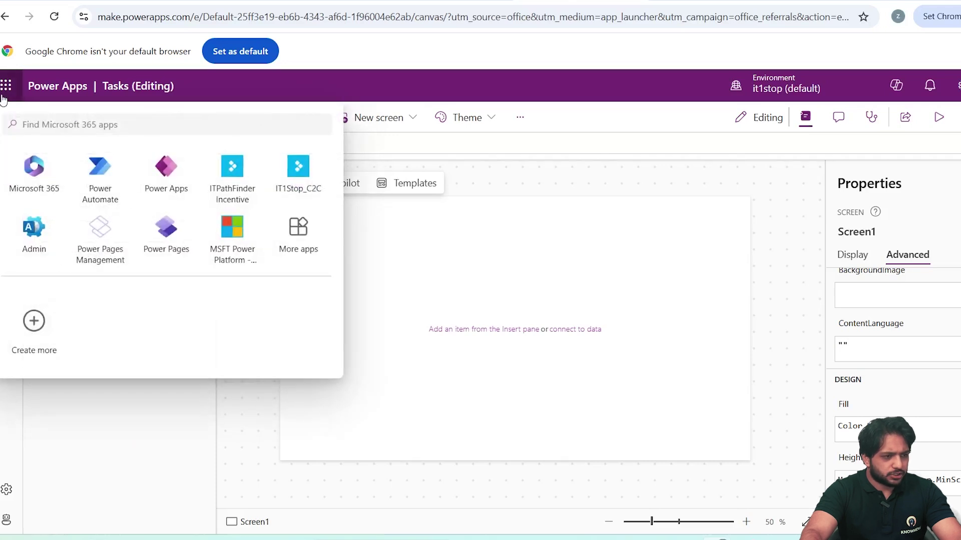
{"action": "left_click", "coordinate": [189, 165]}
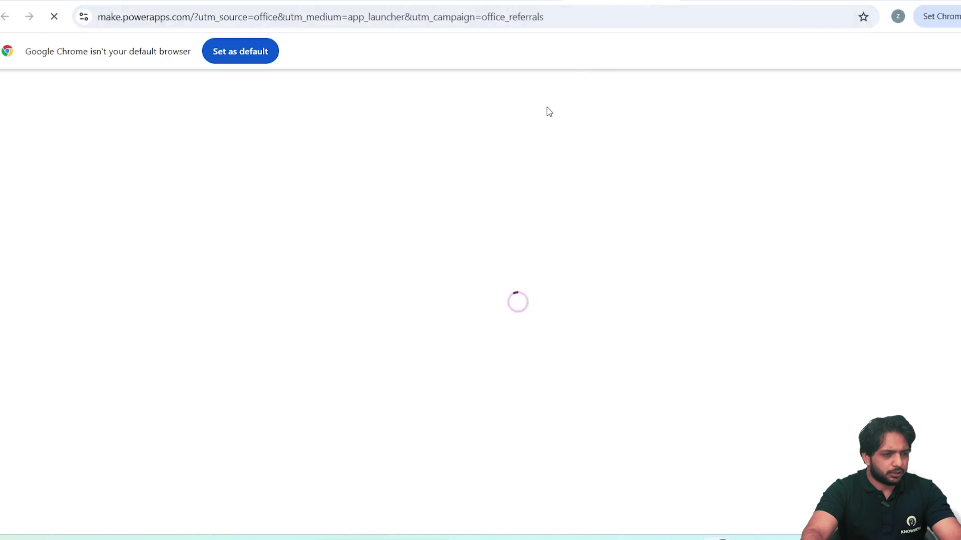
{"action": "left_click", "coordinate": [48, 182]}
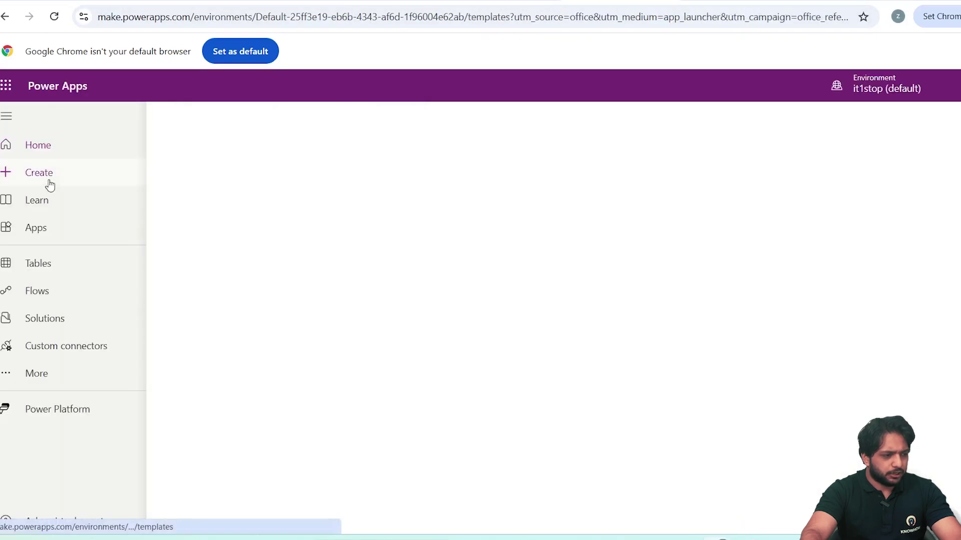
{"action": "left_click", "coordinate": [322, 322]}
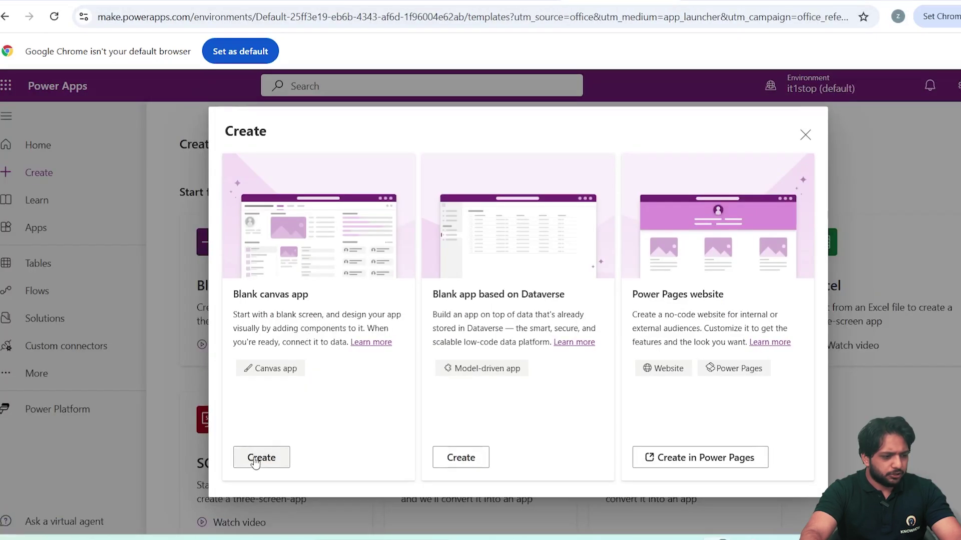
{"action": "left_click", "coordinate": [271, 465]}
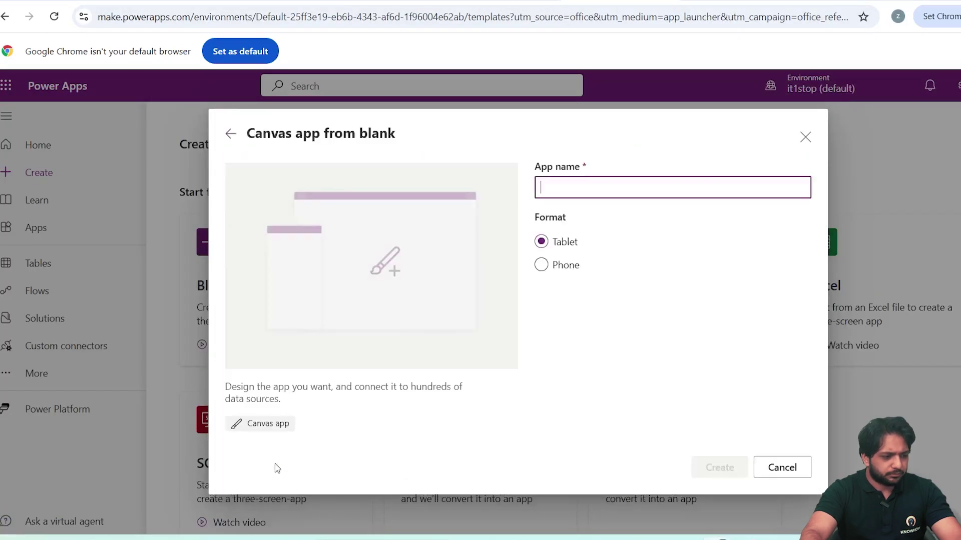
{"action": "left_click", "coordinate": [803, 139]}
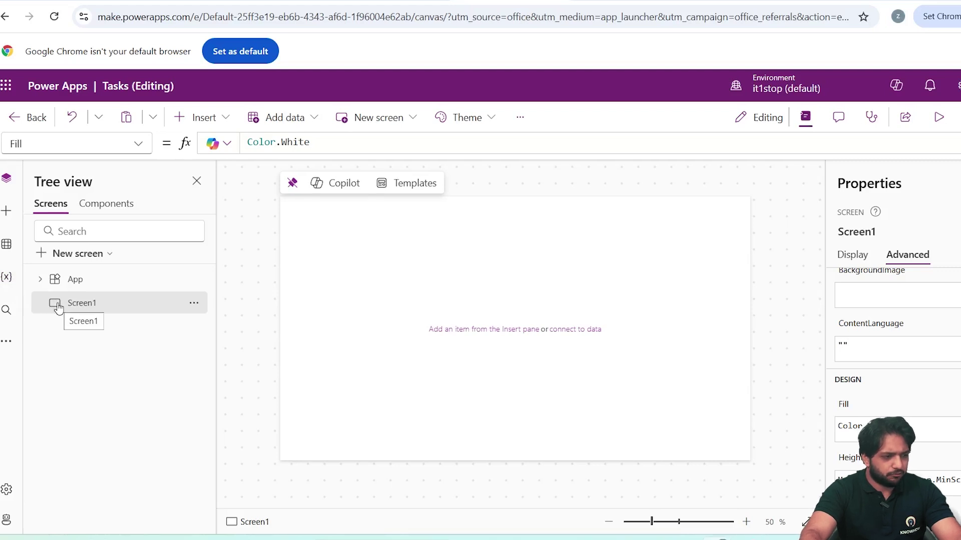
Add a rectangle to Screen1 as the header band
{"action": "scroll", "coordinate": [896, 440], "scroll_direction": "up", "scroll_amount": 3}
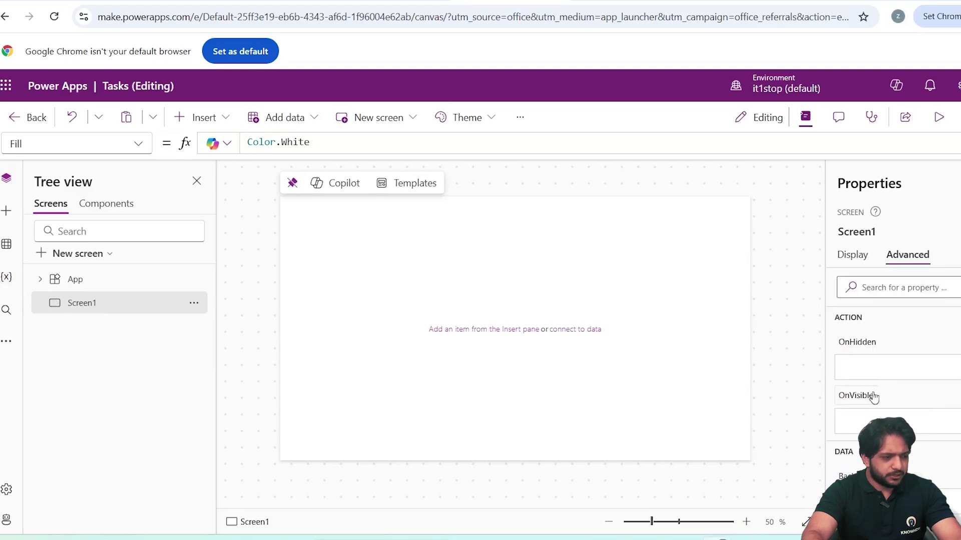
{"action": "left_click", "coordinate": [13, 208]}
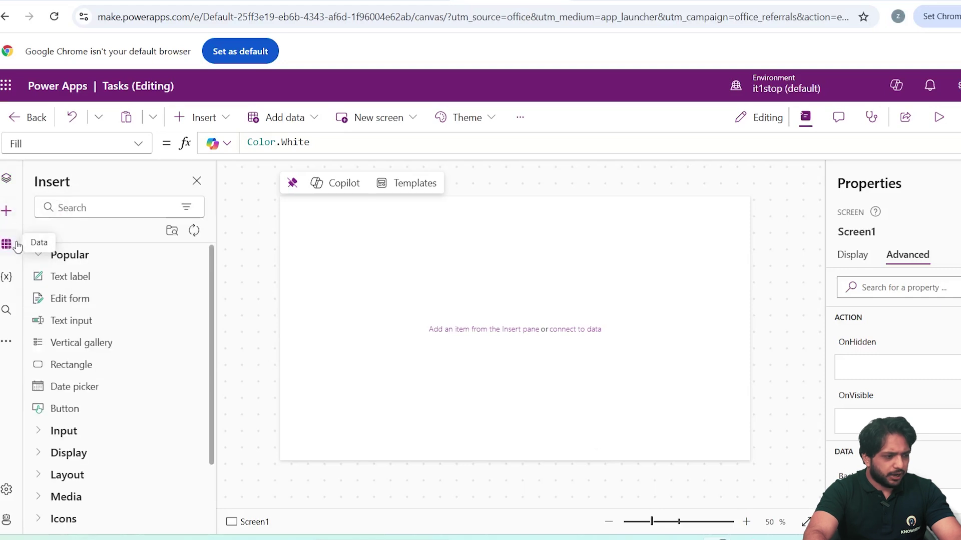
{"action": "left_click", "coordinate": [153, 209]}
{"action": "type", "text": "Rect"}
{"action": "left_click", "coordinate": [107, 278]}
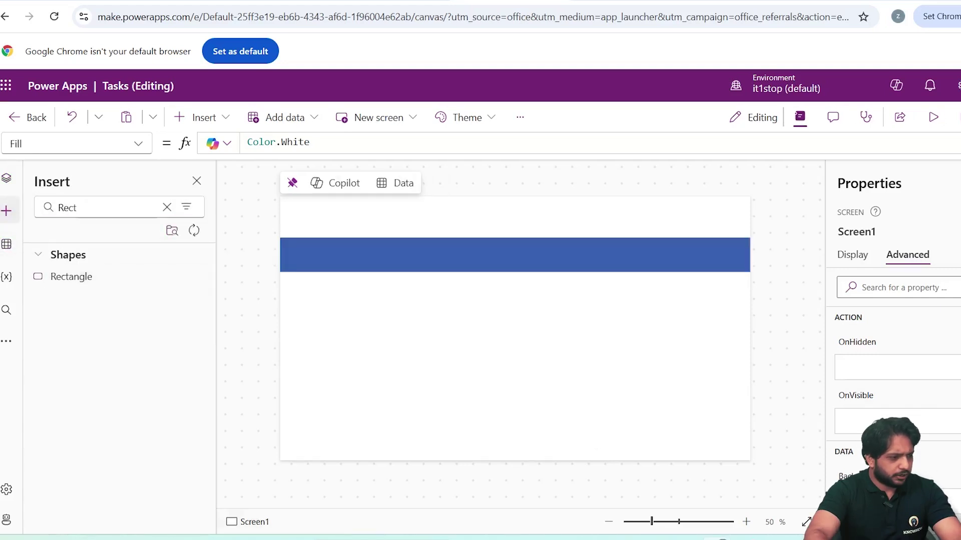
Insert a blank gallery and shorten it from its bottom edge
{"action": "left_click", "coordinate": [170, 207]}
{"action": "type", "text": "Gai"}
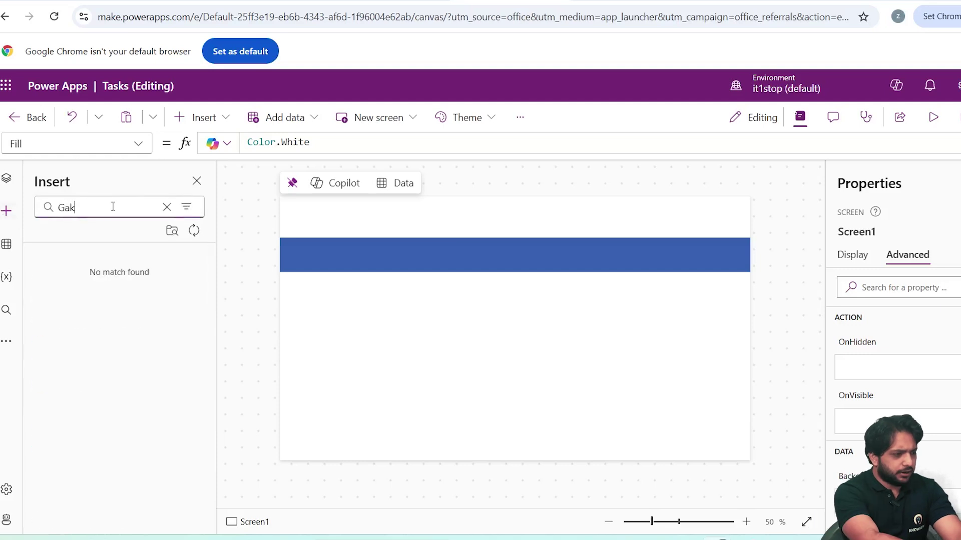
{"action": "key", "text": "BackSpace"}
{"action": "key", "text": "BackSpace"}
{"action": "left_click", "coordinate": [94, 409]}
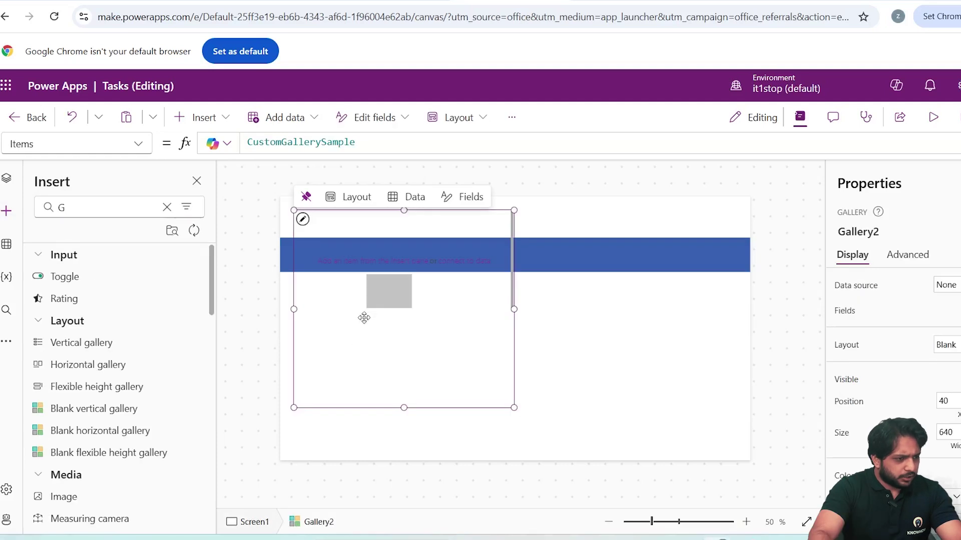
{"action": "left_click_drag", "start_coordinate": [404, 407], "coordinate": [404, 308]}
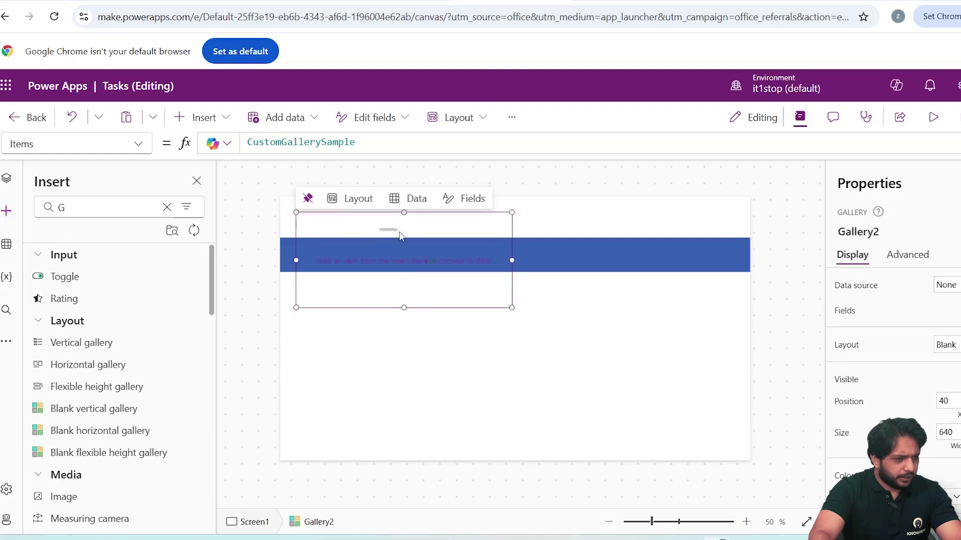
Connect the SharePoint Tasks list as a data source, then delete the unbound empty gallery
{"action": "left_click", "coordinate": [408, 198]}
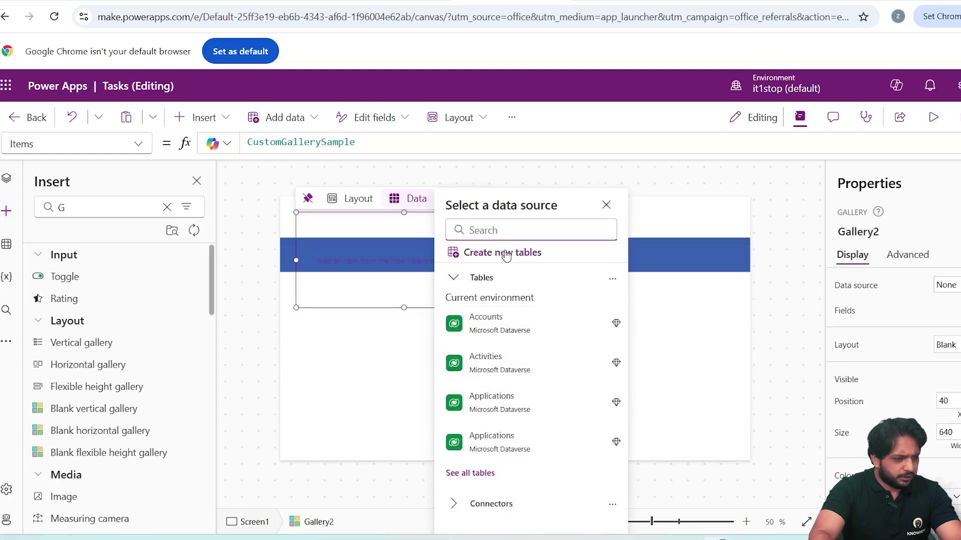
{"action": "type", "text": "share"}
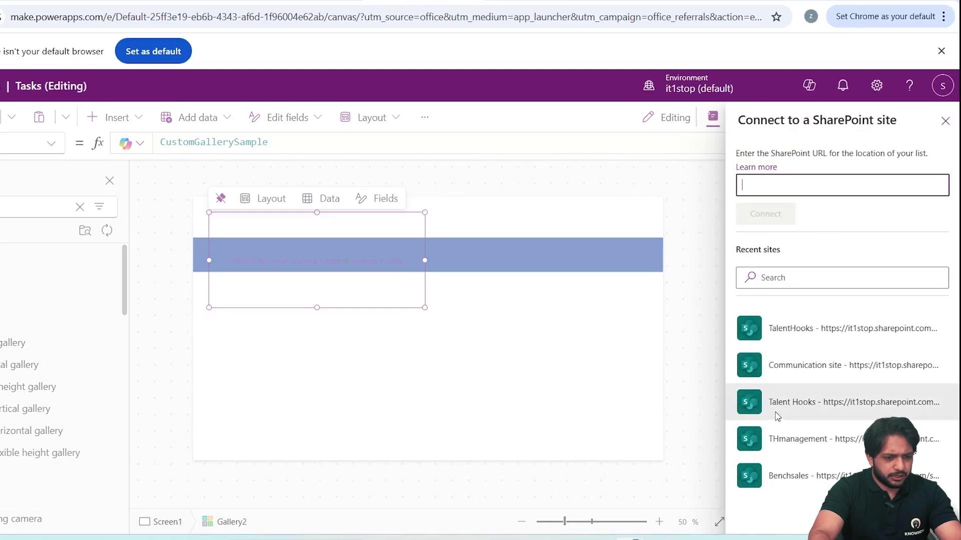
{"action": "left_click", "coordinate": [791, 365]}
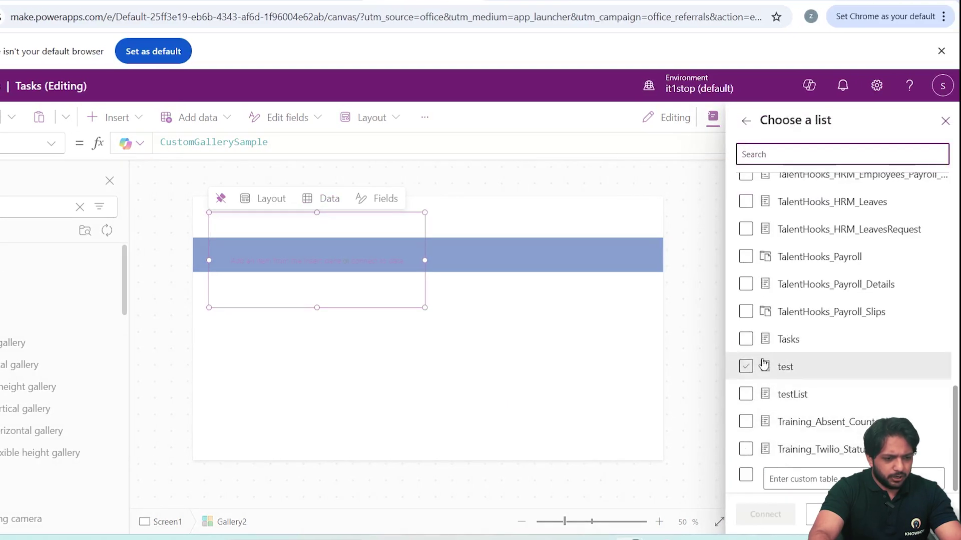
{"action": "left_click", "coordinate": [746, 341]}
{"action": "left_click", "coordinate": [746, 340]}
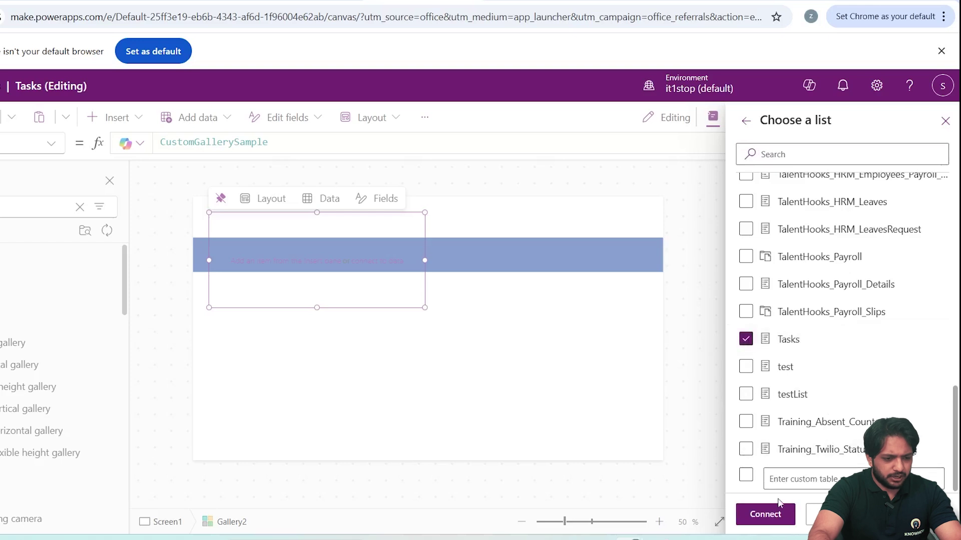
{"action": "left_click", "coordinate": [765, 514]}
{"action": "left_click_drag", "start_coordinate": [210, 223], "coordinate": [218, 256]}
{"action": "key", "text": "Delete"}
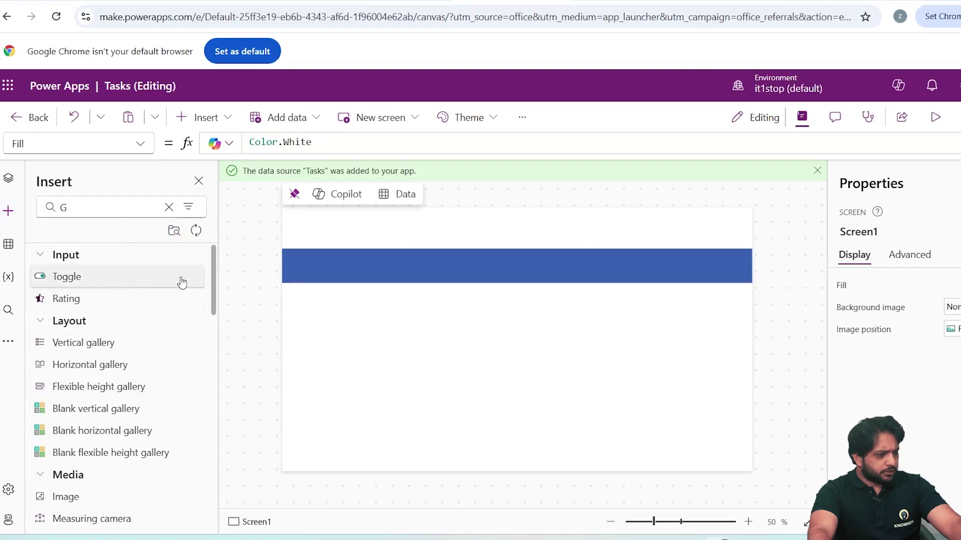
Insert a vertical gallery bound to Tasks below the header and cut its sample image
{"action": "left_click", "coordinate": [122, 342]}
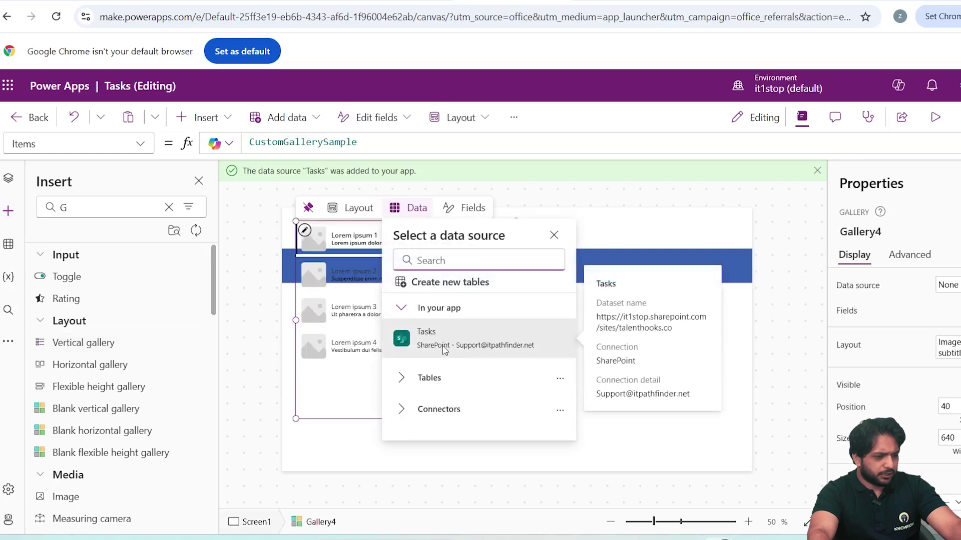
{"action": "left_click", "coordinate": [444, 345]}
{"action": "left_click_drag", "start_coordinate": [442, 345], "coordinate": [362, 388]}
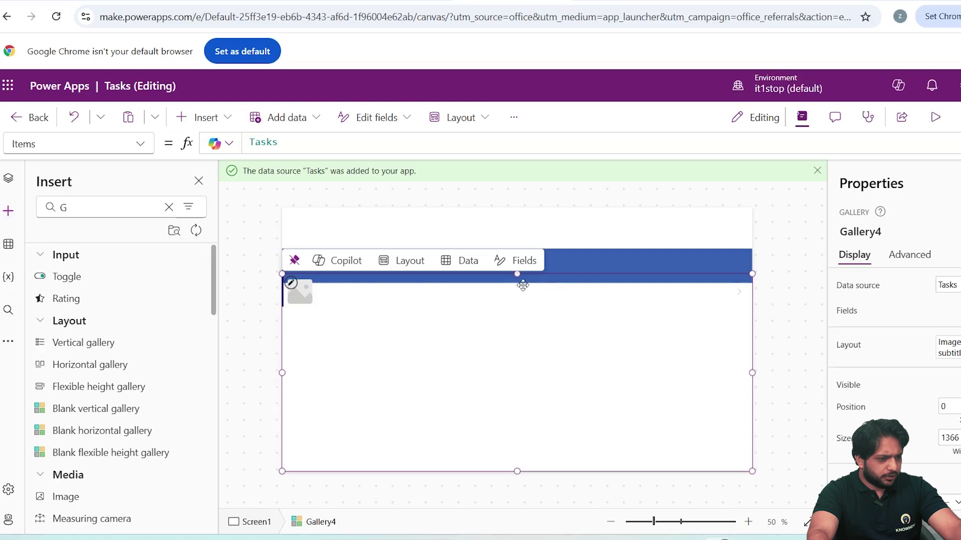
{"action": "left_click", "coordinate": [308, 312]}
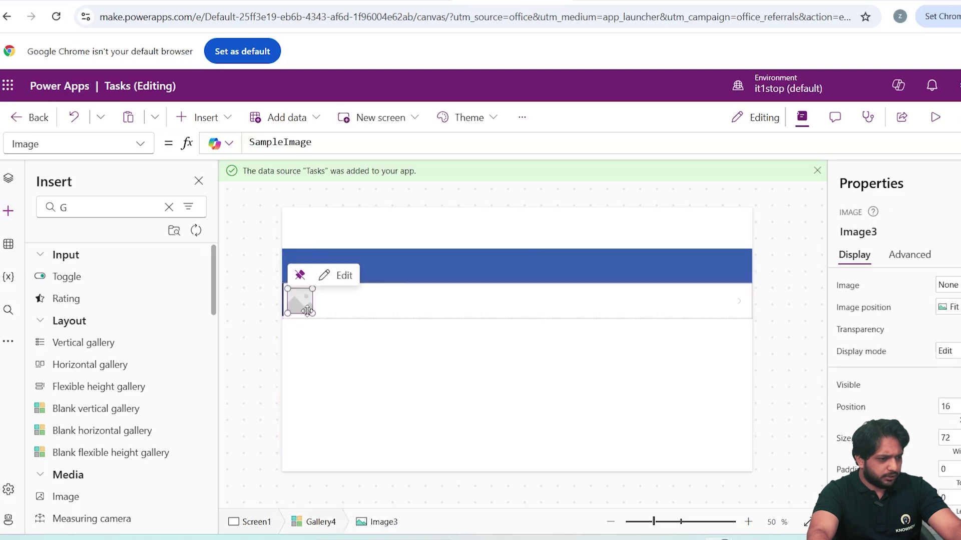
{"action": "right_click", "coordinate": [304, 302]}
{"action": "left_click", "coordinate": [353, 317]}
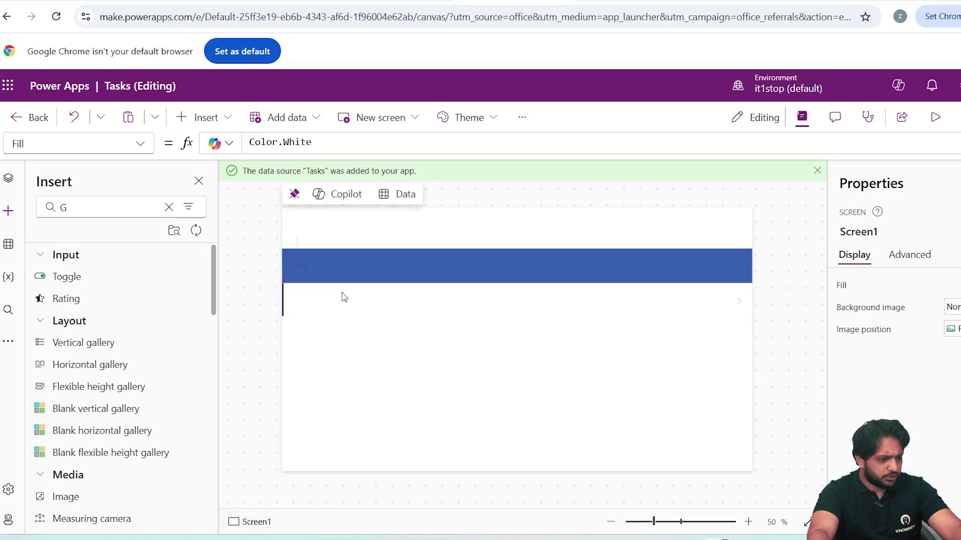
{"action": "left_click", "coordinate": [343, 296]}
Remove the default title label and arrow icon from the gallery row
{"action": "left_click", "coordinate": [8, 178]}
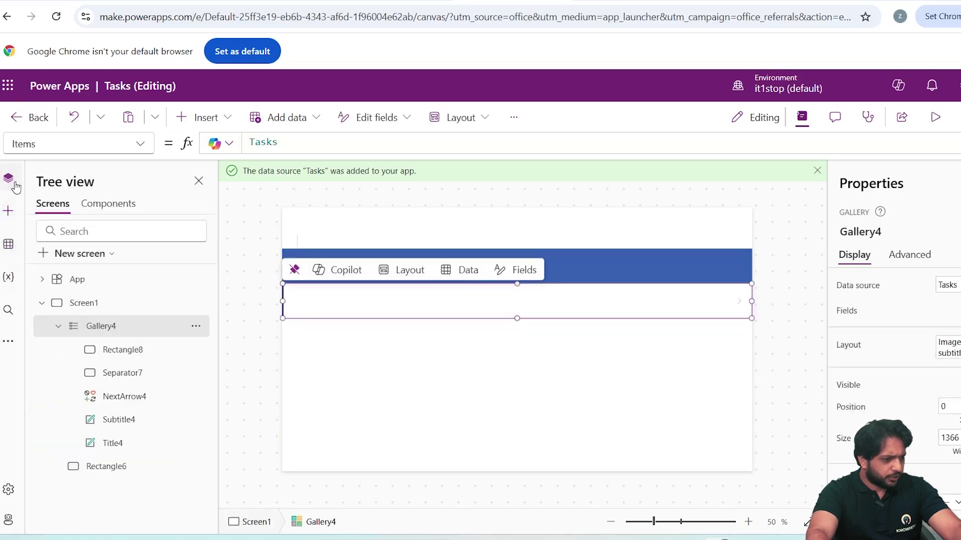
{"action": "left_click", "coordinate": [107, 466]}
{"action": "left_click", "coordinate": [129, 350]}
{"action": "left_click", "coordinate": [388, 296]}
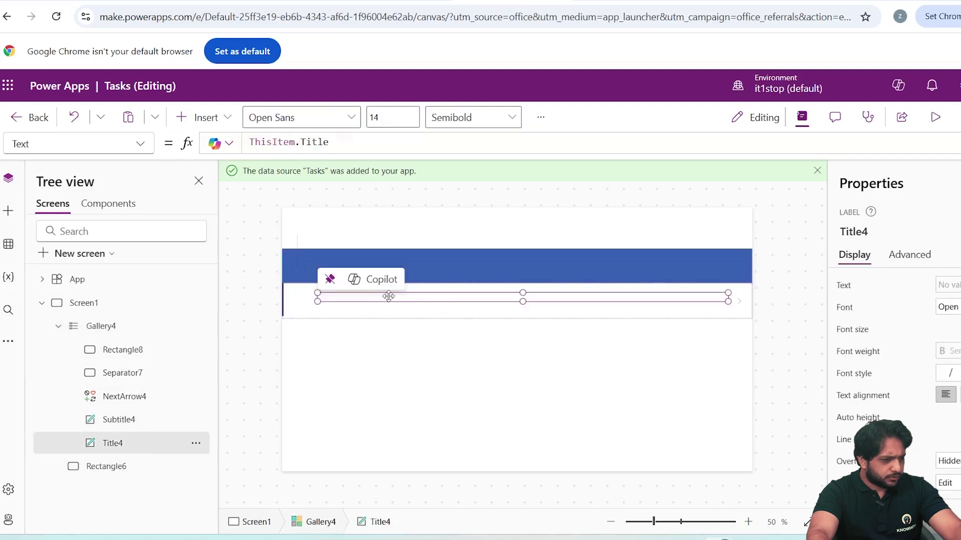
{"action": "left_click_drag", "start_coordinate": [728, 293], "coordinate": [359, 295]}
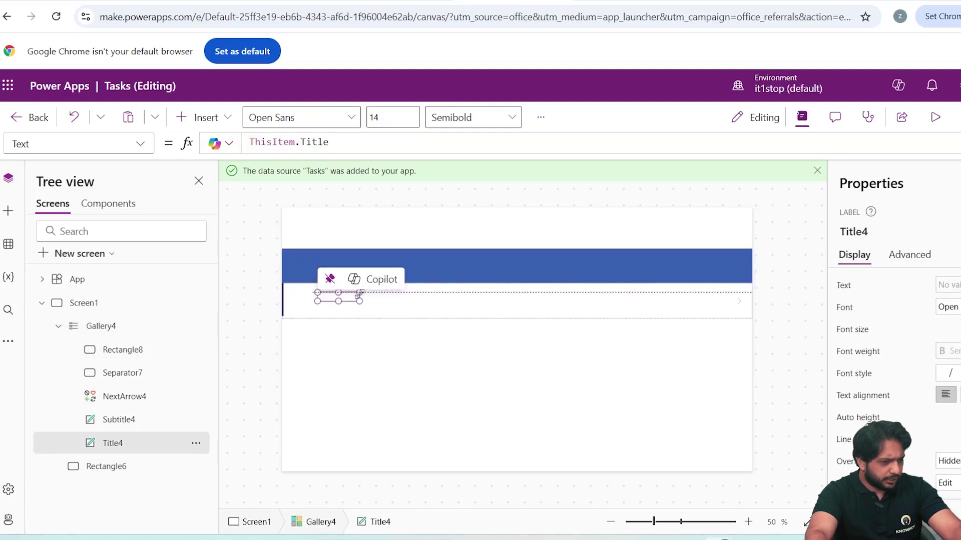
{"action": "right_click", "coordinate": [360, 305]}
{"action": "left_click", "coordinate": [414, 315]}
{"action": "right_click", "coordinate": [739, 302]}
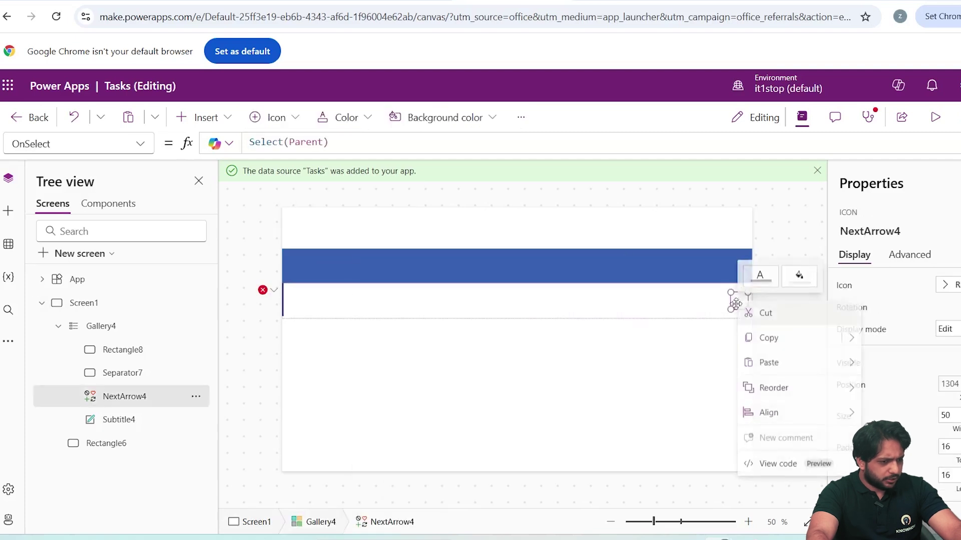
{"action": "left_click", "coordinate": [764, 312]}
Add a text label showing ThisItem.Title to the row and paste a copy of it
{"action": "left_click", "coordinate": [8, 210]}
{"action": "left_click_drag", "start_coordinate": [75, 277], "coordinate": [323, 302]}
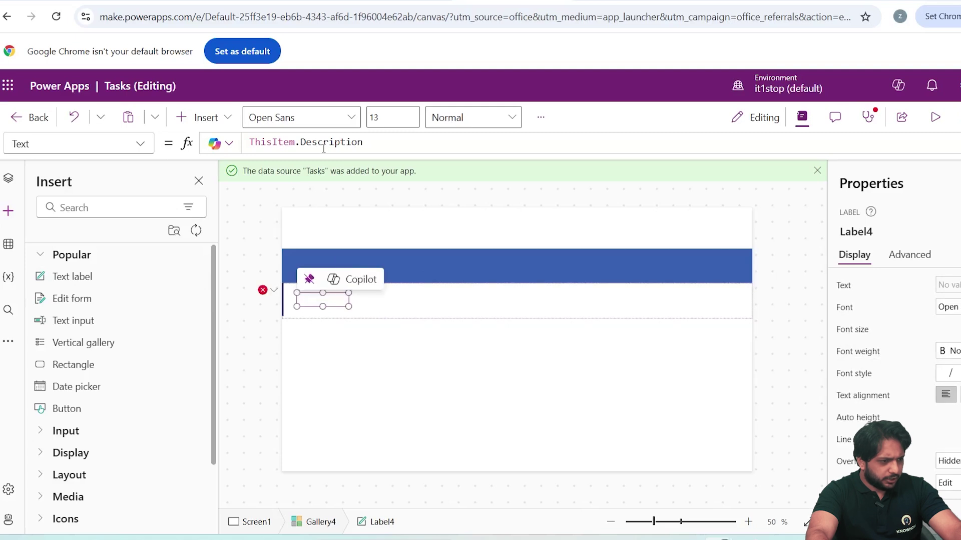
{"action": "double_click", "coordinate": [323, 142]}
{"action": "type", "text": "Title"}
{"action": "left_click", "coordinate": [323, 308]}
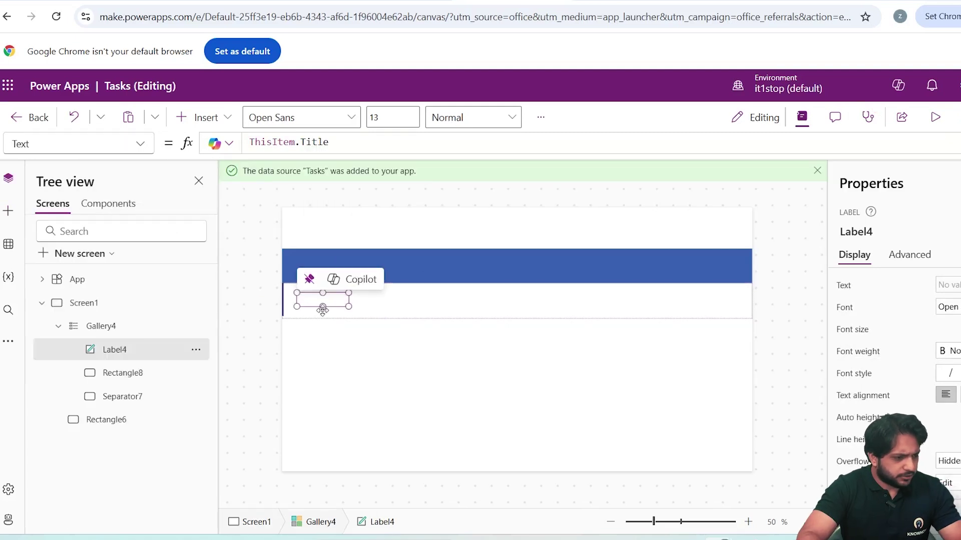
{"action": "left_click", "coordinate": [398, 306]}
{"action": "key", "text": "ctrl+v"}
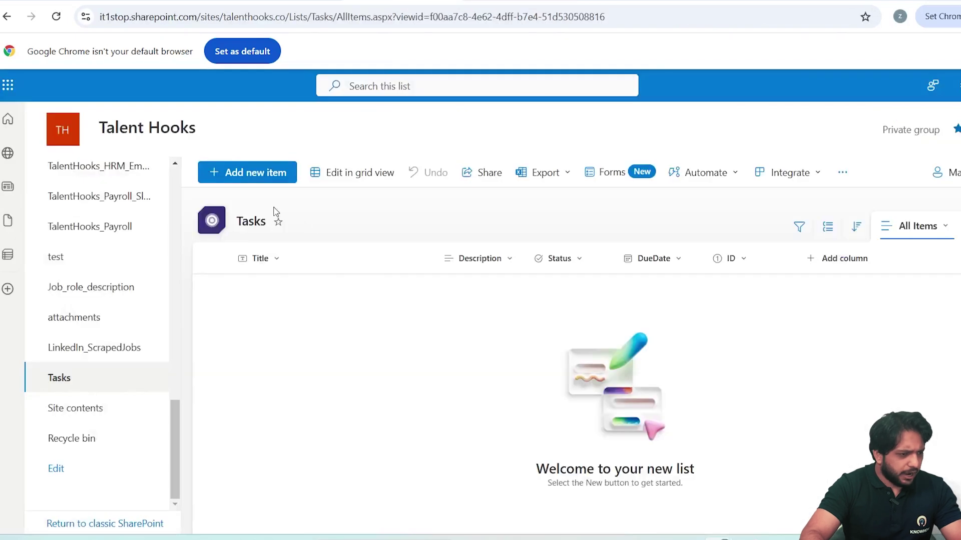
Save a Development task with description ABC due 12/12/2024, then open the Tasks data source options
{"action": "left_click", "coordinate": [246, 172]}
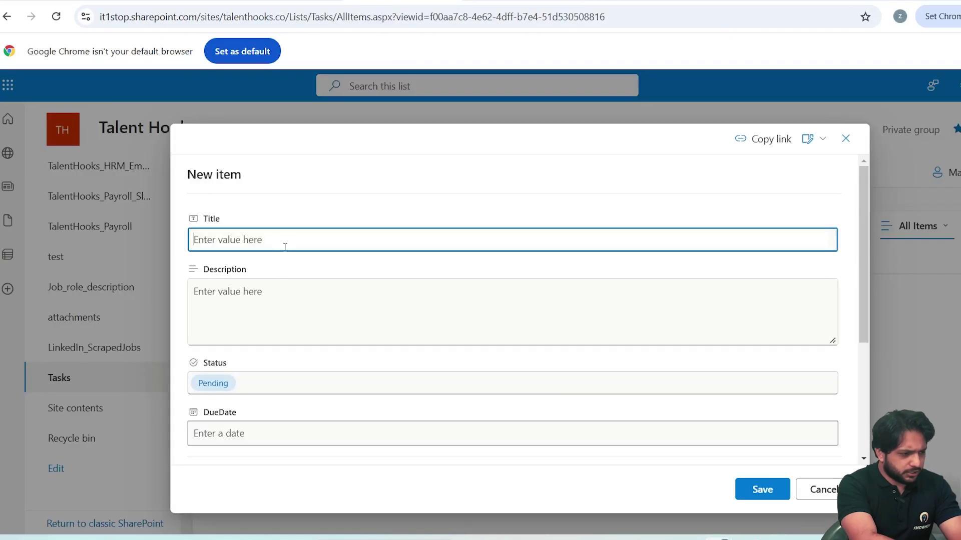
{"action": "type", "text": "Develo"}
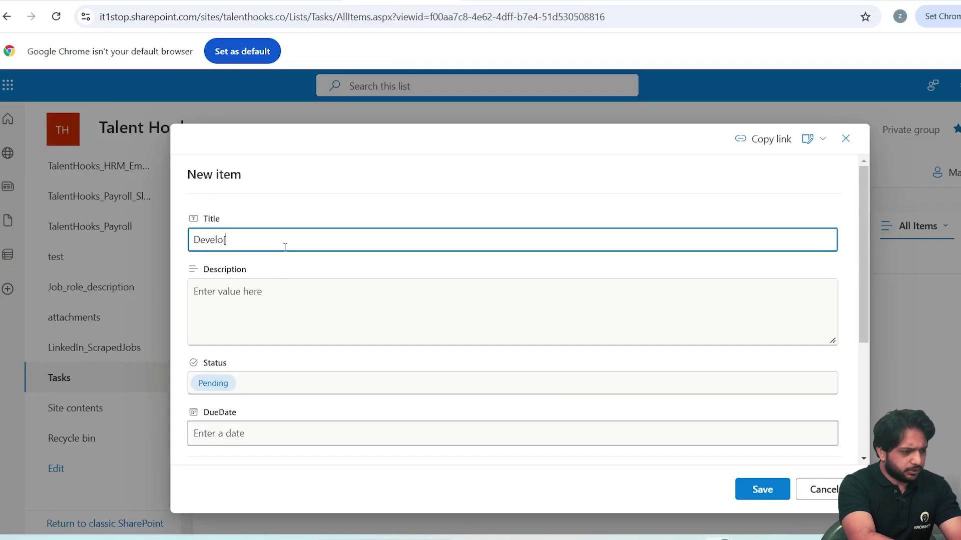
{"action": "type", "text": "pment"}
{"action": "left_click", "coordinate": [222, 320]}
{"action": "type", "text": "AB"}
{"action": "left_click", "coordinate": [240, 434]}
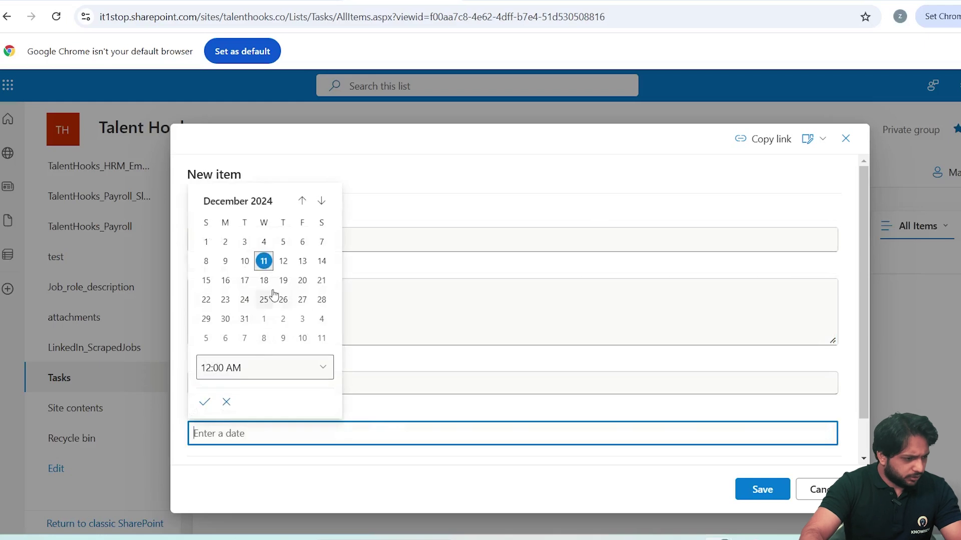
{"action": "left_click", "coordinate": [283, 260]}
{"action": "left_click", "coordinate": [762, 489]}
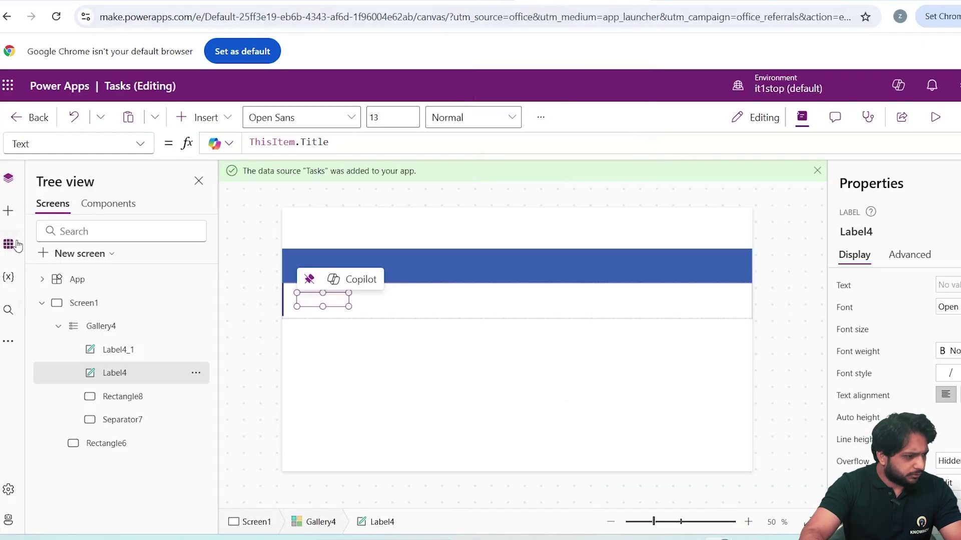
{"action": "left_click", "coordinate": [17, 245]}
{"action": "right_click", "coordinate": [86, 273]}
Refresh the Tasks data and rebind the second row label to Description
{"action": "left_click", "coordinate": [109, 305]}
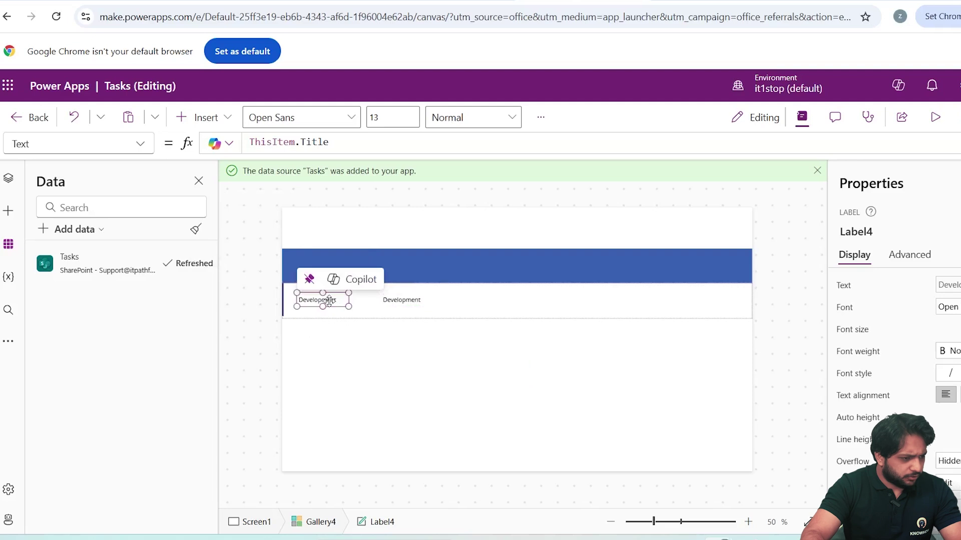
{"action": "left_click_drag", "start_coordinate": [328, 301], "coordinate": [344, 300]}
{"action": "left_click", "coordinate": [403, 301]}
{"action": "left_click", "coordinate": [340, 141]}
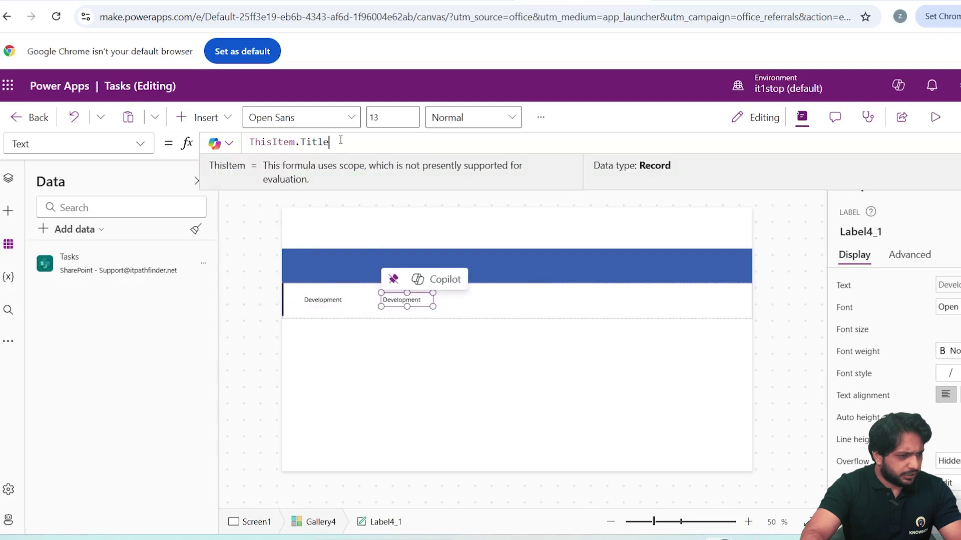
{"action": "key", "text": "BackSpace"}
{"action": "key", "text": "BackSpace"}
{"action": "key", "text": "BackSpace"}
{"action": "key", "text": "BackSpace"}
{"action": "key", "text": "BackSpace"}
{"action": "type", "text": "Desc"}
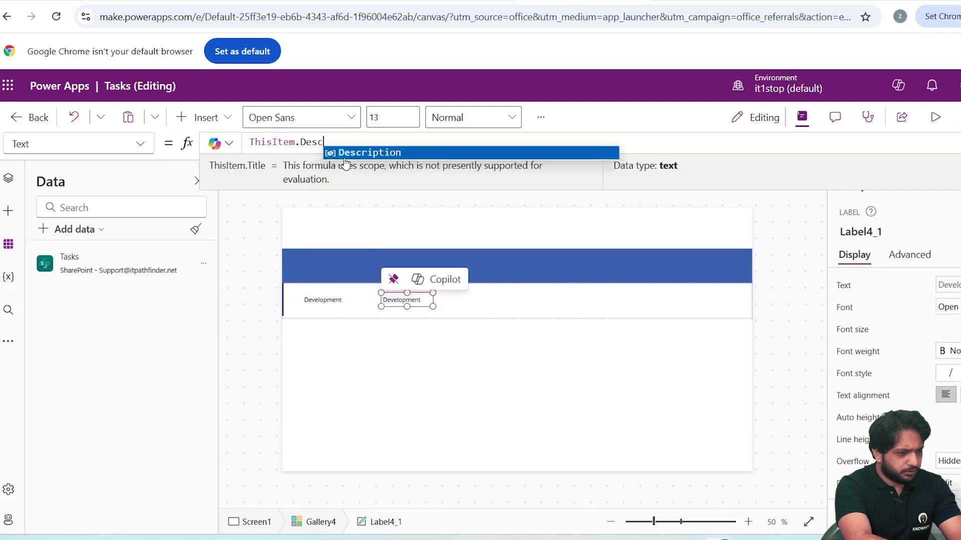
{"action": "key", "text": "Tab"}
Copy the description label beside ABC and bind it to Status.Value
{"action": "right_click", "coordinate": [394, 299]}
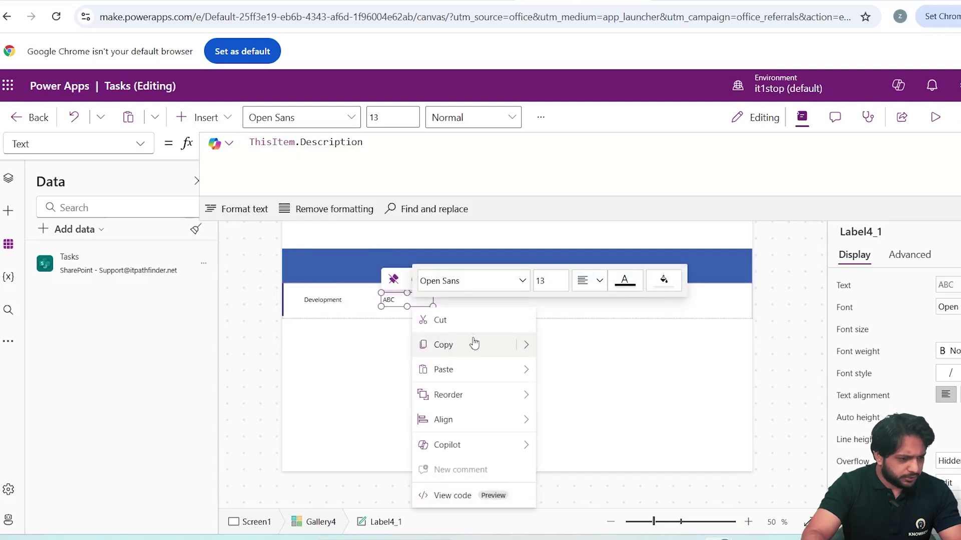
{"action": "left_click", "coordinate": [524, 303]}
{"action": "key", "text": "ctrl+v"}
{"action": "left_click_drag", "start_coordinate": [324, 299], "coordinate": [482, 299]}
{"action": "left_click", "coordinate": [504, 300]}
{"action": "left_click", "coordinate": [492, 300]}
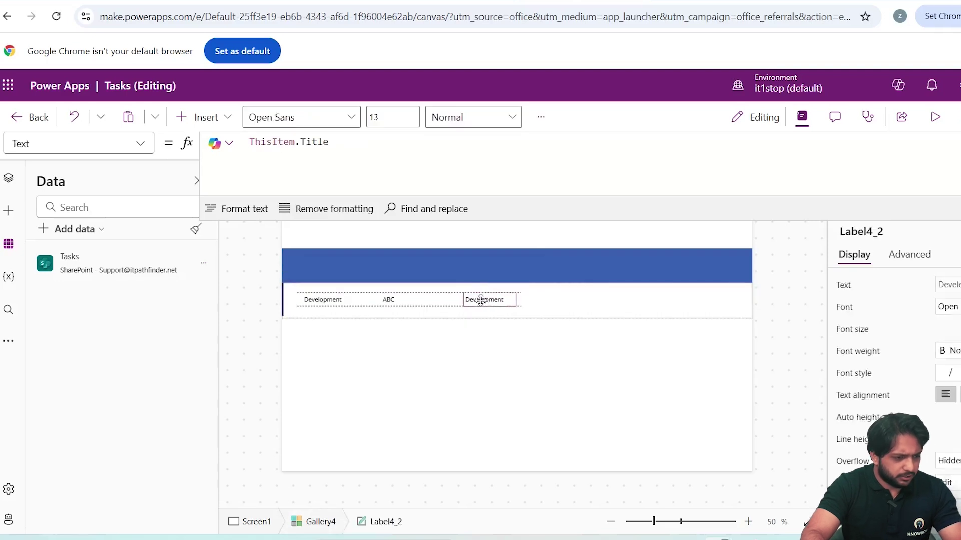
{"action": "left_click", "coordinate": [389, 174]}
{"action": "key", "text": "BackSpace"}
{"action": "key", "text": "BackSpace"}
{"action": "key", "text": "BackSpace"}
{"action": "key", "text": "BackSpace"}
{"action": "key", "text": "BackSpace"}
{"action": "type", "text": "Sta"}
{"action": "key", "text": "Tab"}
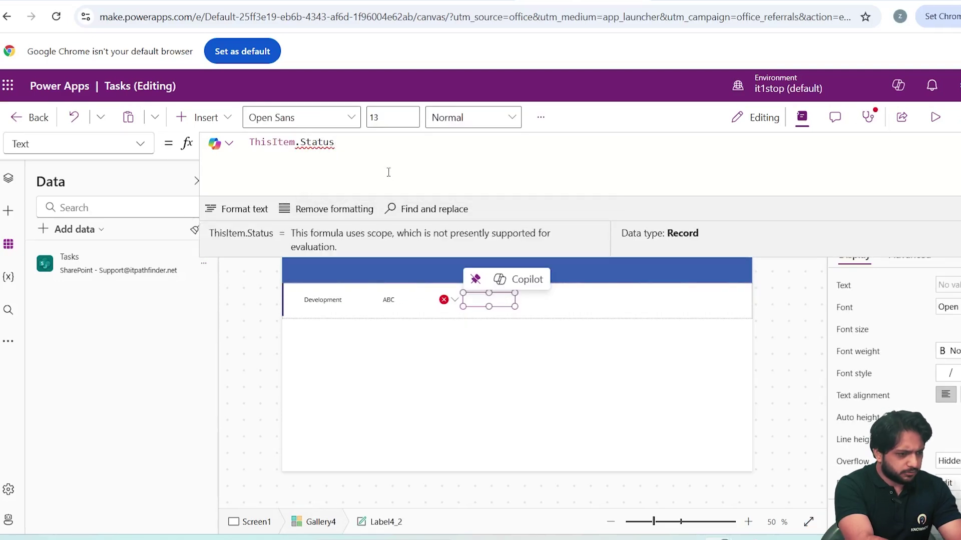
{"action": "type", "text": ".Value"}
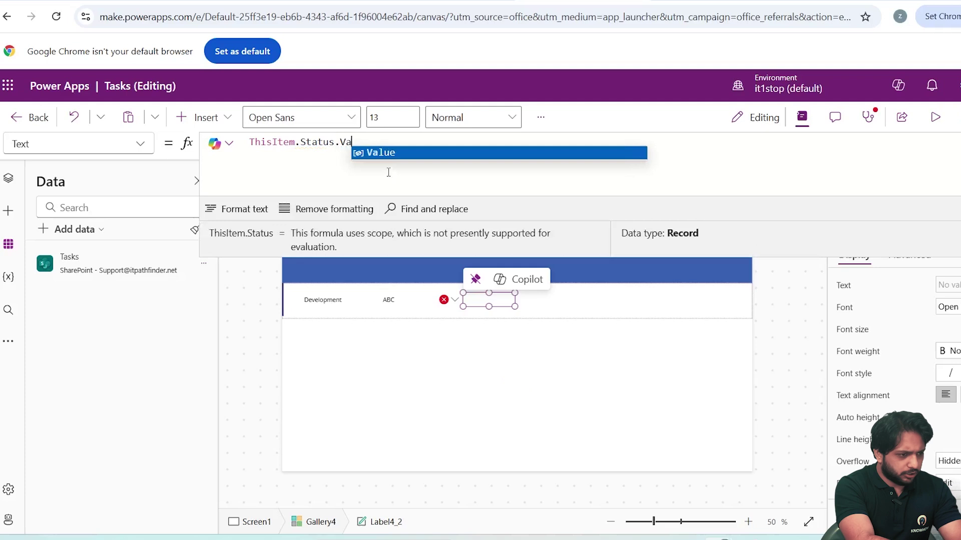
{"action": "left_click", "coordinate": [493, 300]}
Add a copied label right of Pending showing the DueDate field
{"action": "right_click", "coordinate": [494, 301]}
{"action": "left_click", "coordinate": [514, 344]}
{"action": "key", "text": "ctrl+v"}
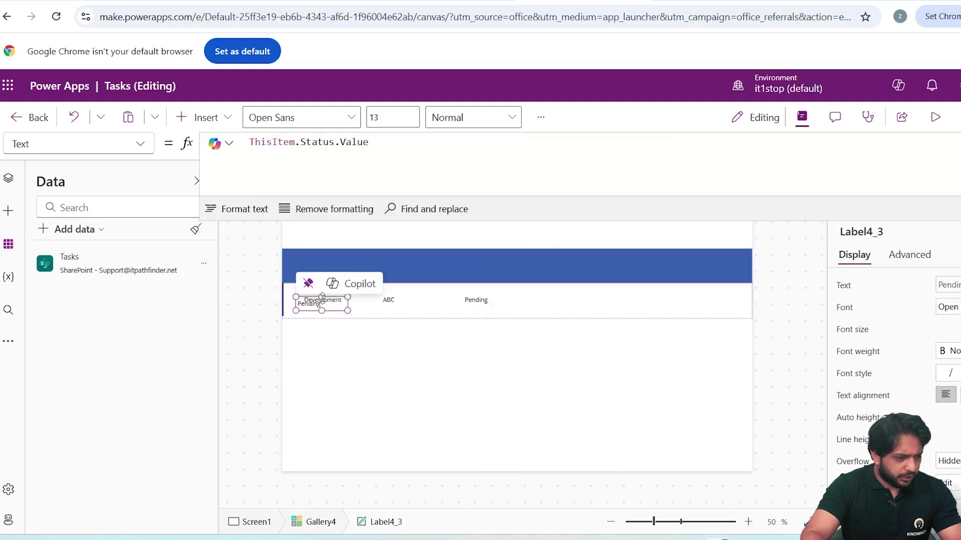
{"action": "left_click_drag", "start_coordinate": [321, 302], "coordinate": [626, 304]}
{"action": "left_click", "coordinate": [370, 144]}
{"action": "key", "text": "BackSpace"}
{"action": "key", "text": "BackSpace"}
{"action": "key", "text": "BackSpace"}
{"action": "key", "text": "BackSpace"}
{"action": "key", "text": "BackSpace"}
{"action": "key", "text": "BackSpace"}
{"action": "key", "text": "BackSpace"}
{"action": "key", "text": "BackSpace"}
{"action": "key", "text": "BackSpace"}
{"action": "key", "text": "BackSpace"}
{"action": "key", "text": "BackSpace"}
{"action": "key", "text": "BackSpace"}
{"action": "type", "text": "Due"}
{"action": "key", "text": "Tab"}
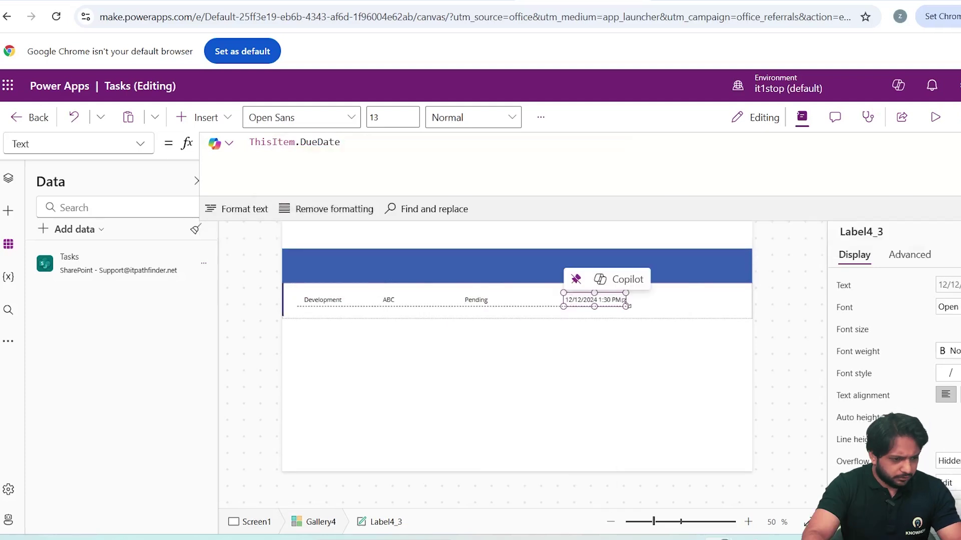
Move the checkbox to the row's right end and clear its Option label text
{"action": "left_click", "coordinate": [684, 311]}
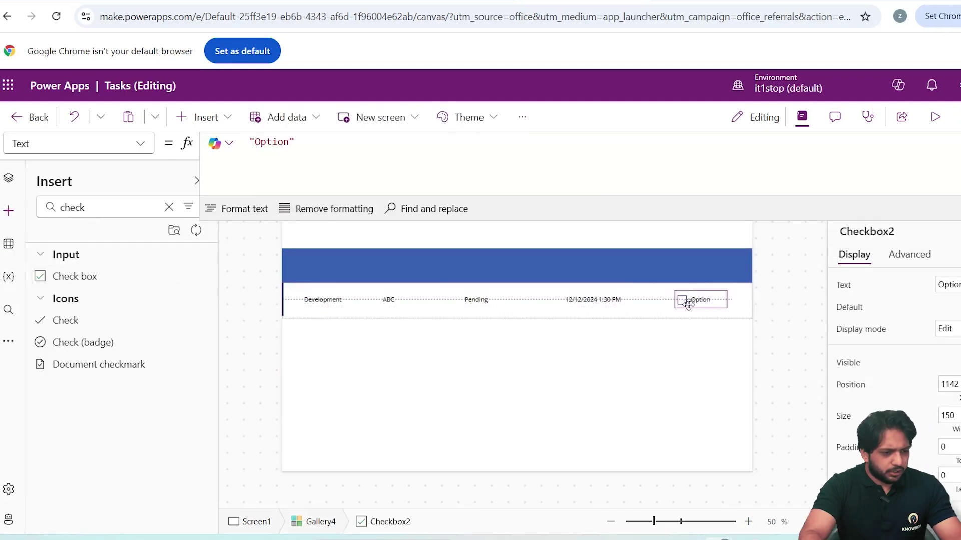
{"action": "left_click_drag", "start_coordinate": [686, 304], "coordinate": [694, 304]}
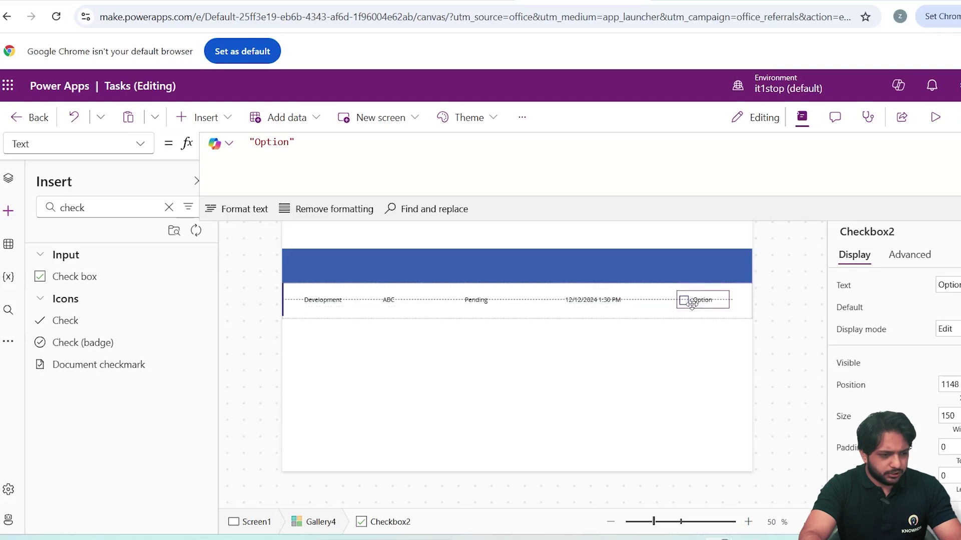
{"action": "left_click", "coordinate": [650, 401]}
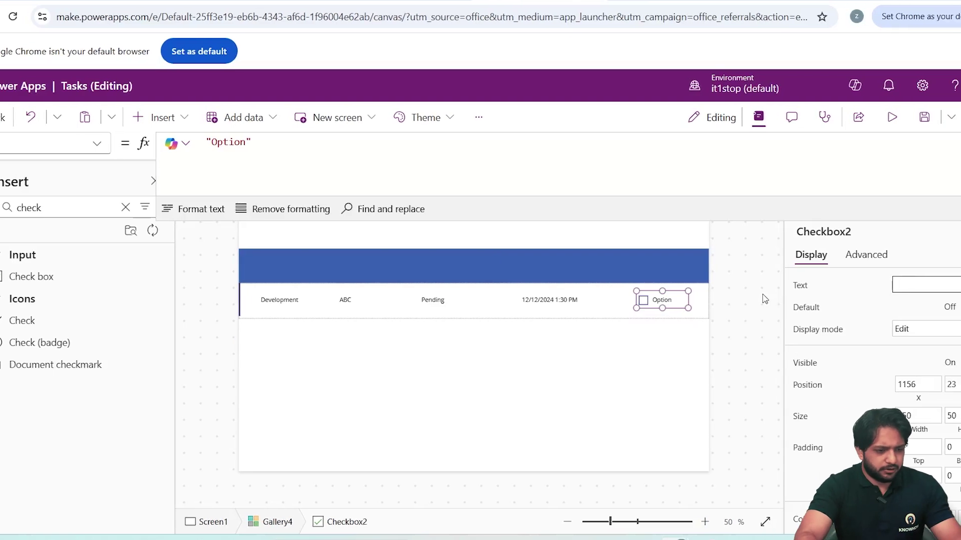
{"action": "left_click", "coordinate": [678, 353]}
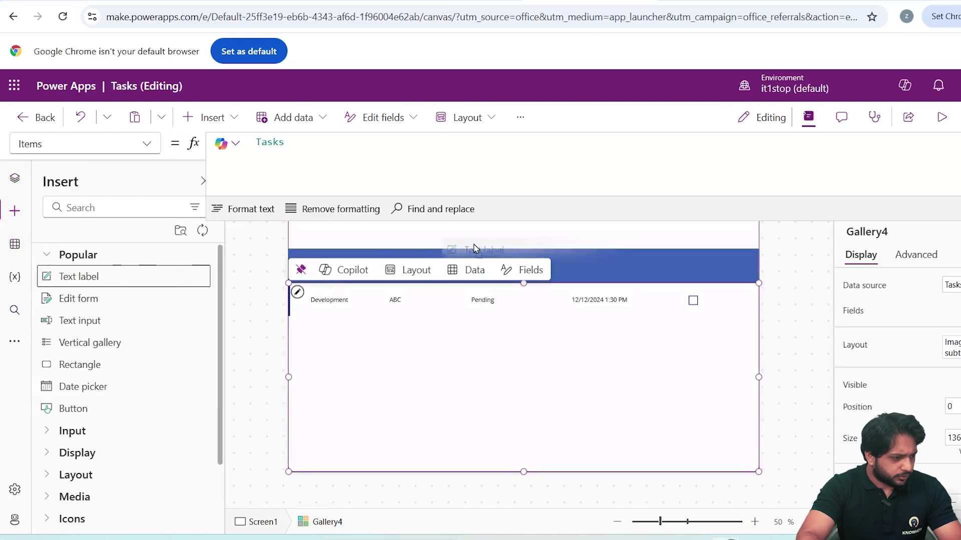
Add a white, bold, 15-point 'Title' label on the blue header bar
{"action": "left_click_drag", "start_coordinate": [476, 249], "coordinate": [324, 265]}
{"action": "left_click_drag", "start_coordinate": [960, 285], "coordinate": [876, 288]}
{"action": "type", "text": "Title"}
{"action": "scroll", "coordinate": [818, 292], "scroll_direction": "down", "scroll_amount": 6}
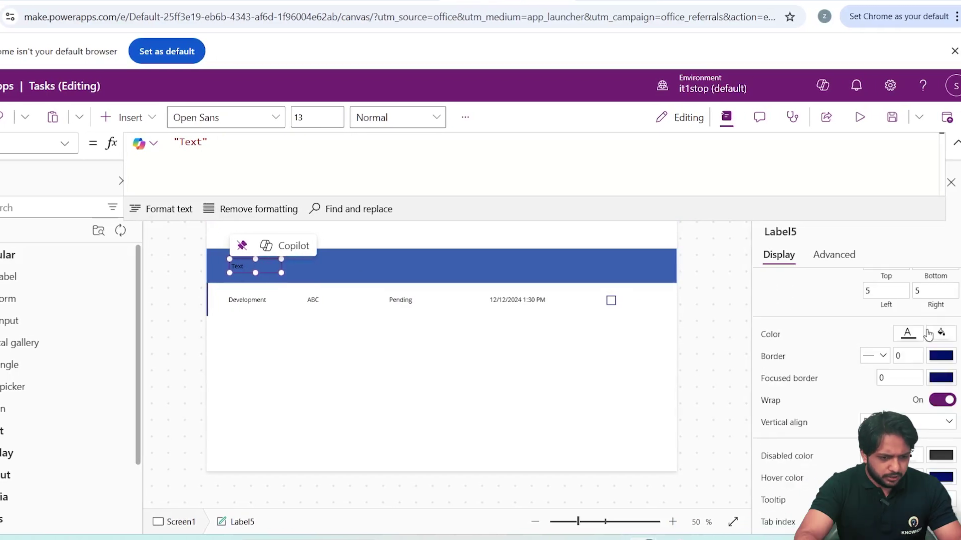
{"action": "left_click", "coordinate": [932, 333]}
{"action": "left_click", "coordinate": [710, 438]}
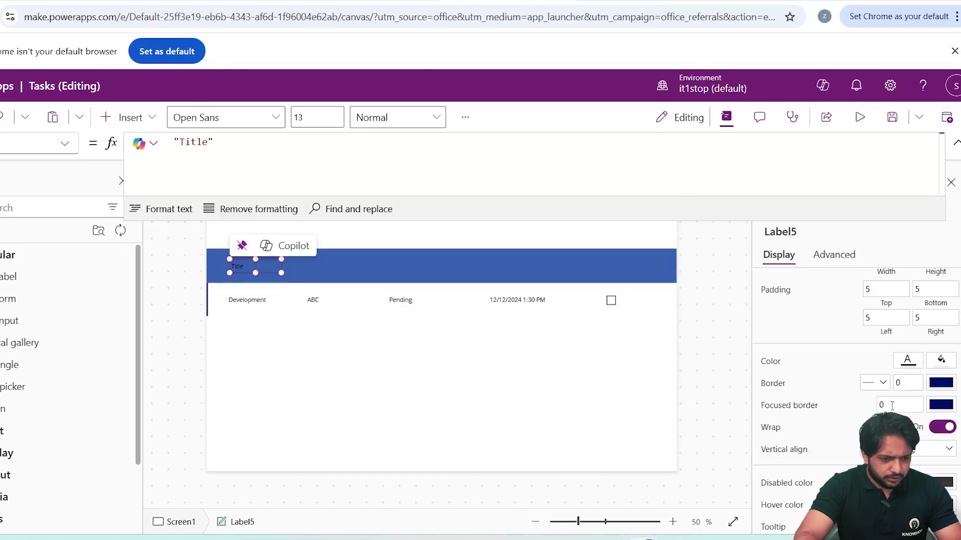
{"action": "left_click", "coordinate": [906, 362]}
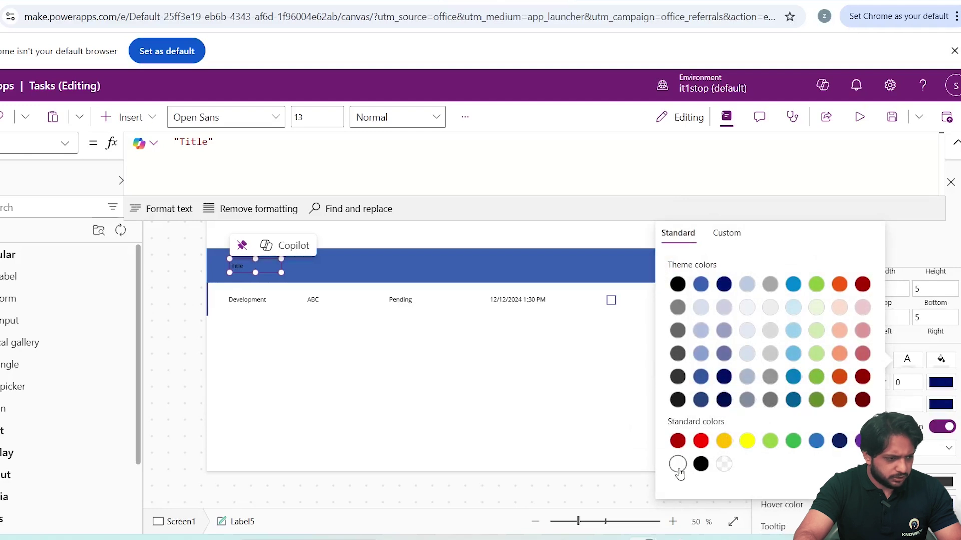
{"action": "left_click", "coordinate": [236, 276]}
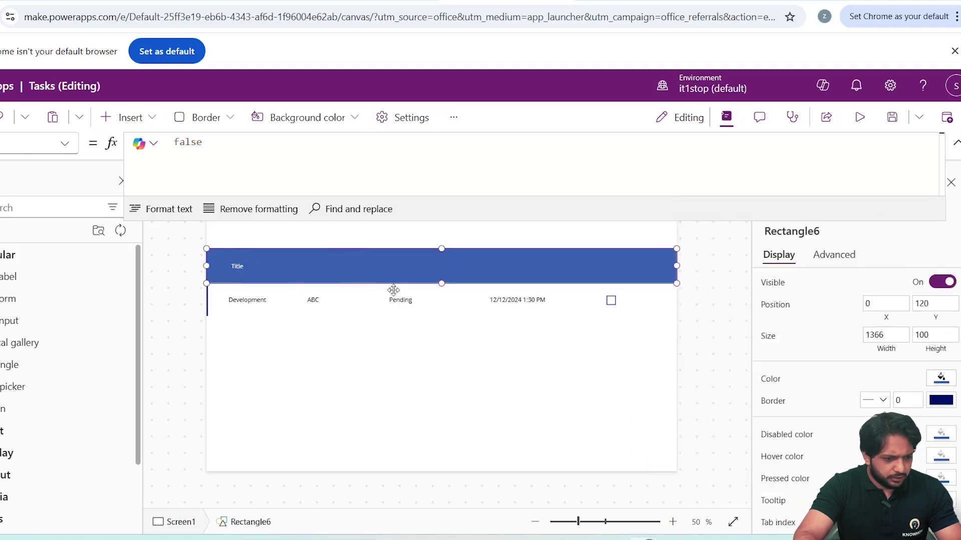
{"action": "left_click", "coordinate": [918, 328]}
{"action": "type", "text": "15"}
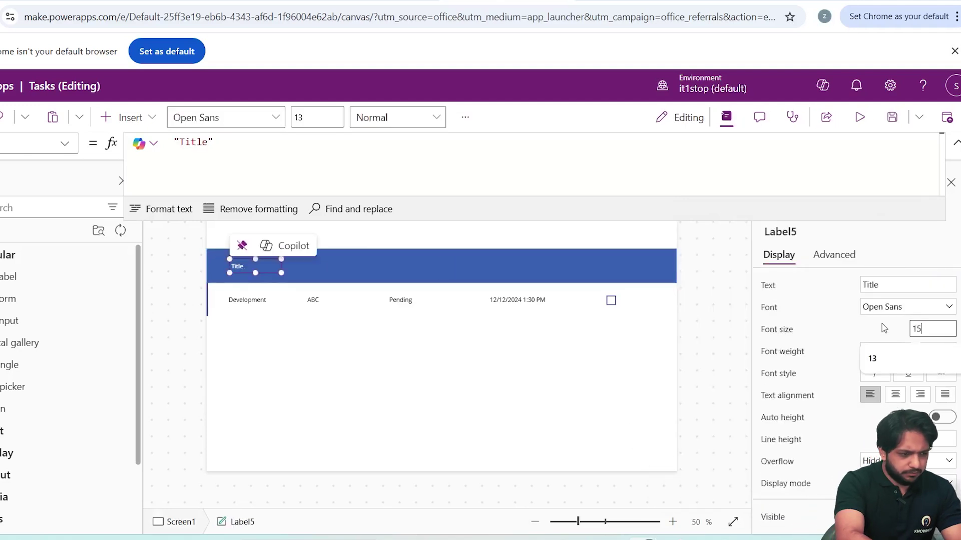
{"action": "key", "text": "ctrl+b"}
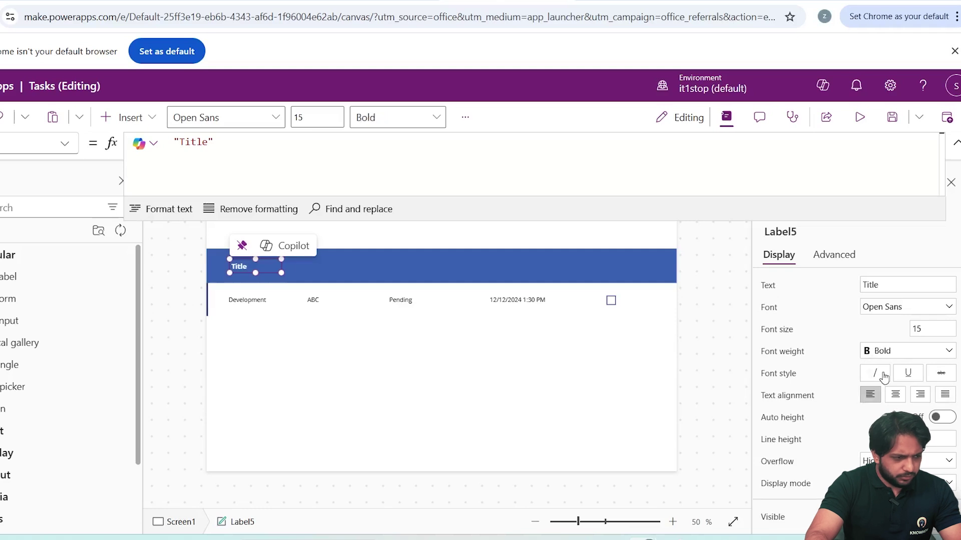
Copy the Title heading and paste copies into the header's other columns
{"action": "right_click", "coordinate": [242, 268]}
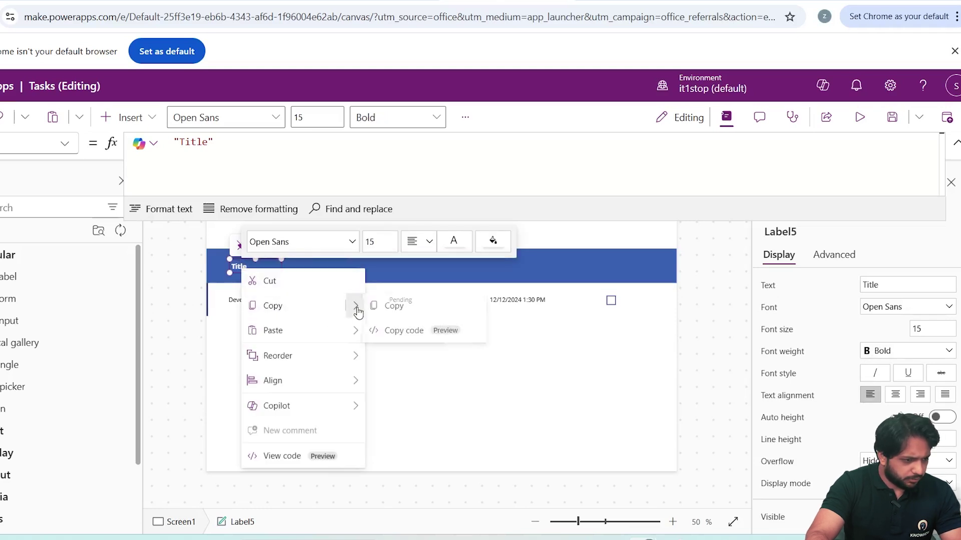
{"action": "left_click", "coordinate": [380, 306]}
{"action": "left_click", "coordinate": [323, 269]}
{"action": "key", "text": "ctrl+v"}
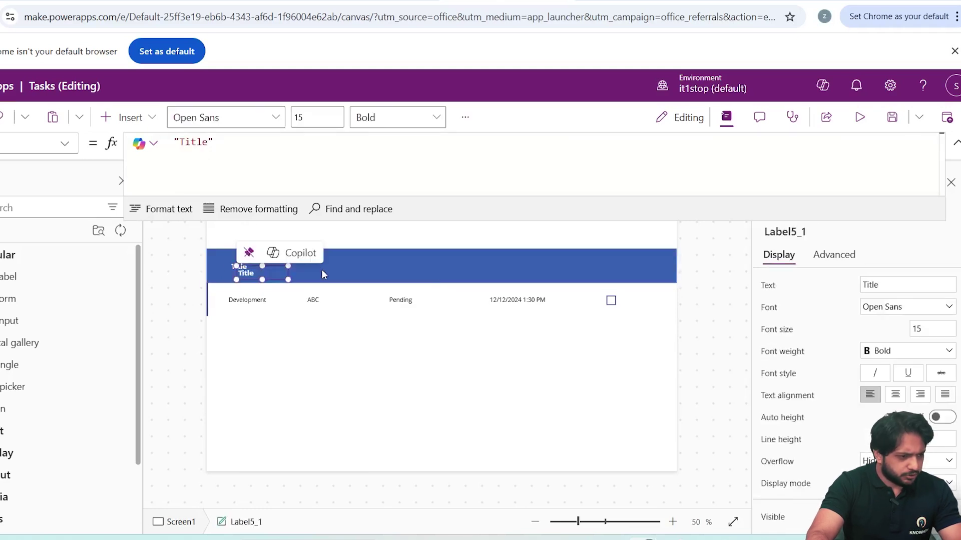
{"action": "left_click_drag", "start_coordinate": [264, 273], "coordinate": [516, 268]}
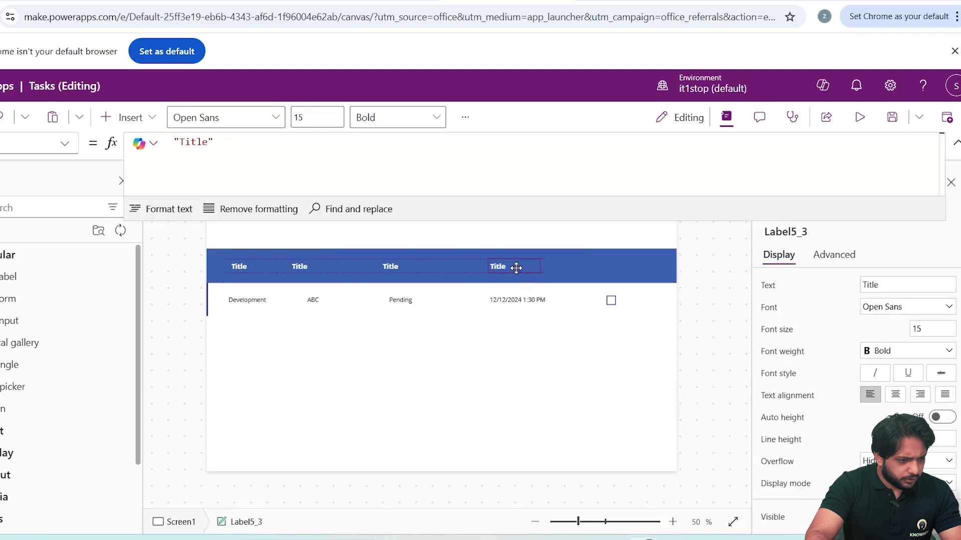
{"action": "key", "text": "ctrl+v"}
{"action": "left_click_drag", "start_coordinate": [264, 268], "coordinate": [617, 266]}
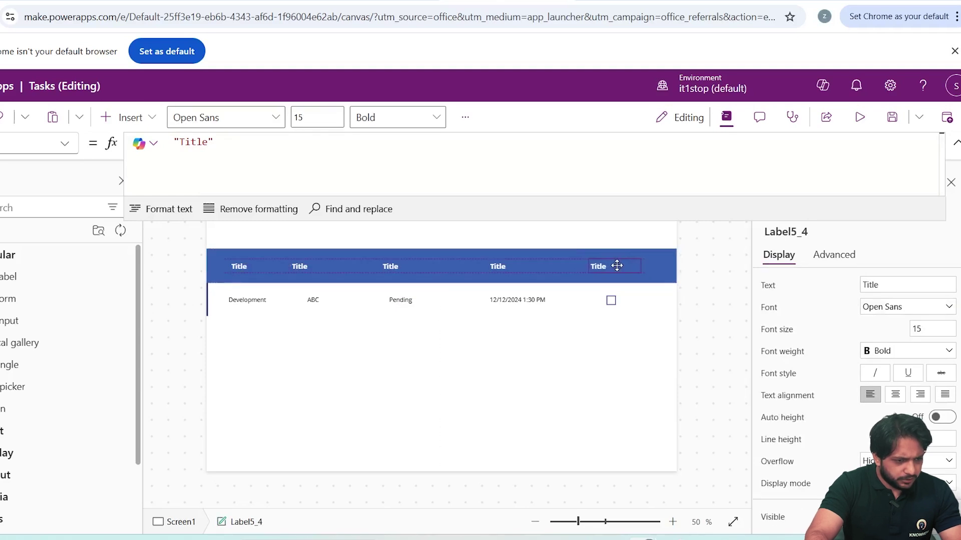
Rename the heading copies to Completed, Due Date, Status and Description
{"action": "double_click", "coordinate": [873, 284]}
{"action": "type", "text": "Complete"}
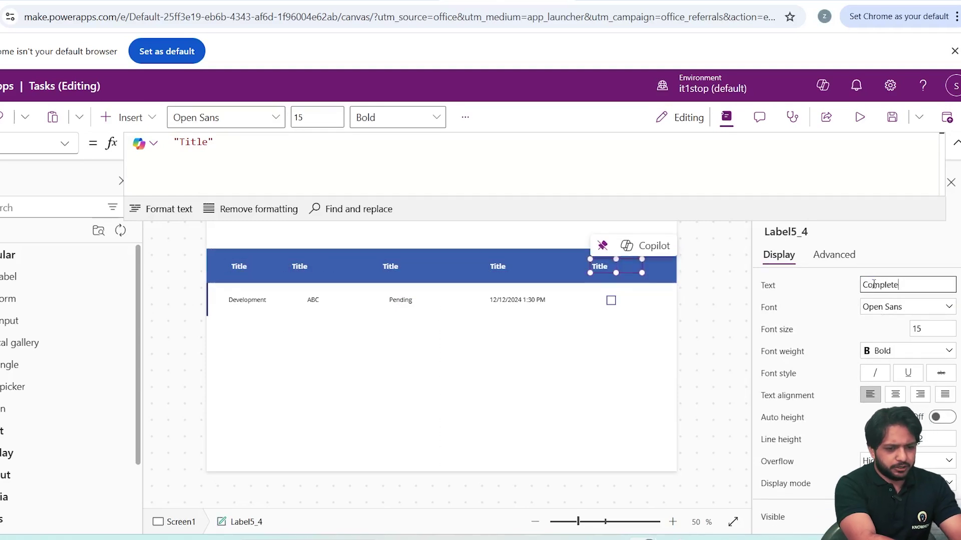
{"action": "type", "text": "d"}
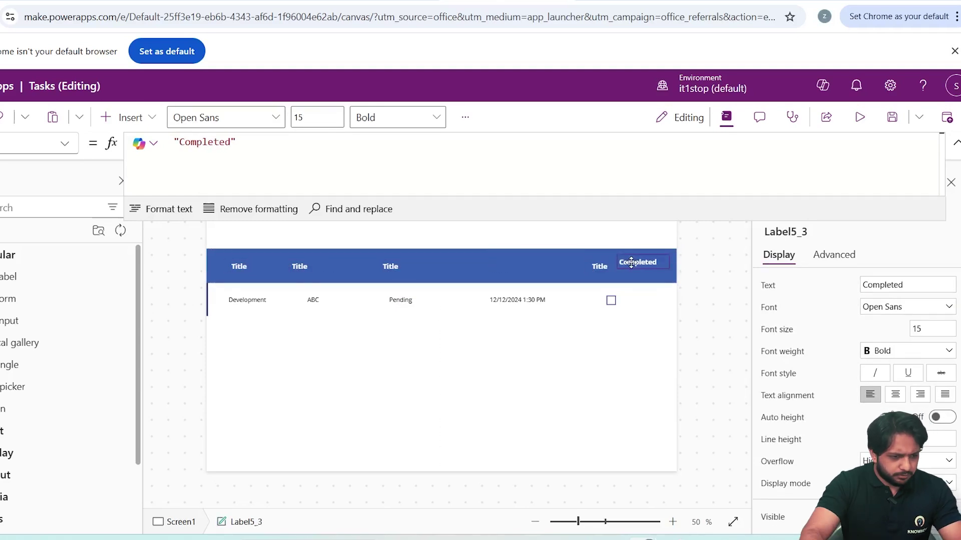
{"action": "left_click_drag", "start_coordinate": [629, 260], "coordinate": [505, 265]}
{"action": "left_click", "coordinate": [596, 264]}
{"action": "left_click", "coordinate": [894, 281]}
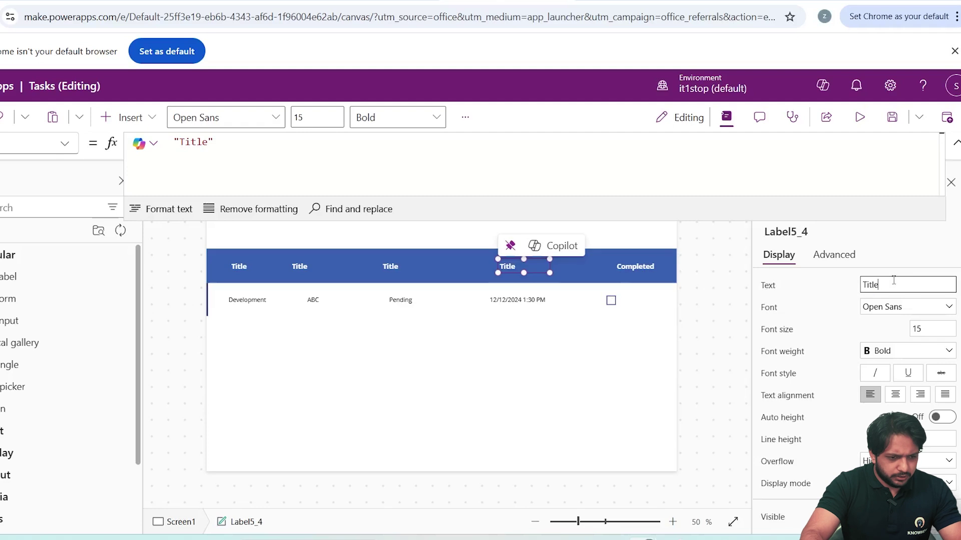
{"action": "double_click", "coordinate": [894, 280]}
{"action": "type", "text": "Due Dat"}
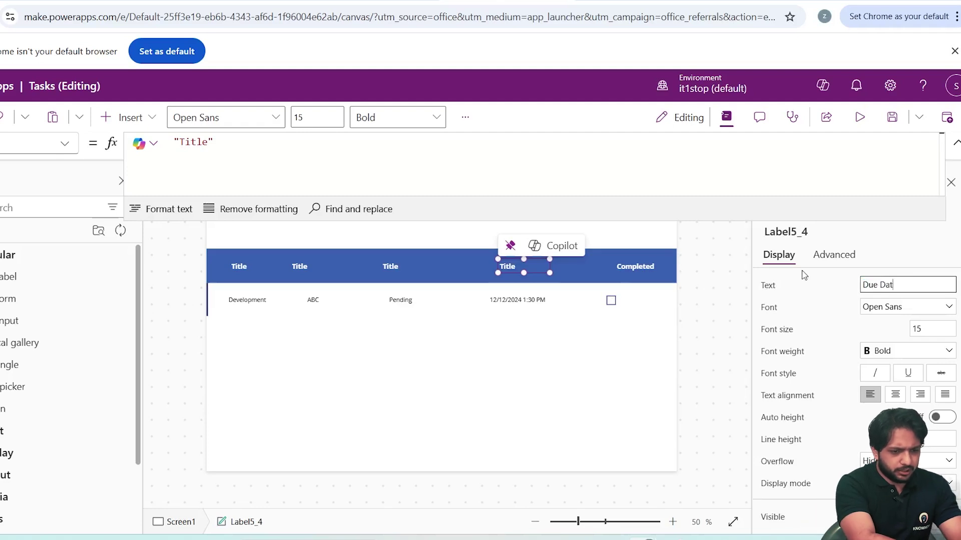
{"action": "type", "text": "e"}
{"action": "left_click", "coordinate": [399, 267]}
{"action": "double_click", "coordinate": [902, 287]}
{"action": "type", "text": "Sta"}
{"action": "left_click_drag", "start_coordinate": [879, 286], "coordinate": [855, 294]}
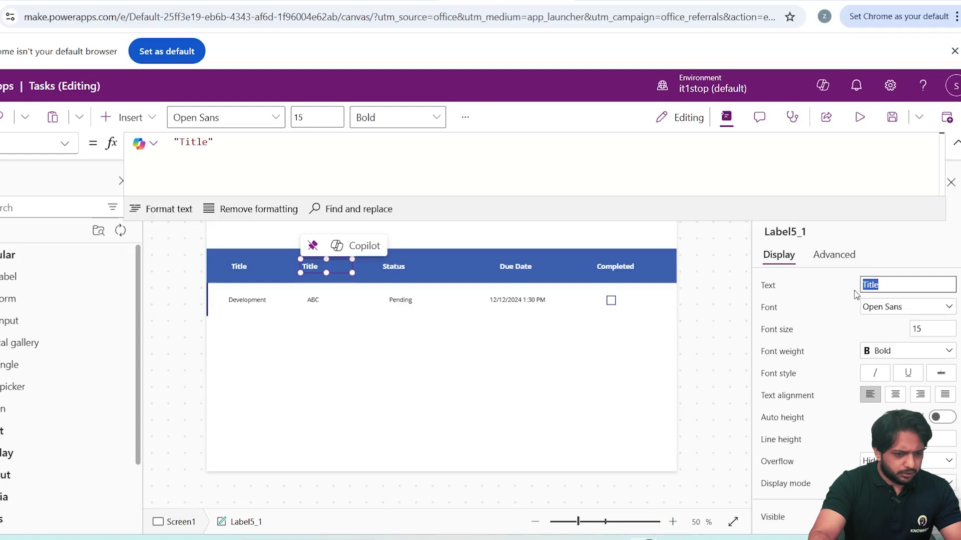
{"action": "type", "text": "Description"}
{"action": "left_click", "coordinate": [714, 280]}
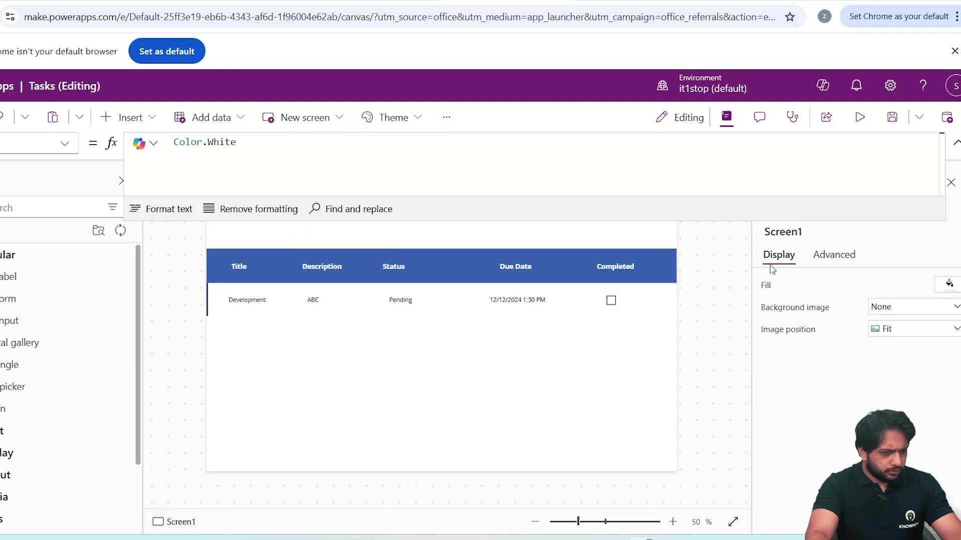
{"action": "left_click", "coordinate": [957, 143]}
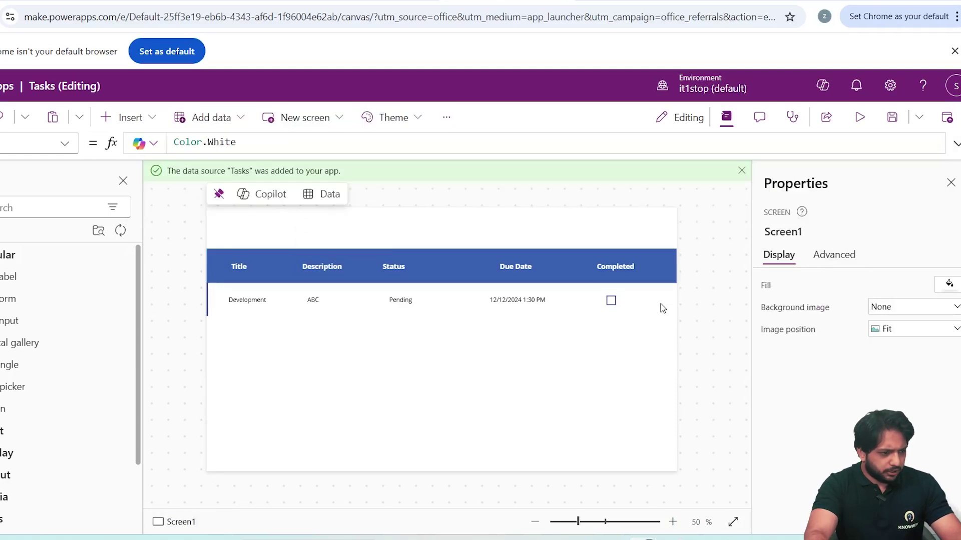
{"action": "left_click", "coordinate": [742, 172]}
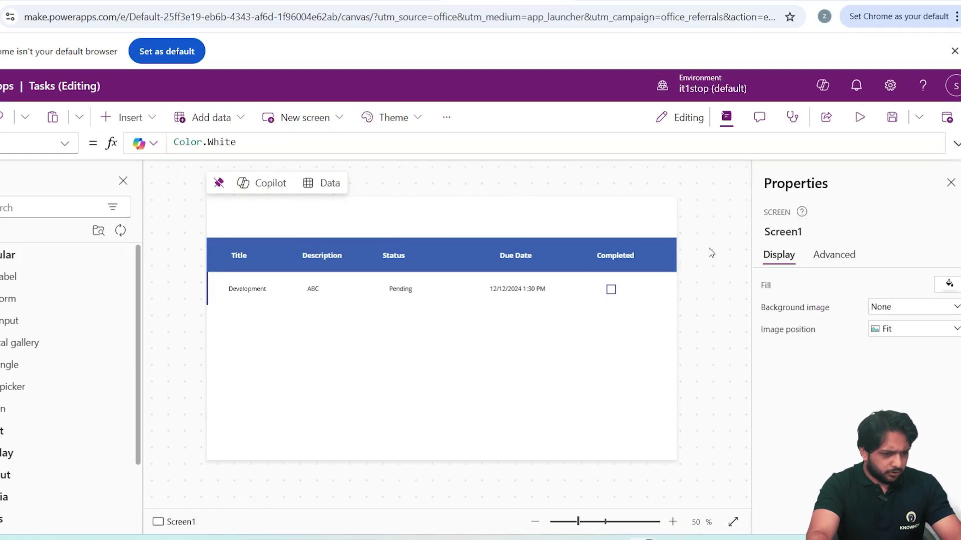
{"action": "left_click", "coordinate": [861, 120]}
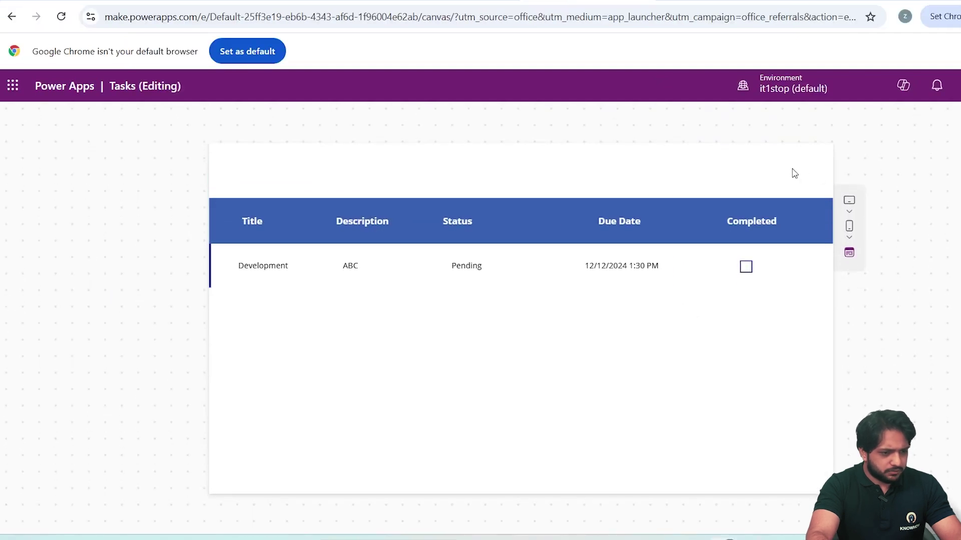
{"action": "key", "text": "Escape"}
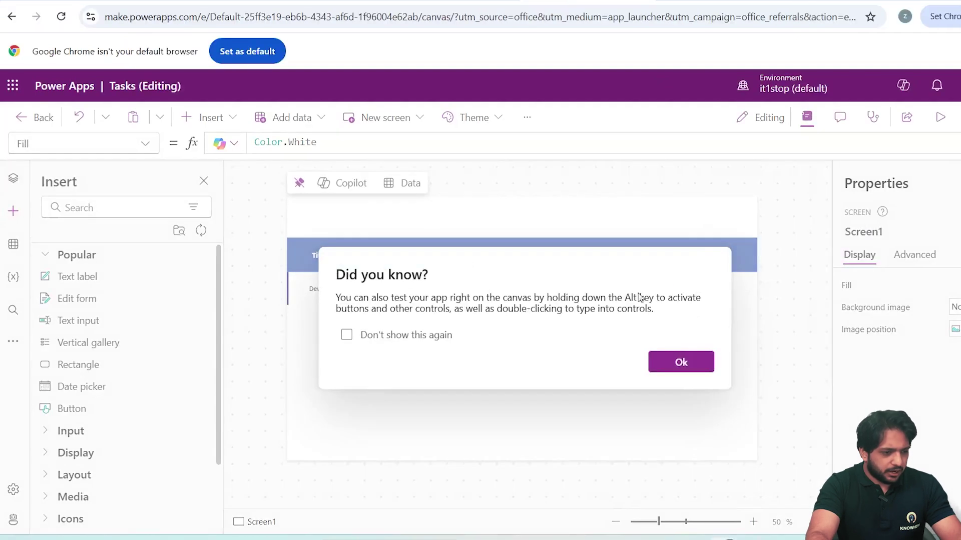
{"action": "left_click", "coordinate": [681, 361]}
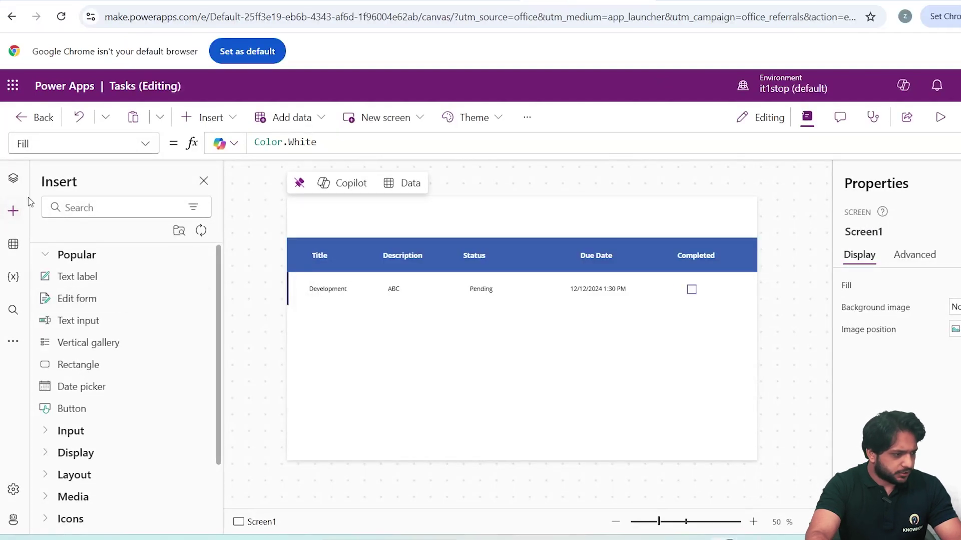
Insert a Drop down control and position it above the task gallery
{"action": "left_click", "coordinate": [88, 212]}
{"action": "type", "text": "Dr"}
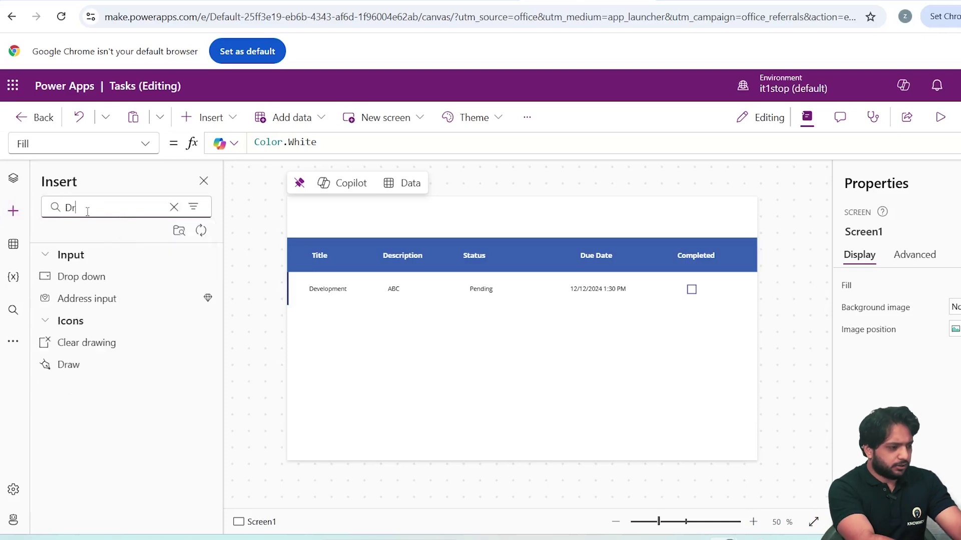
{"action": "type", "text": "opdow"}
{"action": "key", "text": "BackSpace"}
{"action": "key", "text": "BackSpace"}
{"action": "key", "text": "BackSpace"}
{"action": "left_click", "coordinate": [81, 277]}
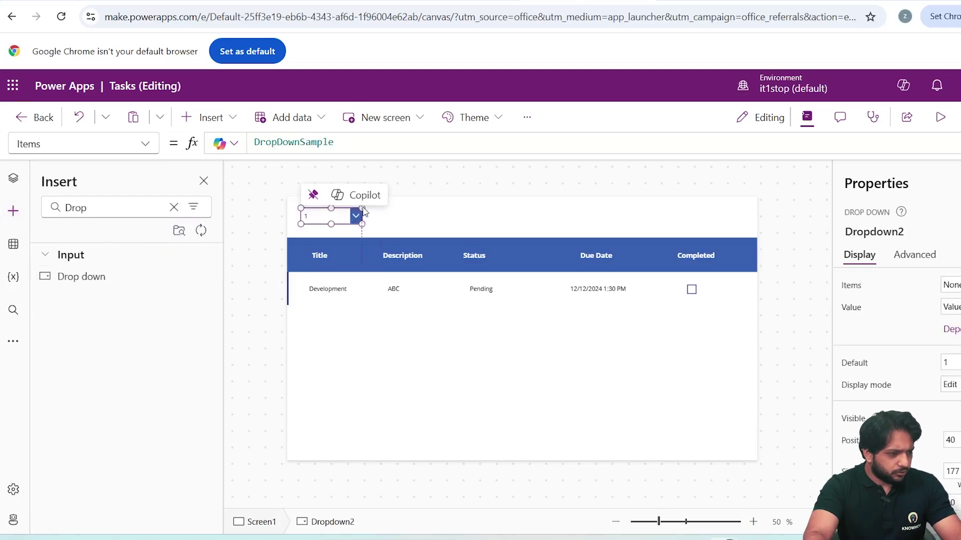
{"action": "mouse_move", "coordinate": [326, 215]}
{"action": "left_mouse_down"}
{"action": "mouse_move", "coordinate": [336, 210]}
{"action": "mouse_move", "coordinate": [316, 215]}
{"action": "mouse_move", "coordinate": [336, 214]}
{"action": "left_mouse_up"}
{"action": "left_click", "coordinate": [732, 236]}
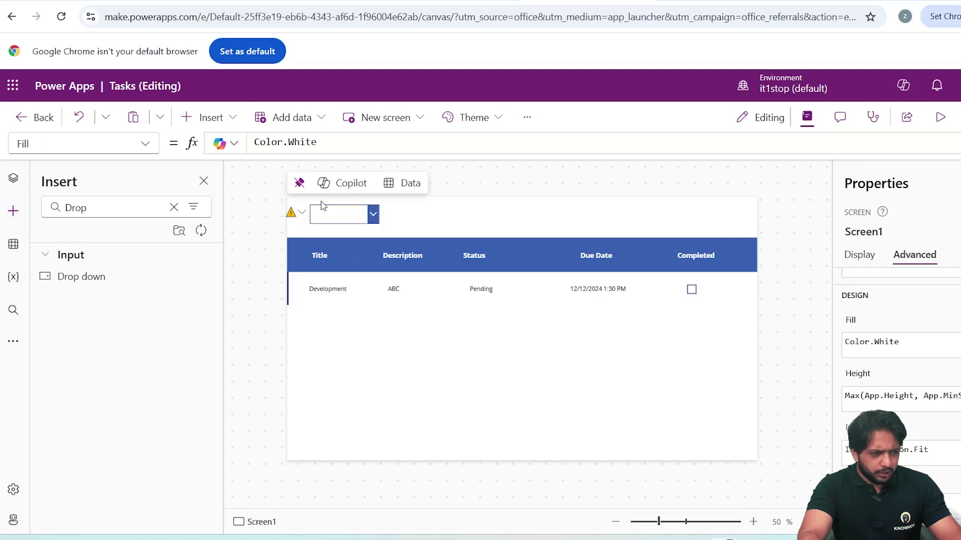
Set the dropdown's Items to a list starting with "Pending" and a "Com…" choice
{"action": "left_click", "coordinate": [339, 207]}
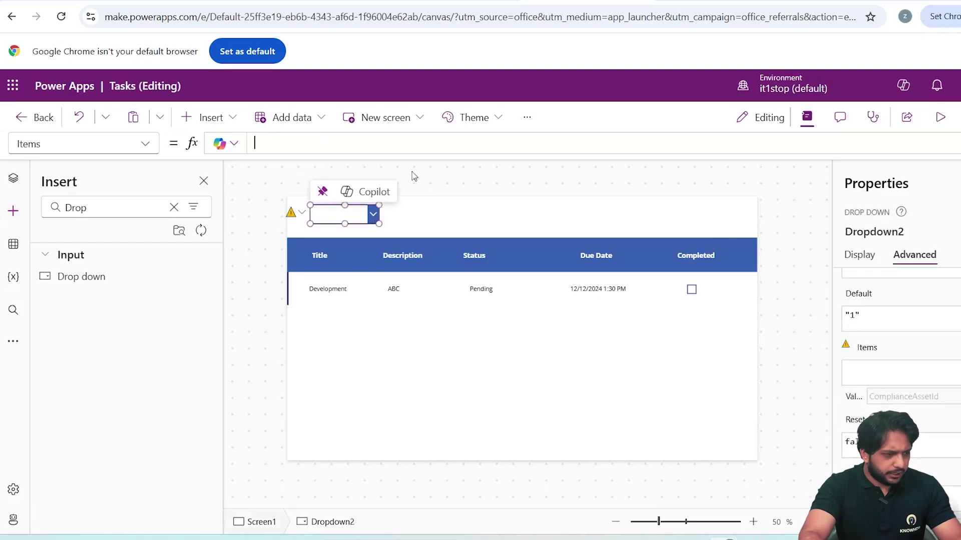
{"action": "type", "text": "[\"\""}
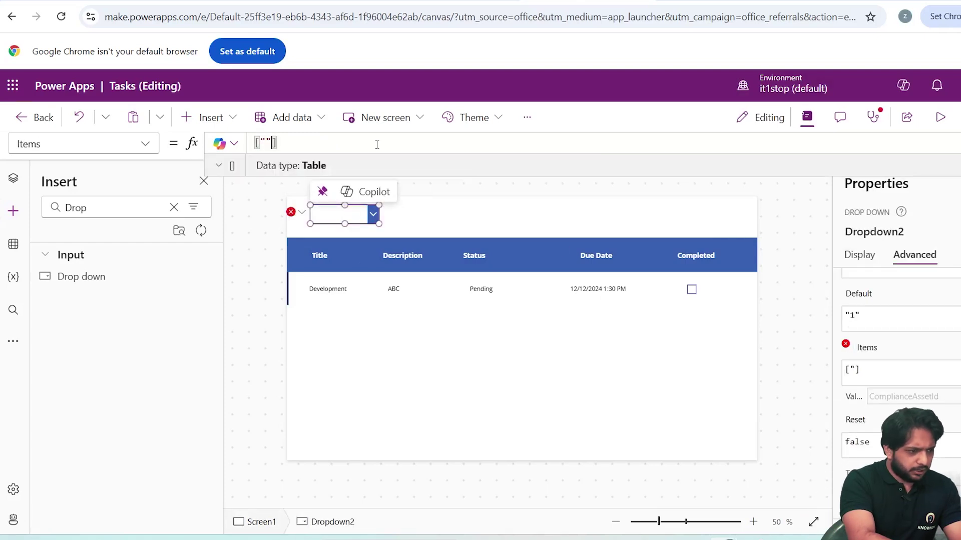
{"action": "type", "text": "Pending"}
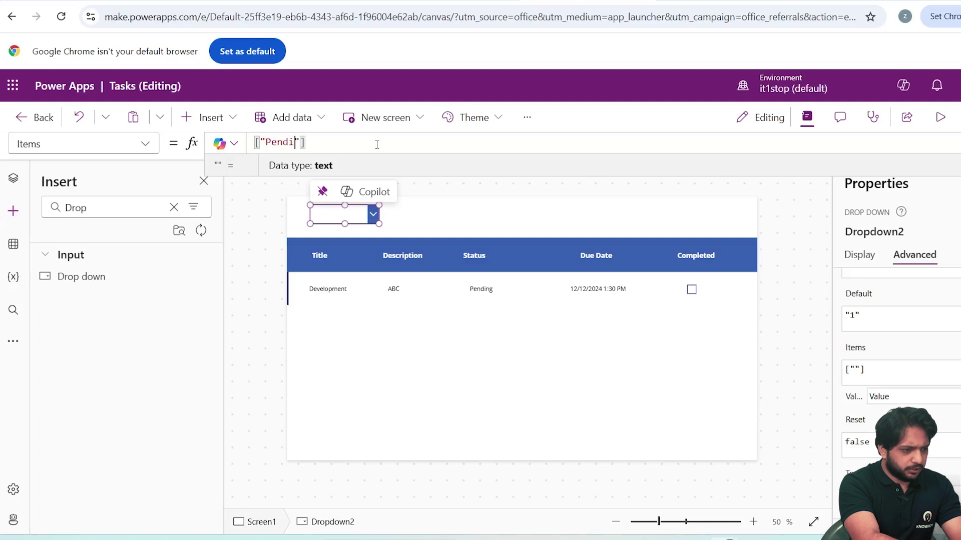
{"action": "type", "text": ",\"\""}
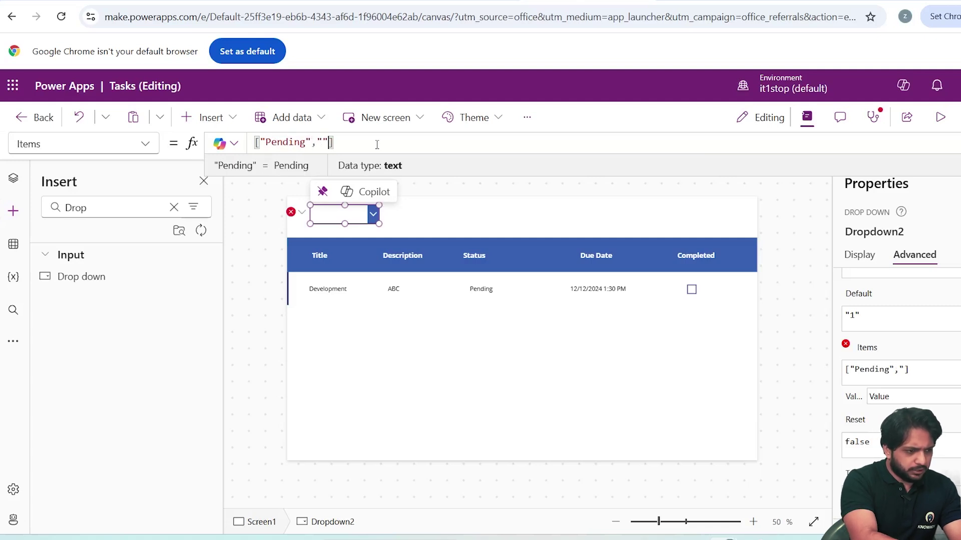
{"action": "key", "text": "Left"}
{"action": "type", "text": "Com"}
{"action": "left_click", "coordinate": [397, 330]}
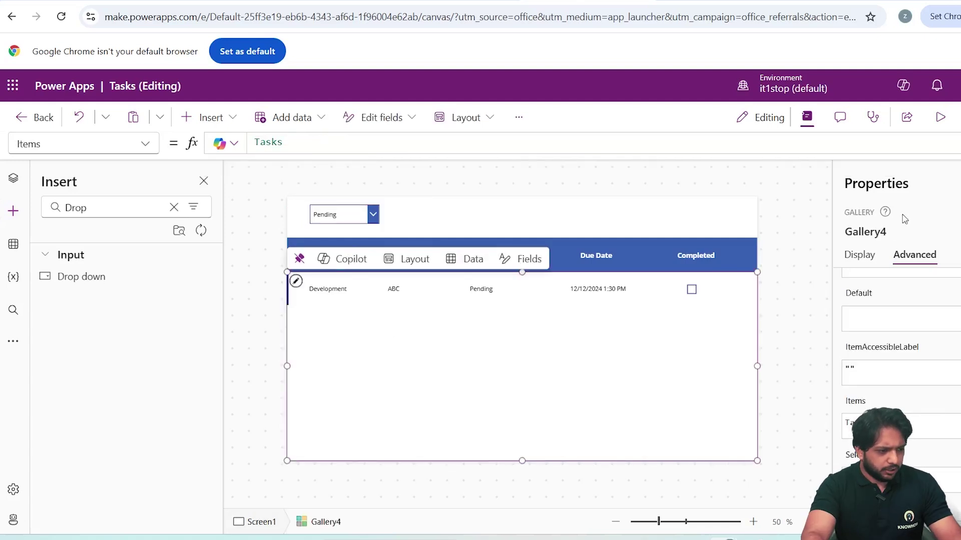
Set the gallery's Items to Filter(Tasks,Status.Value=Dropdown2.Selected.Value)
{"action": "left_click", "coordinate": [284, 144]}
{"action": "key", "text": "ctrl+a"}
{"action": "key", "text": "BackSpace"}
{"action": "type", "text": "Filt"}
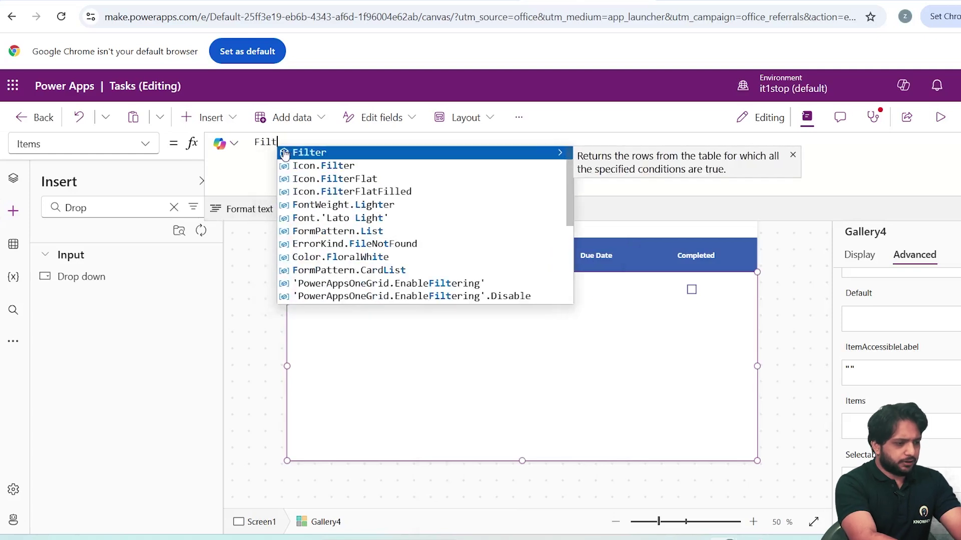
{"action": "type", "text": "er(Tasks,Stat"}
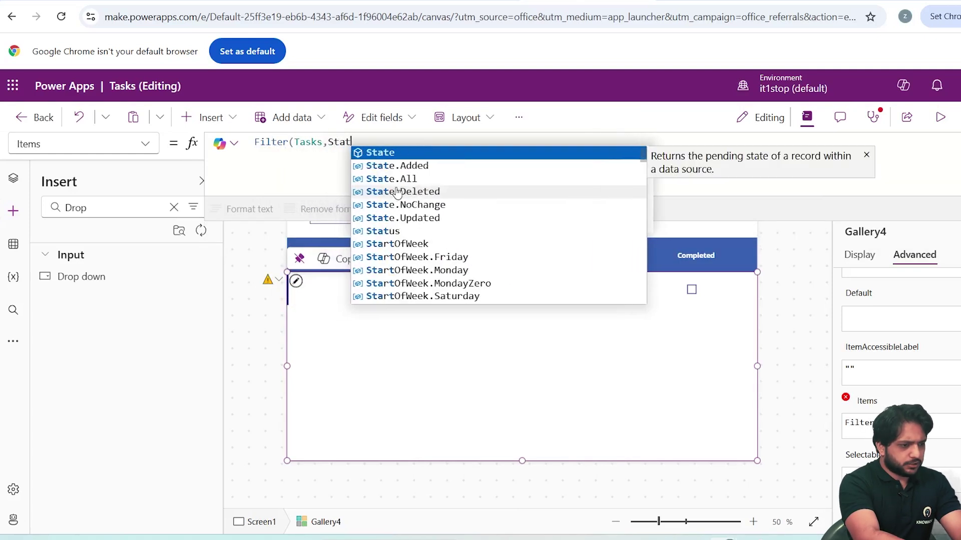
{"action": "type", "text": "us.Val"}
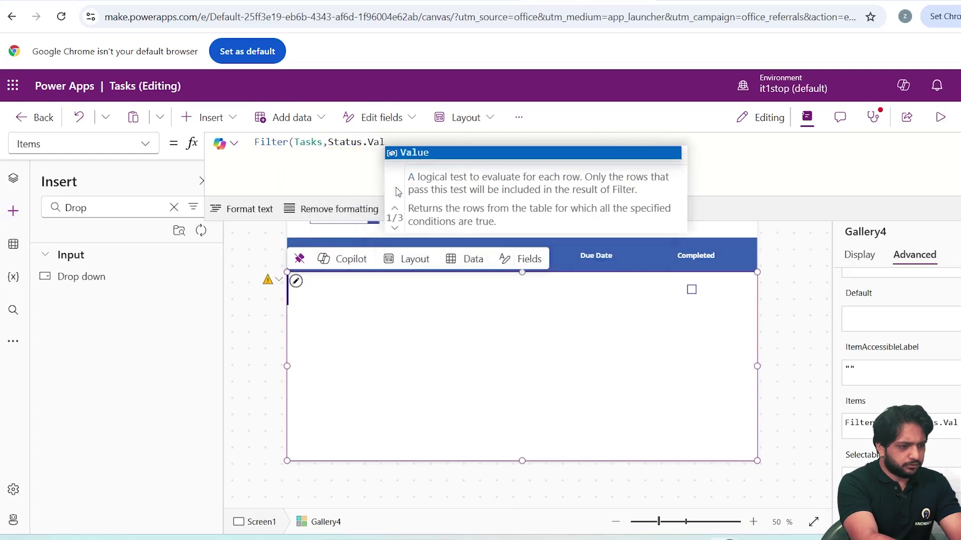
{"action": "type", "text": "ue=Dropdown2."}
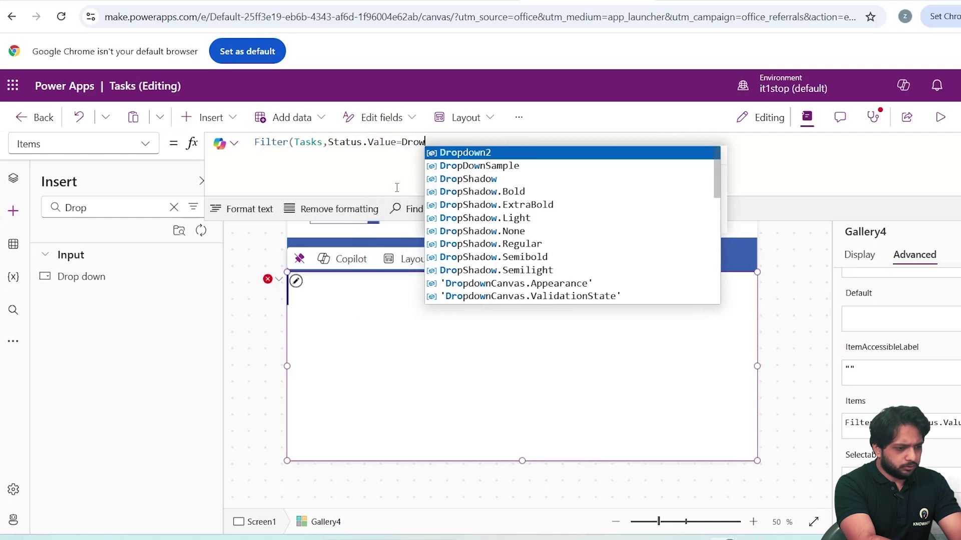
{"action": "type", "text": "Se"}
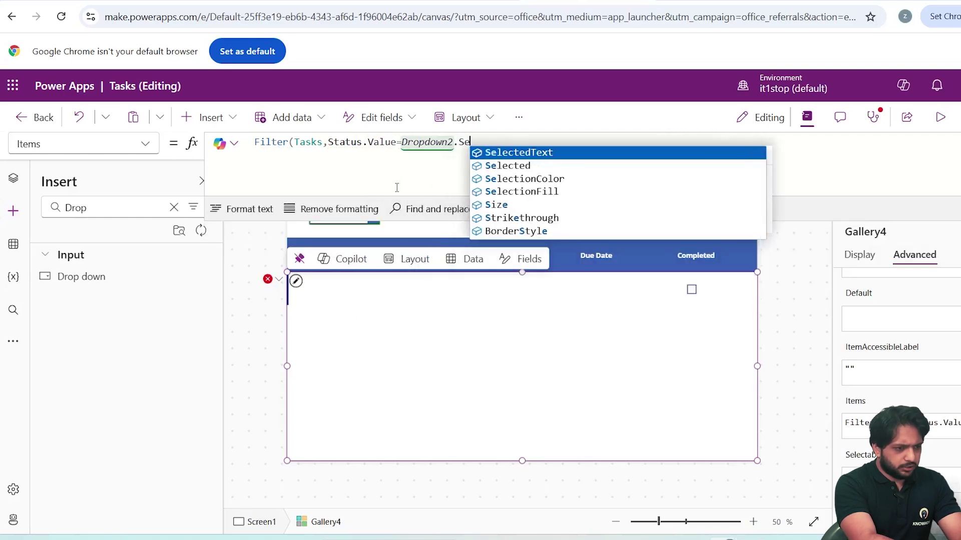
{"action": "type", "text": "lected.Value)"}
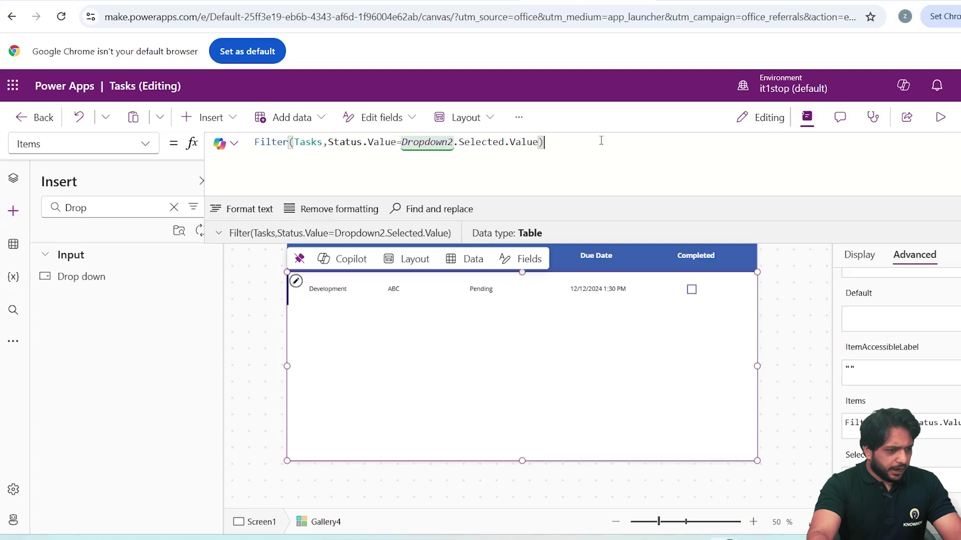
{"action": "left_click_drag", "start_coordinate": [543, 142], "coordinate": [295, 143]}
{"action": "left_click", "coordinate": [463, 159]}
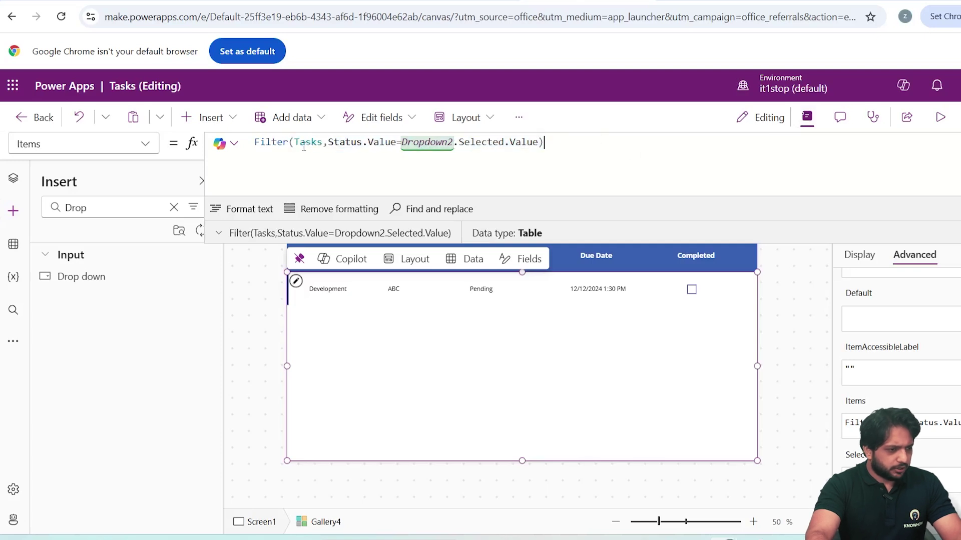
{"action": "double_click", "coordinate": [341, 143]}
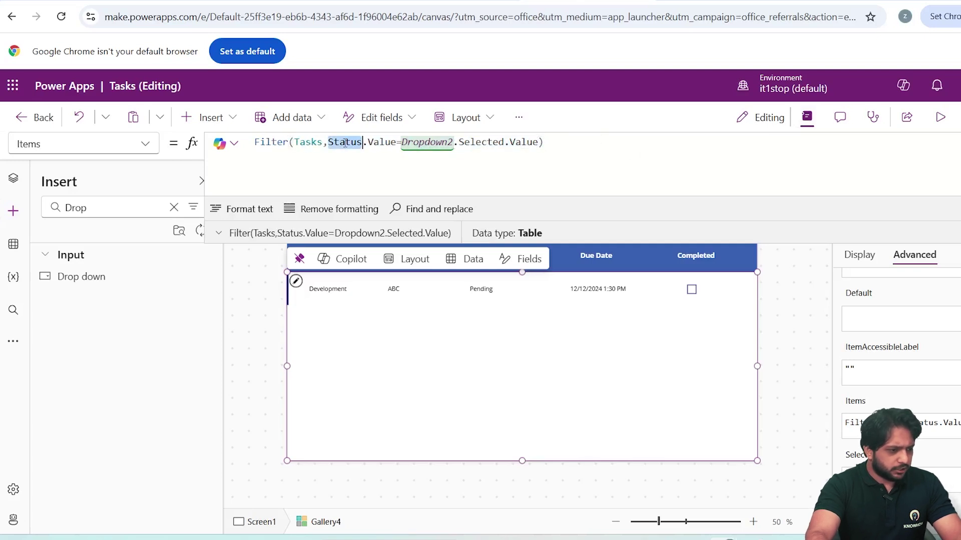
{"action": "double_click", "coordinate": [382, 142]}
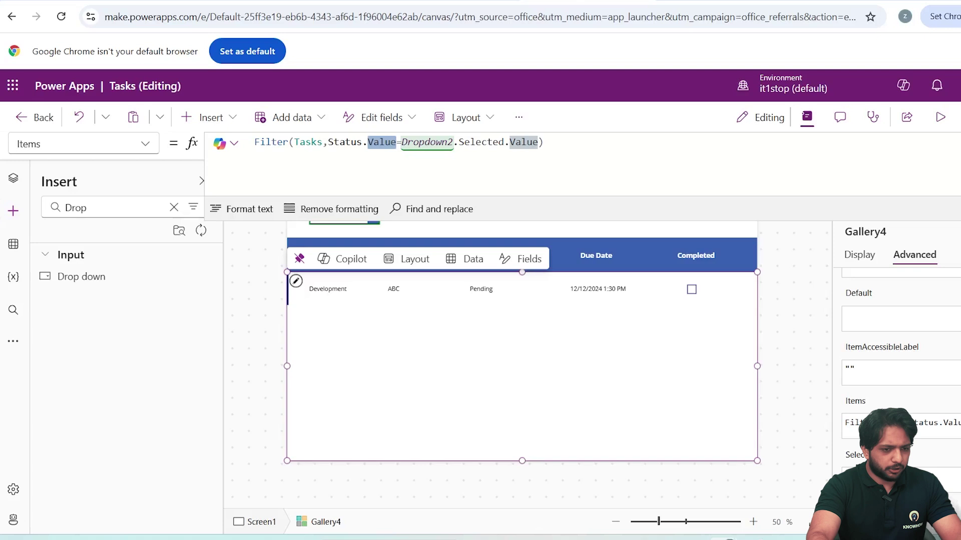
Start renaming the status dropdown to 'StatusDrod', then abandon the rename
{"action": "left_click", "coordinate": [325, 216]}
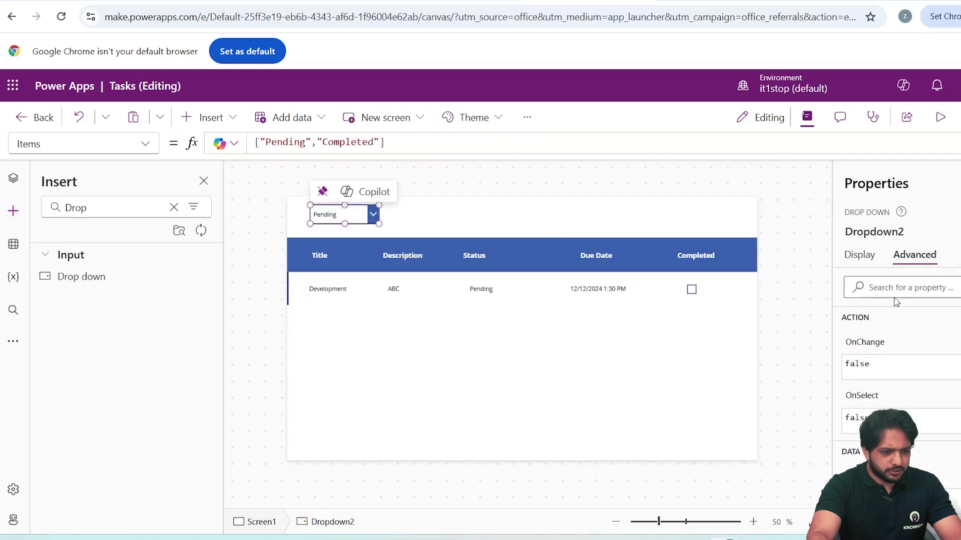
{"action": "left_click", "coordinate": [915, 232]}
{"action": "type", "text": "Stat"}
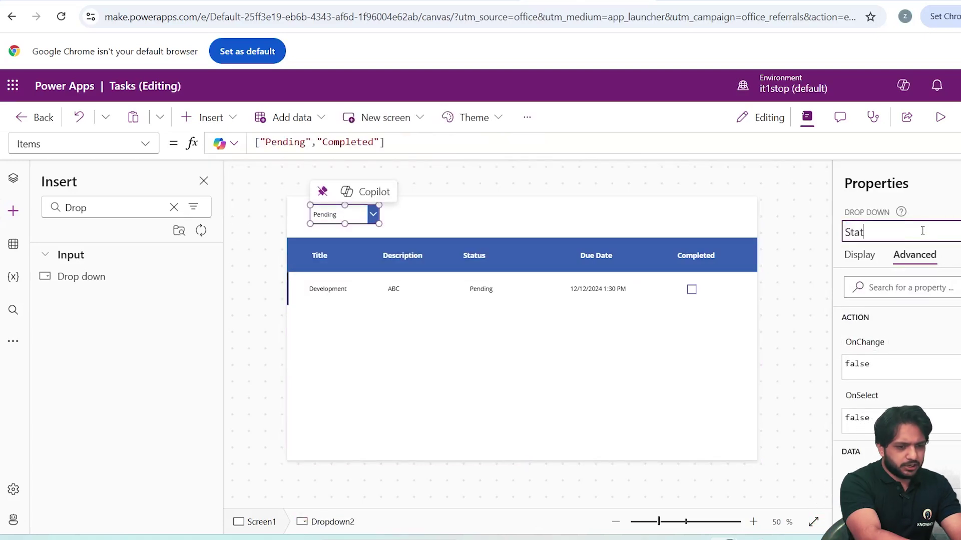
{"action": "type", "text": "usDrod"}
{"action": "left_click", "coordinate": [492, 355]}
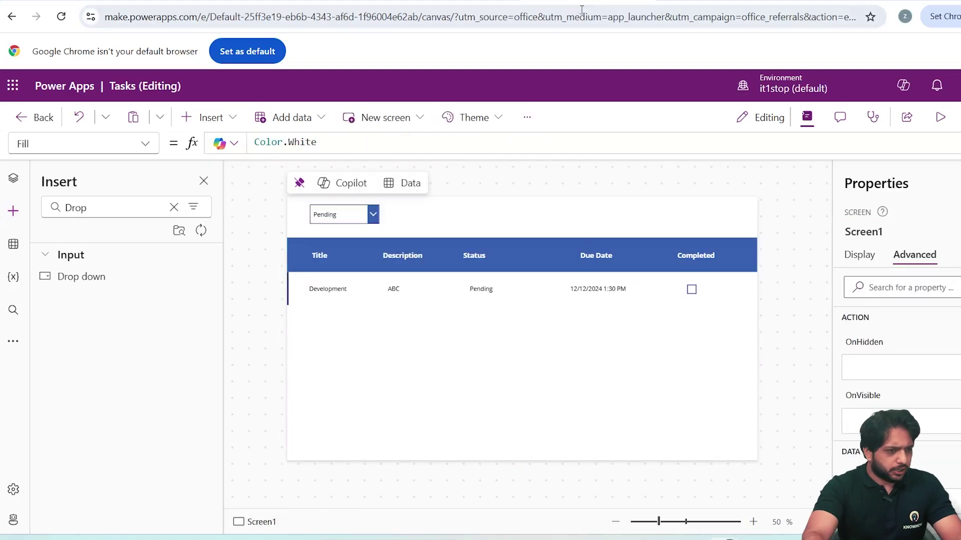
Add a SharePoint task titled Marketing, description GED, due 12/11/2024, and save it
{"action": "left_click", "coordinate": [478, 1]}
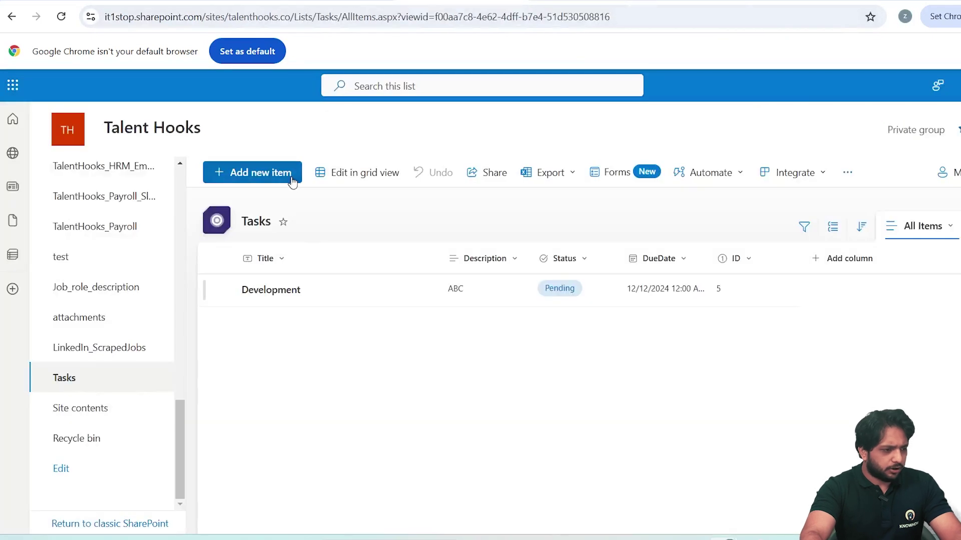
{"action": "left_click", "coordinate": [292, 180]}
{"action": "type", "text": "Ma"}
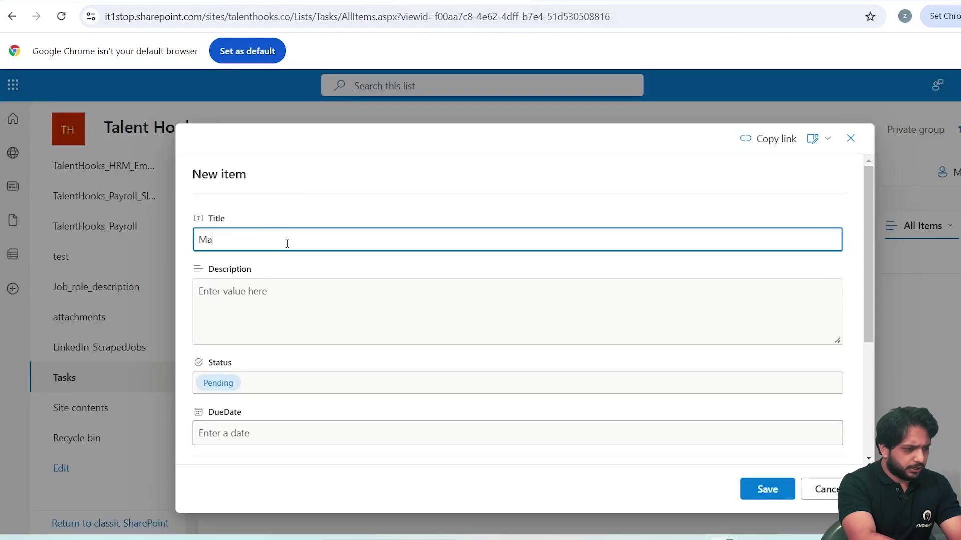
{"action": "type", "text": "rketing"}
{"action": "left_click", "coordinate": [283, 283]}
{"action": "type", "text": "GE"}
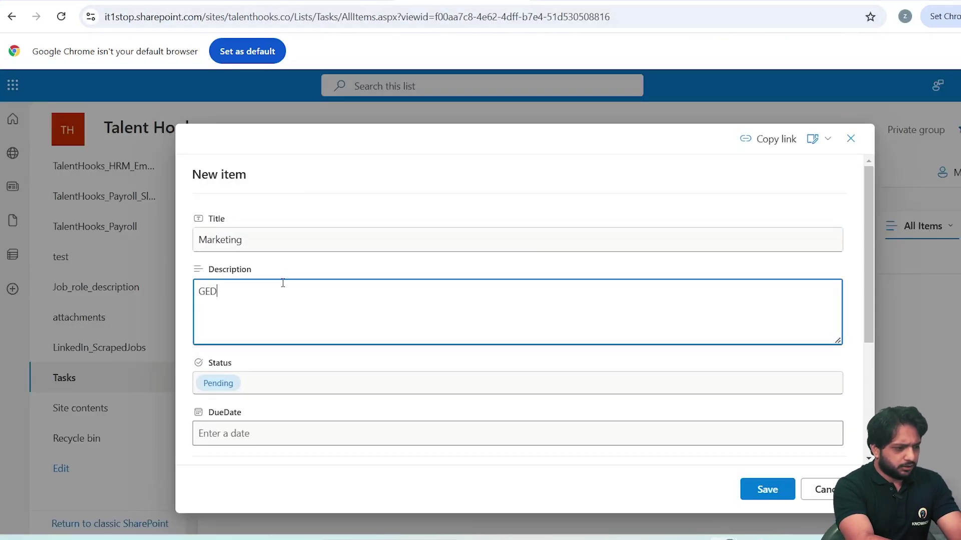
{"action": "type", "text": "D"}
{"action": "left_click", "coordinate": [232, 385]}
{"action": "left_click", "coordinate": [231, 435]}
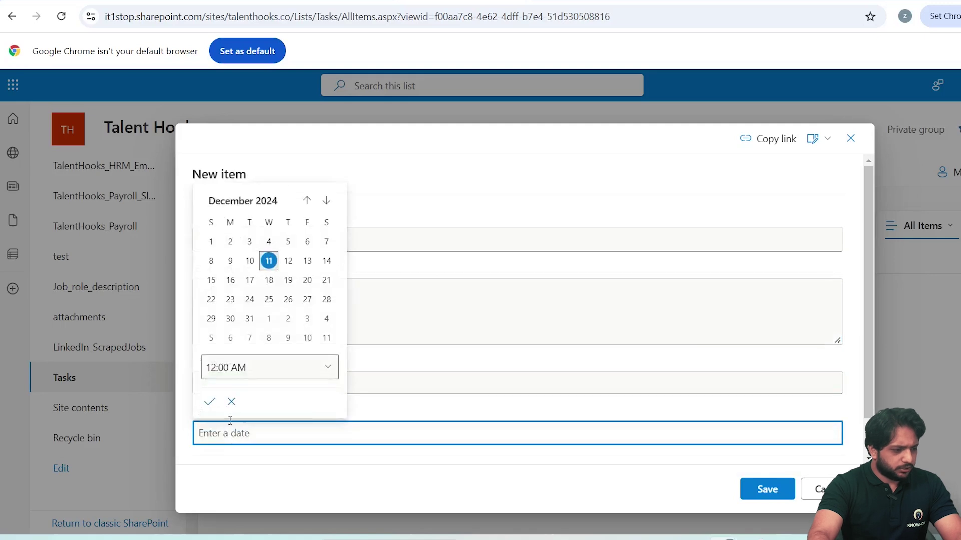
{"action": "left_click", "coordinate": [269, 261]}
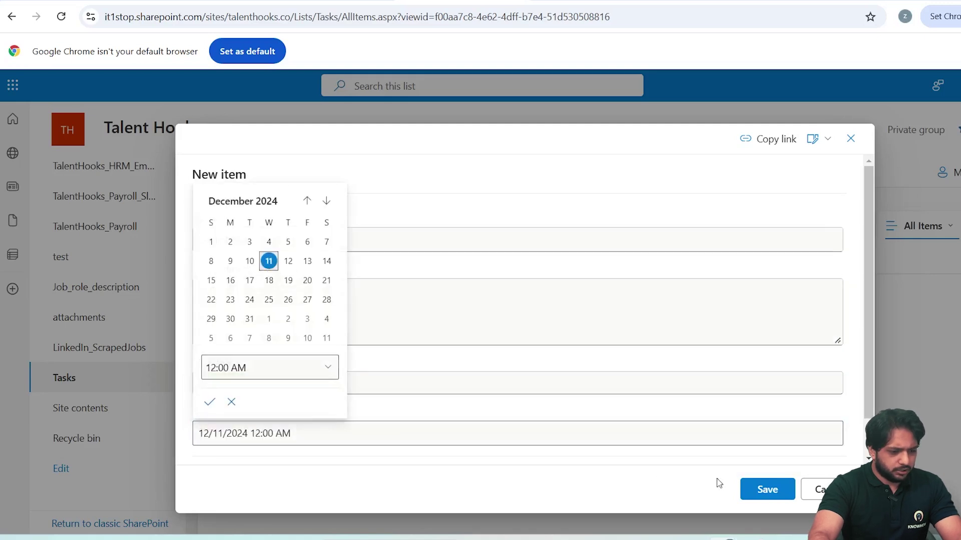
{"action": "left_click", "coordinate": [761, 488]}
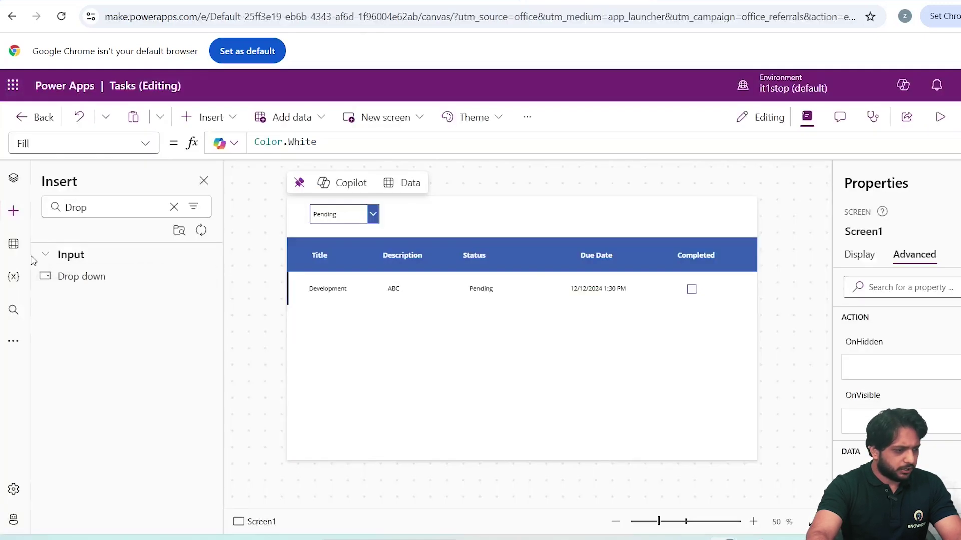
{"action": "left_click", "coordinate": [15, 245]}
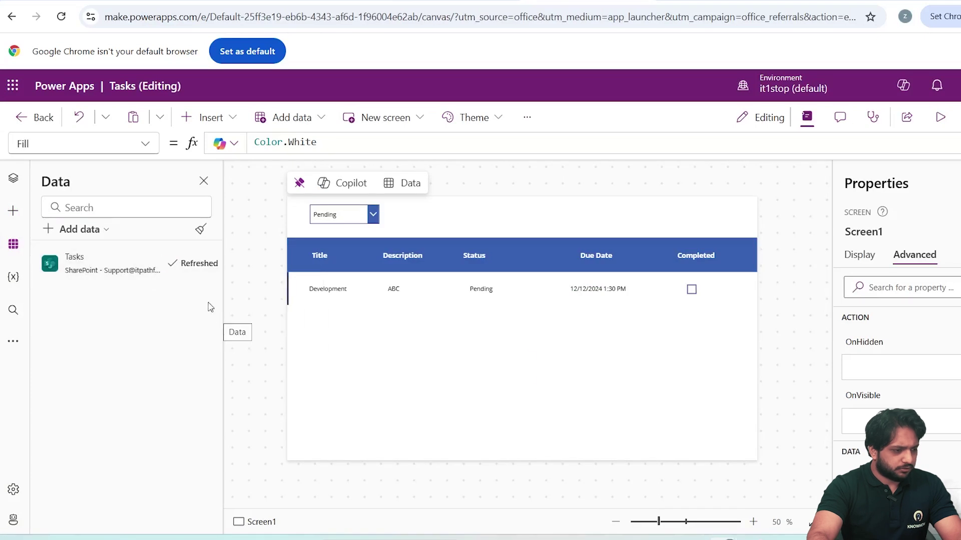
Preview the app, filtering the gallery to Completed and then back to Pending
{"action": "key", "text": "F5"}
{"action": "left_click", "coordinate": [295, 167]}
{"action": "left_click", "coordinate": [297, 210]}
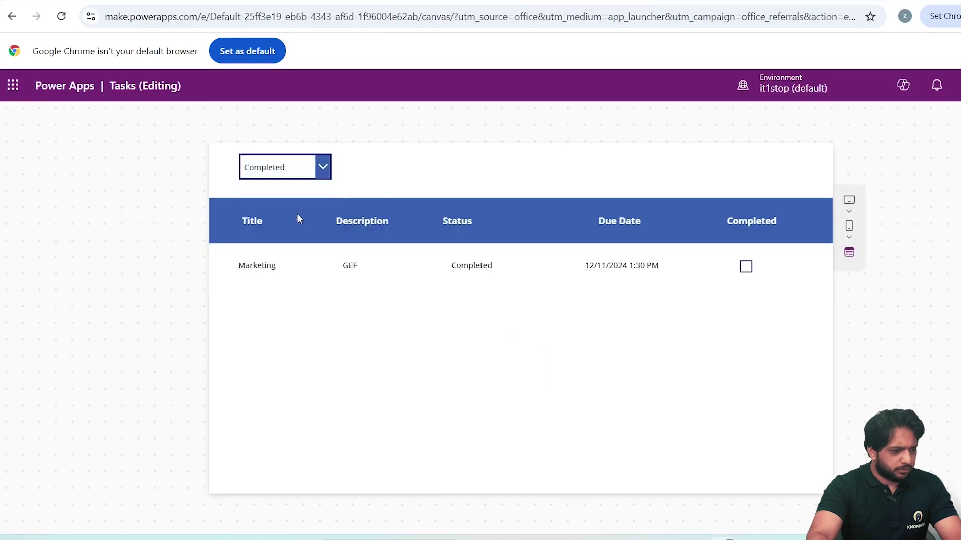
{"action": "left_click", "coordinate": [295, 176]}
{"action": "left_click", "coordinate": [295, 195]}
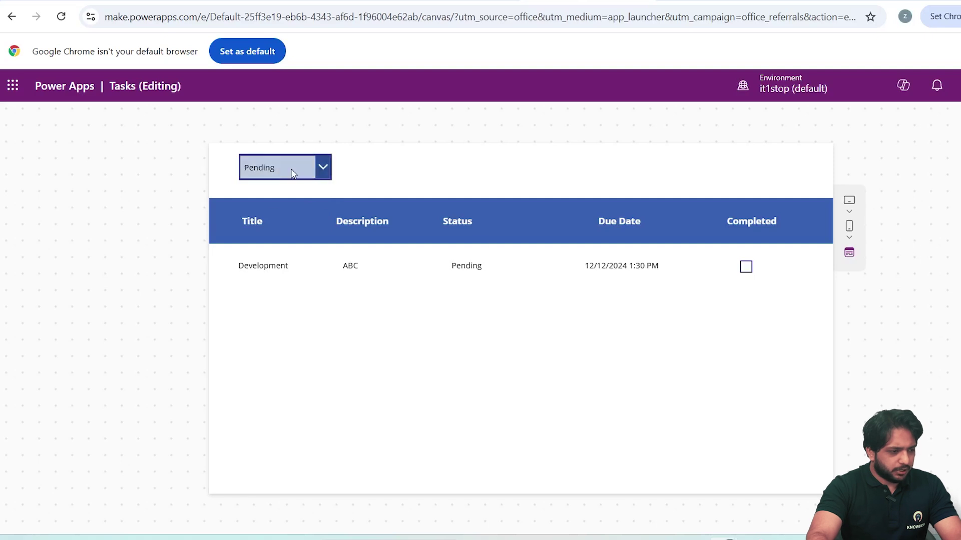
{"action": "key", "text": "Escape"}
Dismiss the tip and place the cursor at the end of the dropdown's choice list
{"action": "left_click", "coordinate": [679, 359]}
{"action": "left_click", "coordinate": [340, 214]}
{"action": "left_click", "coordinate": [381, 143]}
Append "All" to the dropdown choices and wrap the gallery's Filter in If(..., Tasks)
{"action": "type", "text": ",\"Completed\","}
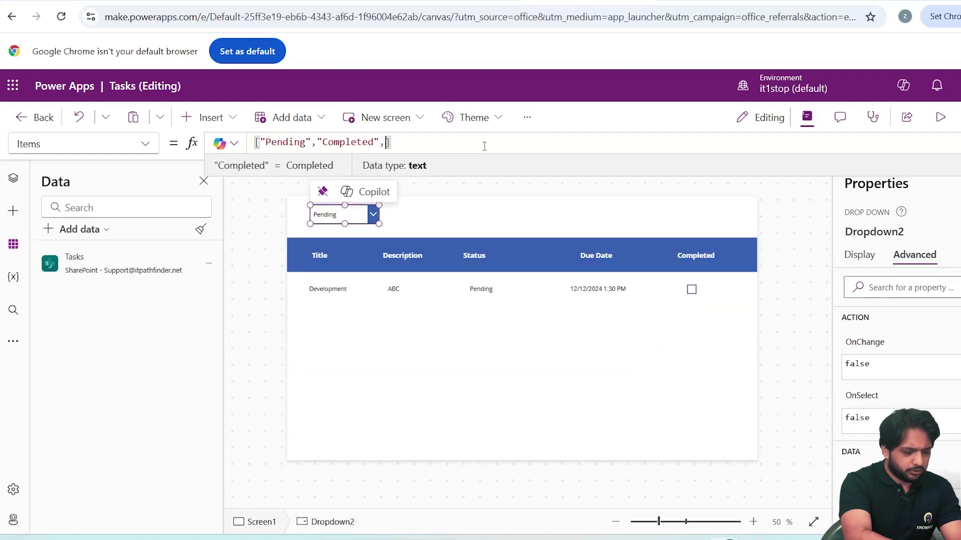
{"action": "type", "text": "\"All\""}
{"action": "left_click", "coordinate": [481, 350]}
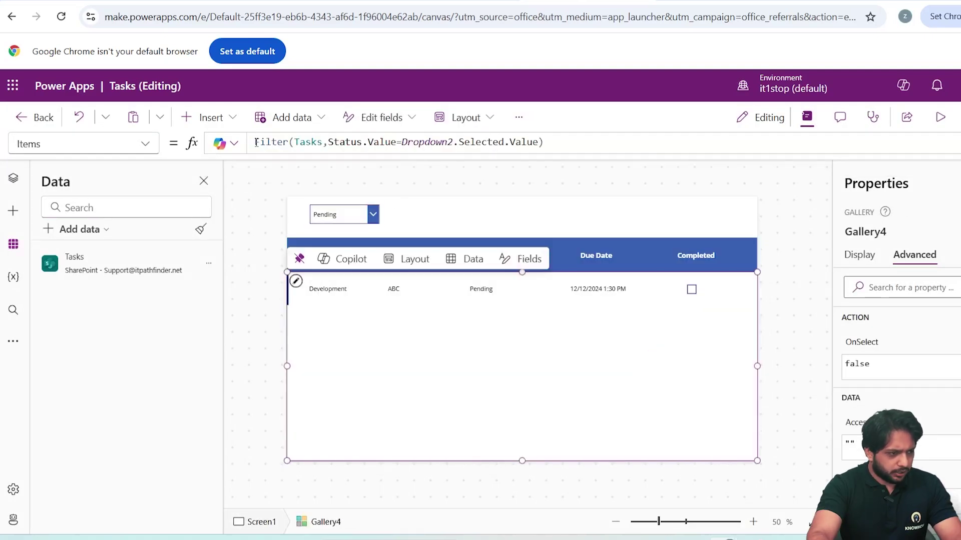
{"action": "left_click", "coordinate": [255, 142]}
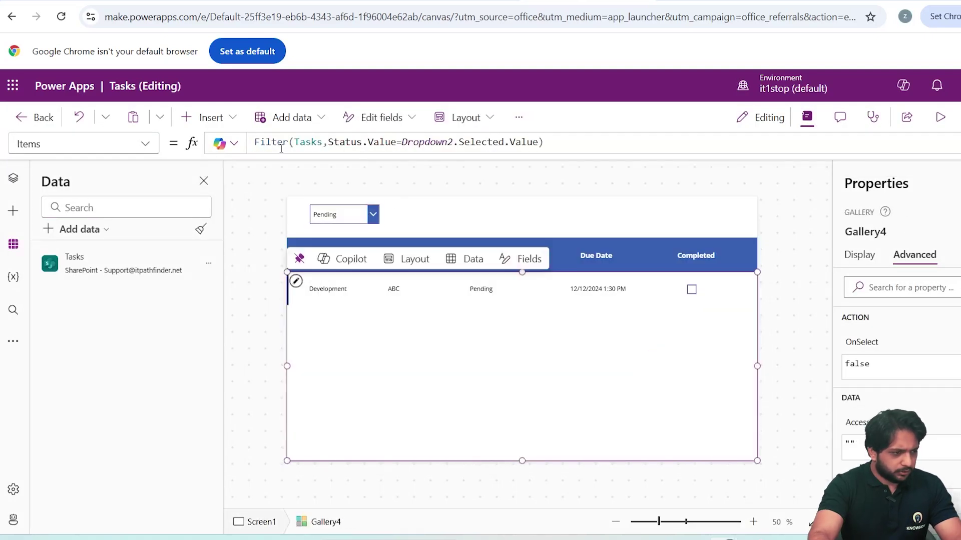
{"action": "type", "text": "If("}
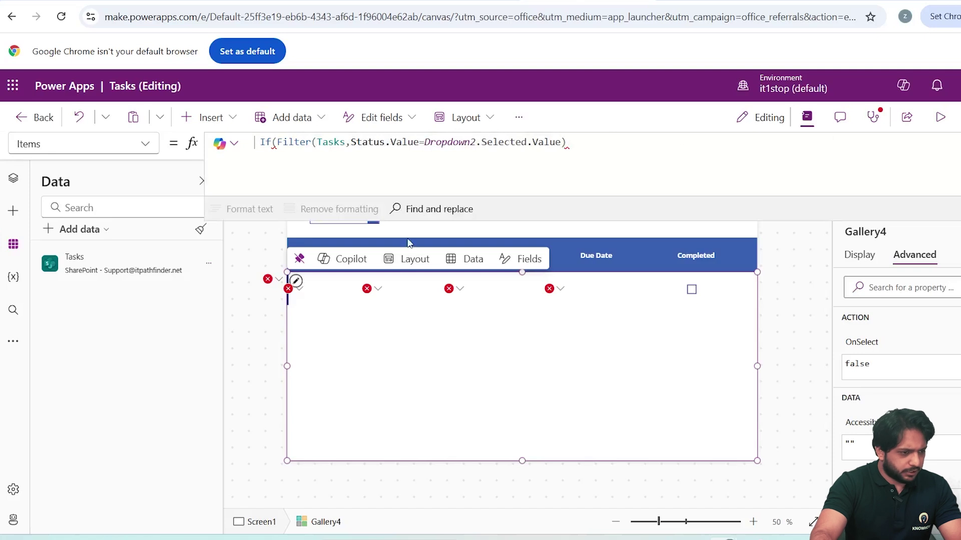
{"action": "type", "text": ",Tasks)"}
Make the If condition Dropdown2.Selected.Value<>"All" so All shows every task
{"action": "double_click", "coordinate": [449, 153]}
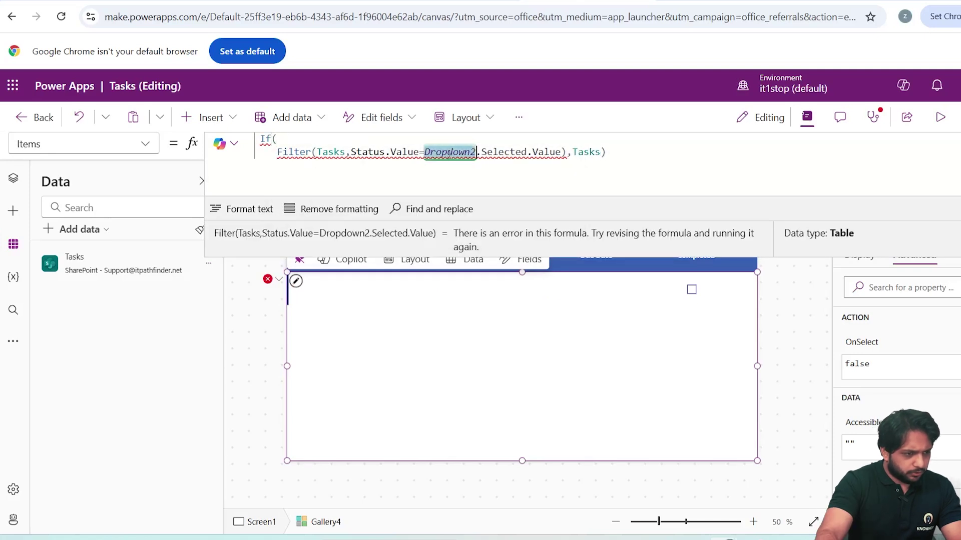
{"action": "key", "text": "ctrl+c"}
{"action": "left_click", "coordinate": [277, 140]}
{"action": "key", "text": "ctrl+v"}
{"action": "type", "text": ".Value"}
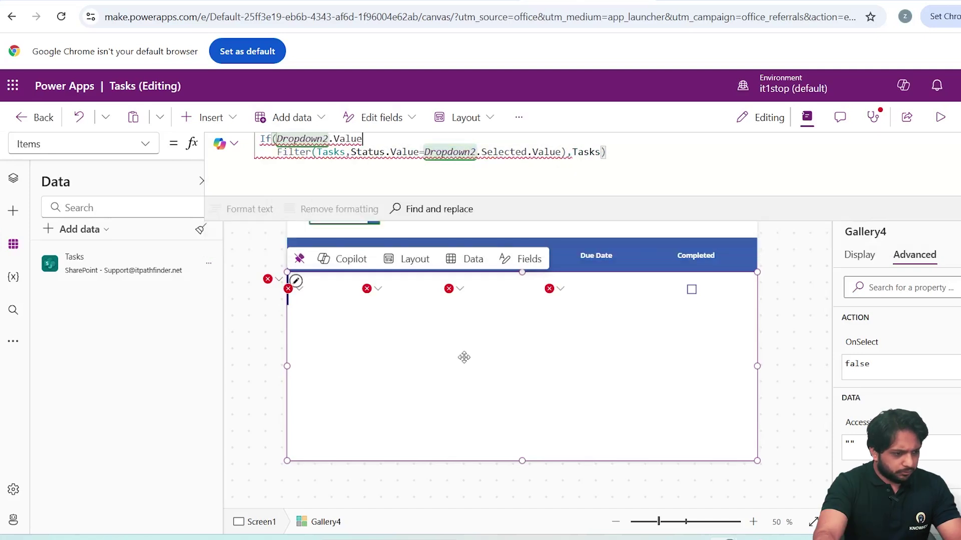
{"action": "type", "text": "=\"All\","}
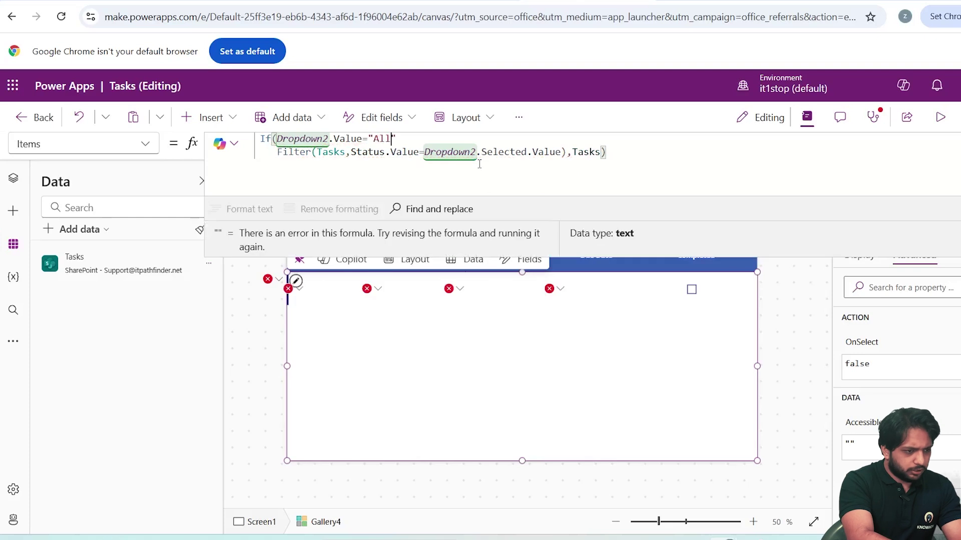
{"action": "left_click", "coordinate": [335, 139]}
{"action": "type", "text": "."}
{"action": "type", "text": "Selected."}
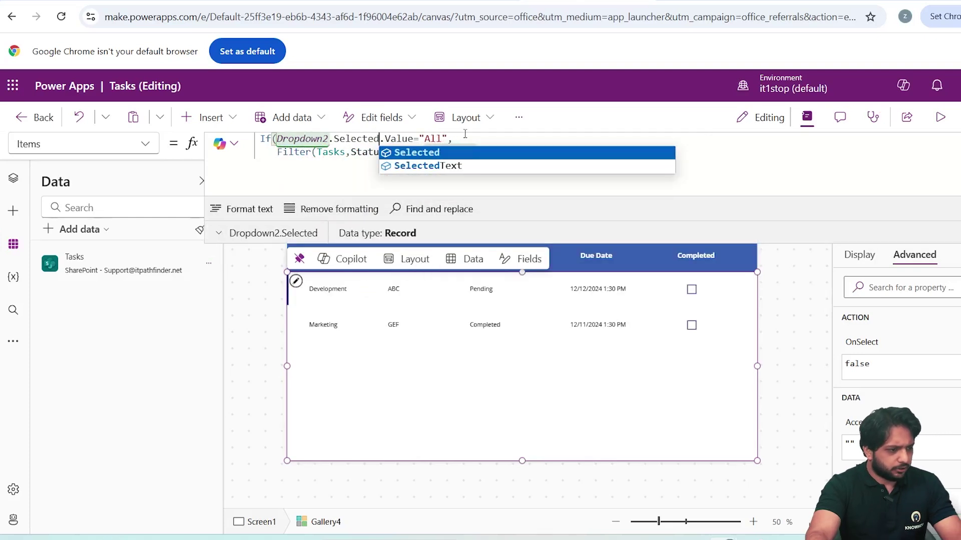
{"action": "left_click", "coordinate": [465, 134]}
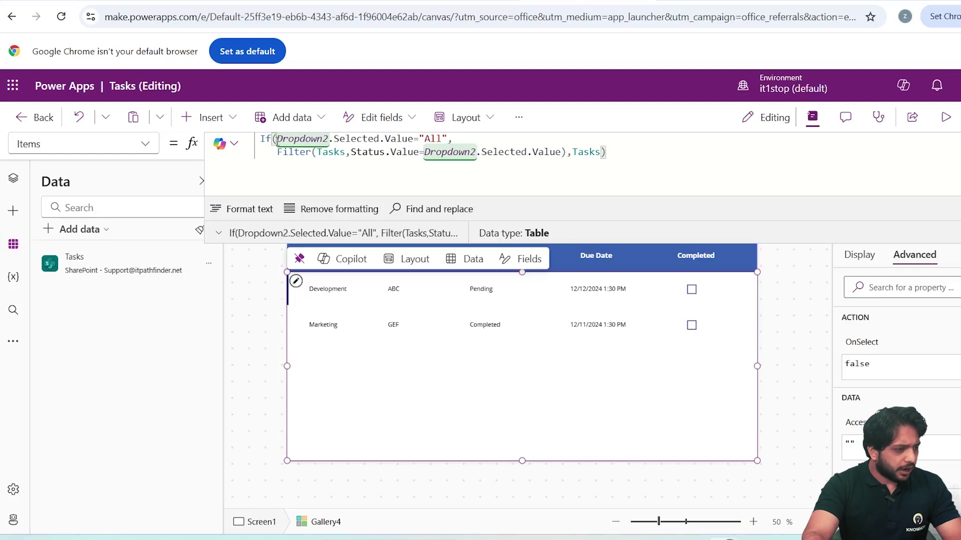
{"action": "key", "text": "Left"}
{"action": "key", "text": "Left"}
{"action": "key", "text": "Left"}
{"action": "key", "text": "Left"}
{"action": "key", "text": "Left"}
{"action": "key", "text": "Left"}
{"action": "key", "text": "BackSpace"}
{"action": "type", "text": "<>"}
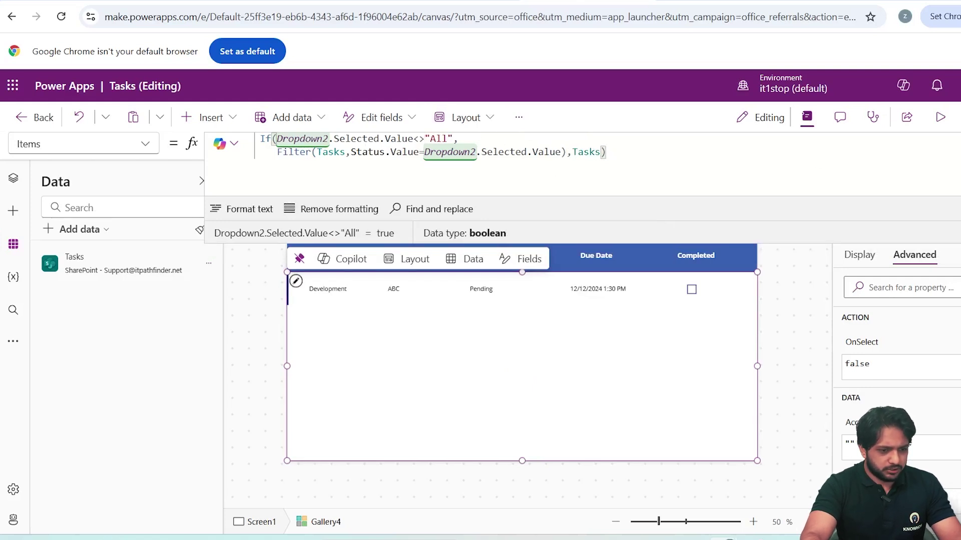
{"action": "left_click", "coordinate": [940, 117]}
In preview, choose Completed (only Marketing), then All (both tasks), and exit preview
{"action": "left_click", "coordinate": [323, 167]}
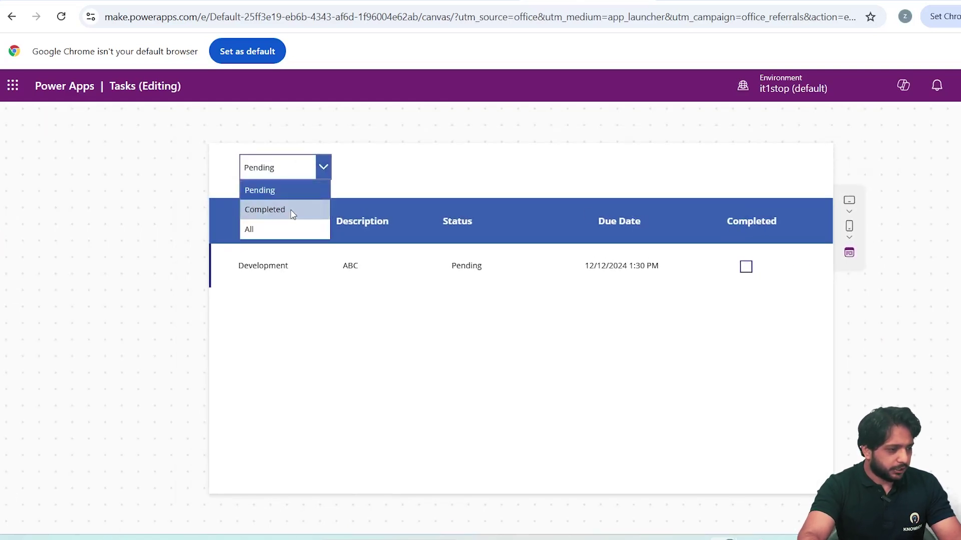
{"action": "left_click", "coordinate": [292, 212]}
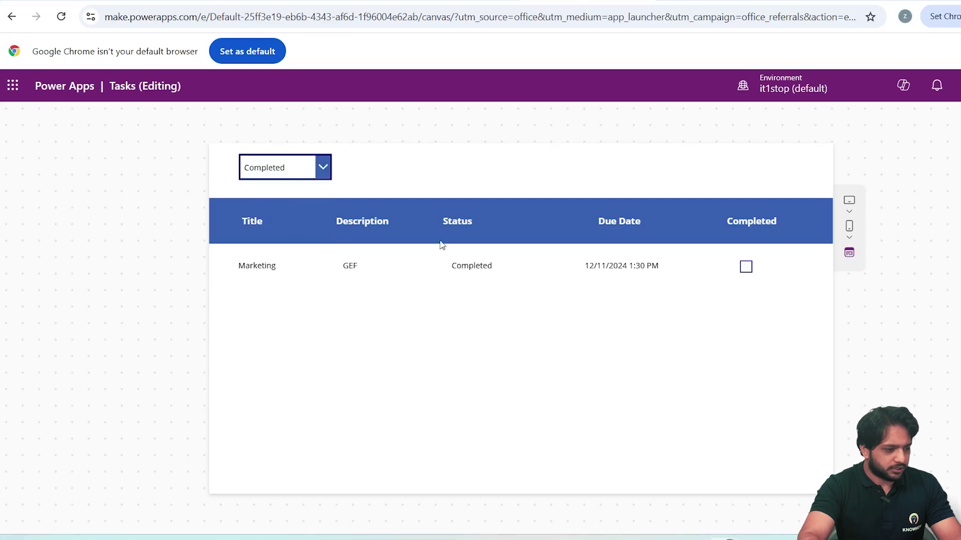
{"action": "left_click", "coordinate": [276, 167]}
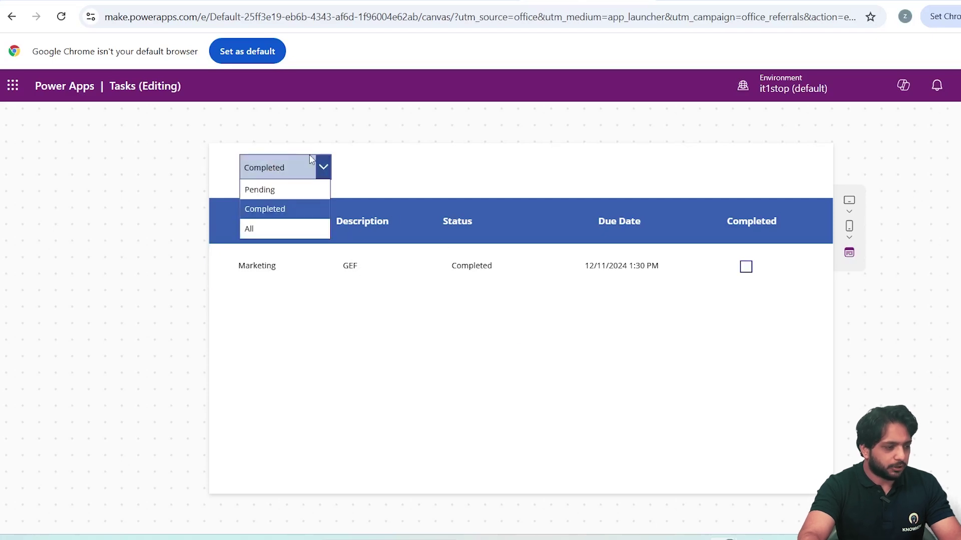
{"action": "left_click", "coordinate": [314, 228]}
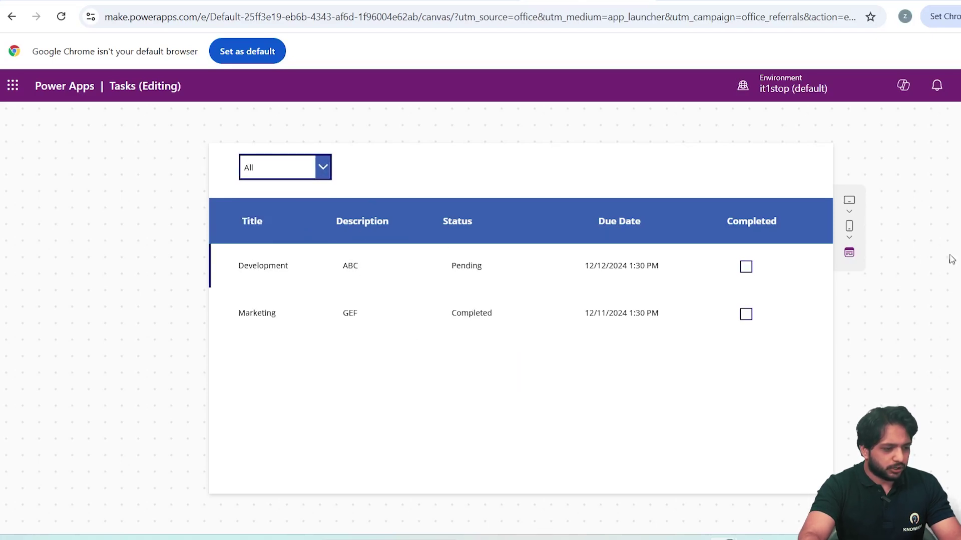
{"action": "key", "text": "Escape"}
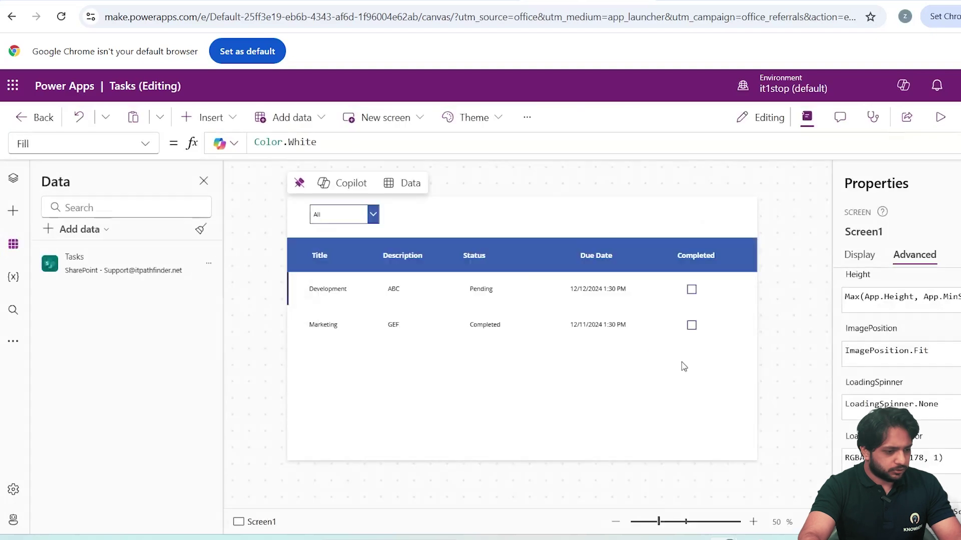
Insert a Text input control to the right of the status dropdown
{"action": "left_click", "coordinate": [333, 212]}
{"action": "left_click", "coordinate": [13, 211]}
{"action": "left_click", "coordinate": [118, 208]}
{"action": "type", "text": "Tedxt"}
{"action": "key", "text": "ctrl+a"}
{"action": "type", "text": "Text"}
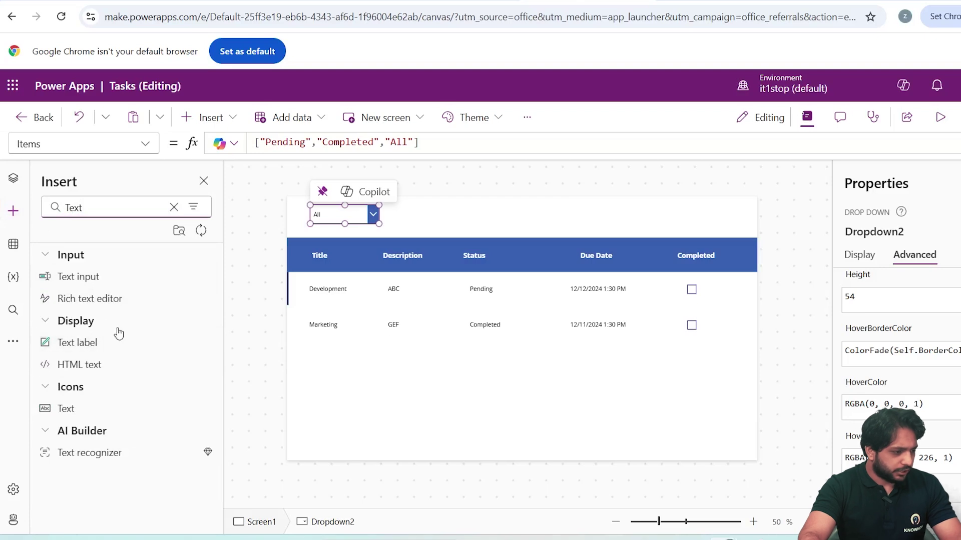
{"action": "left_click_drag", "start_coordinate": [95, 275], "coordinate": [494, 206]}
Select the new text input and start renaming it 'Searc', leaving the name unchanged
{"action": "left_click", "coordinate": [454, 229]}
{"action": "left_click", "coordinate": [361, 270]}
{"action": "left_click", "coordinate": [339, 306]}
{"action": "left_click", "coordinate": [464, 236]}
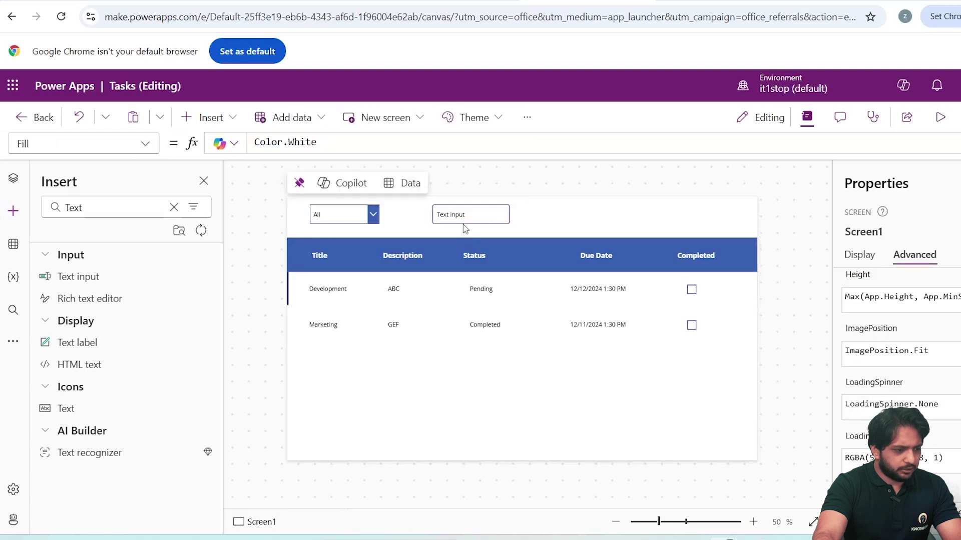
{"action": "left_click", "coordinate": [464, 219]}
{"action": "scroll", "coordinate": [928, 310], "scroll_direction": "down", "scroll_amount": 3}
{"action": "left_click", "coordinate": [915, 232]}
{"action": "type", "text": "Searchbox"}
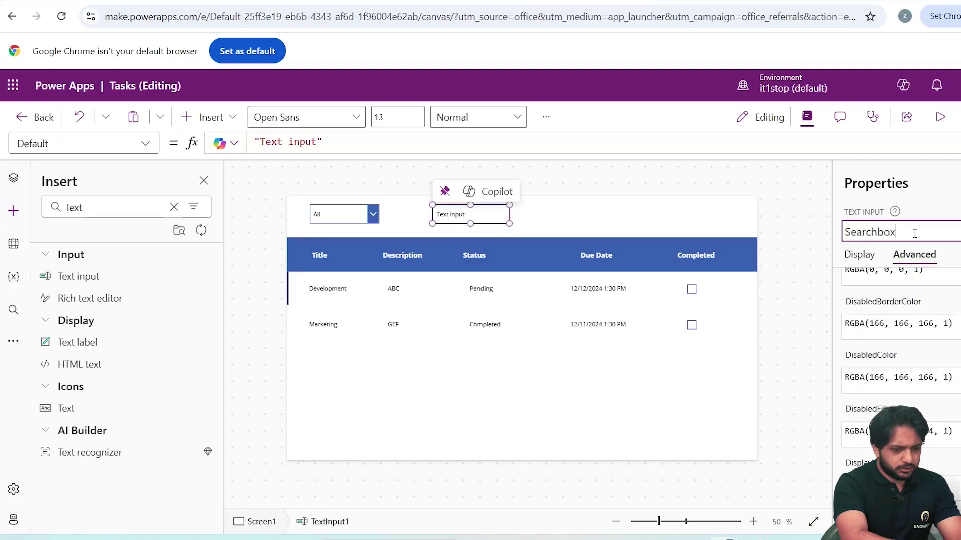
{"action": "key", "text": "Return"}
Clear the text input's Default text so the box starts blank
{"action": "left_click", "coordinate": [850, 333]}
{"action": "left_click_drag", "start_coordinate": [850, 333], "coordinate": [900, 333]}
{"action": "type", "text": "Enter Te"}
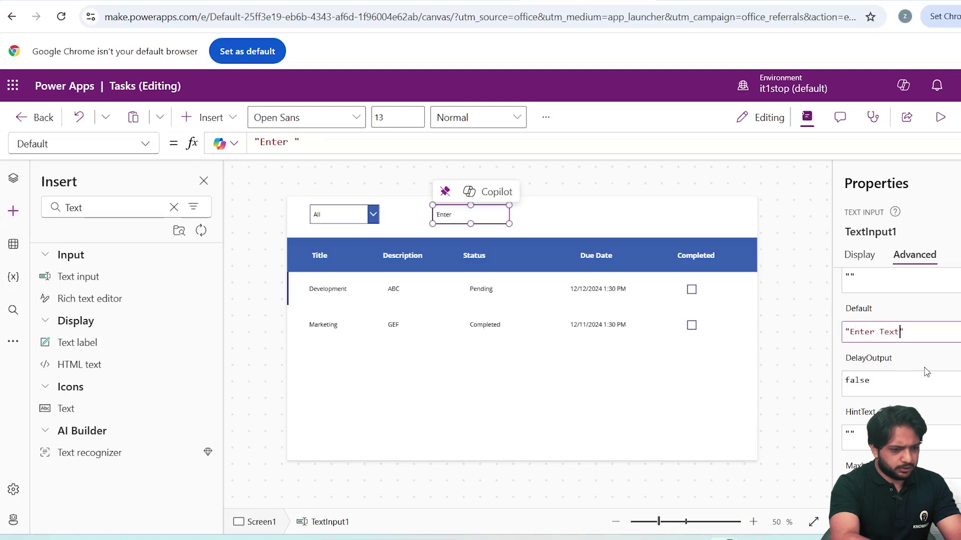
{"action": "key", "text": "ctrl+a"}
{"action": "key", "text": "BackSpace"}
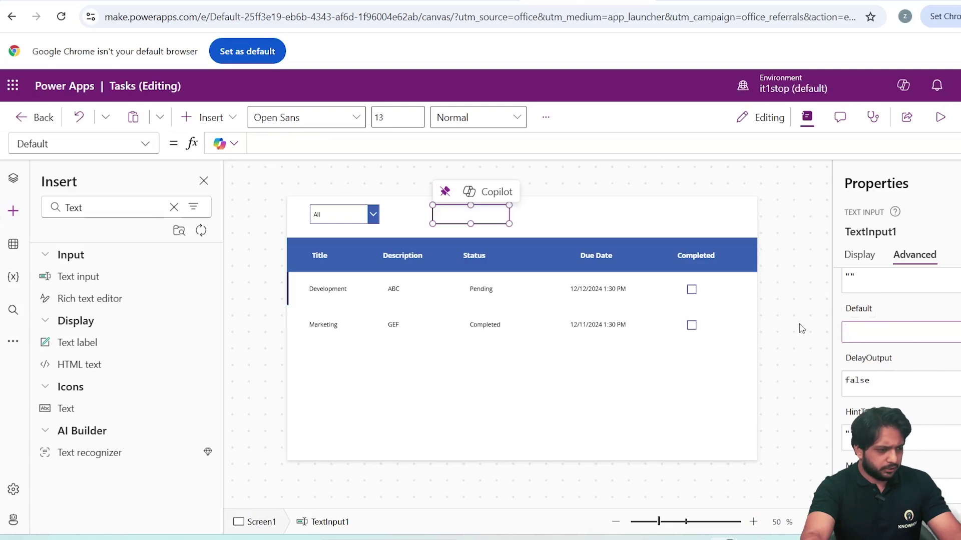
{"action": "left_click", "coordinate": [541, 320]}
Wrap the gallery's Items formula in Search(..., TextInput1.Text, Title)
{"action": "left_click", "coordinate": [298, 158]}
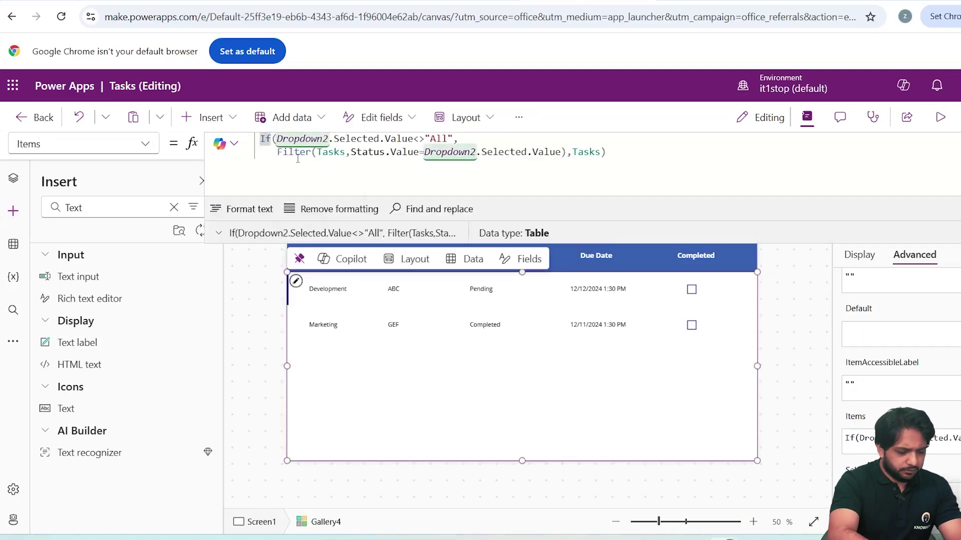
{"action": "key", "text": "Return"}
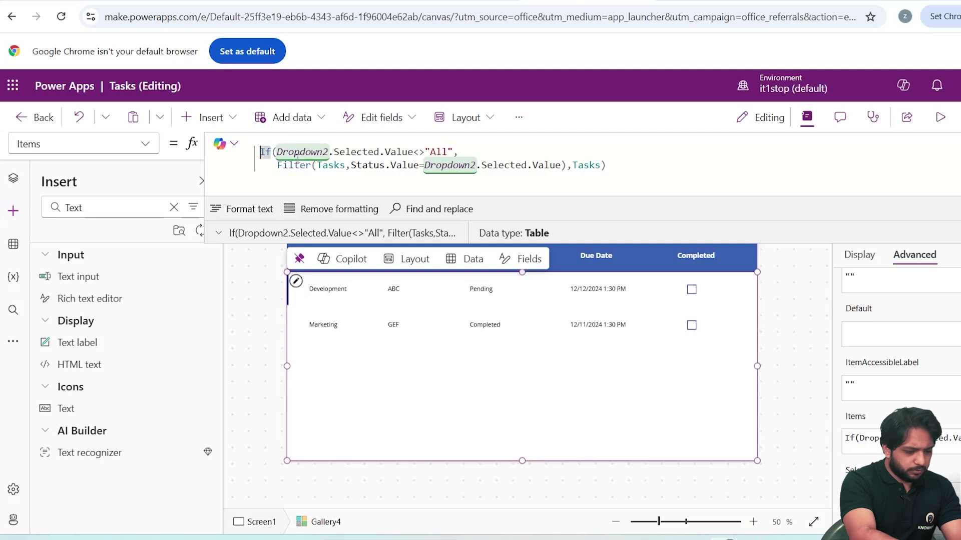
{"action": "type", "text": "("}
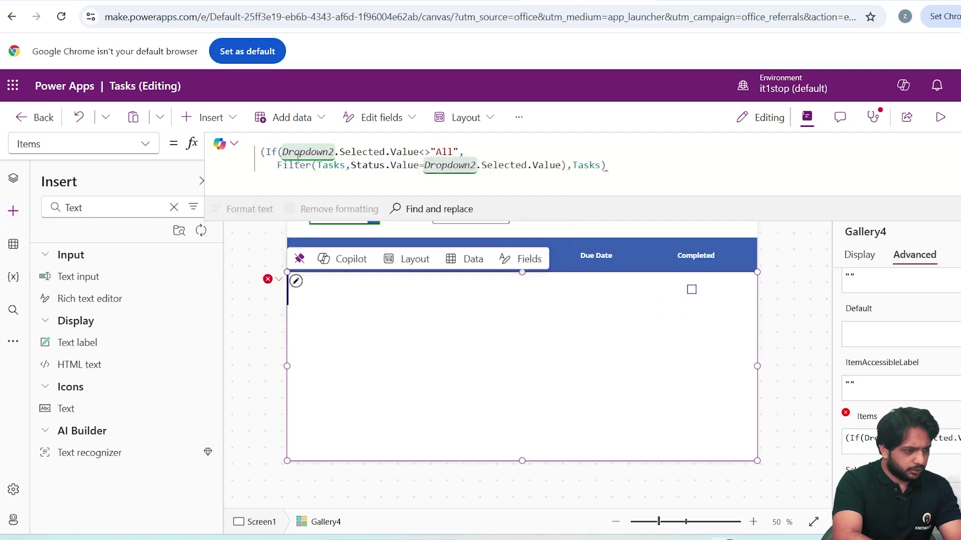
{"action": "type", "text": "Search"}
{"action": "left_click", "coordinate": [658, 178]}
{"action": "type", "text": ","}
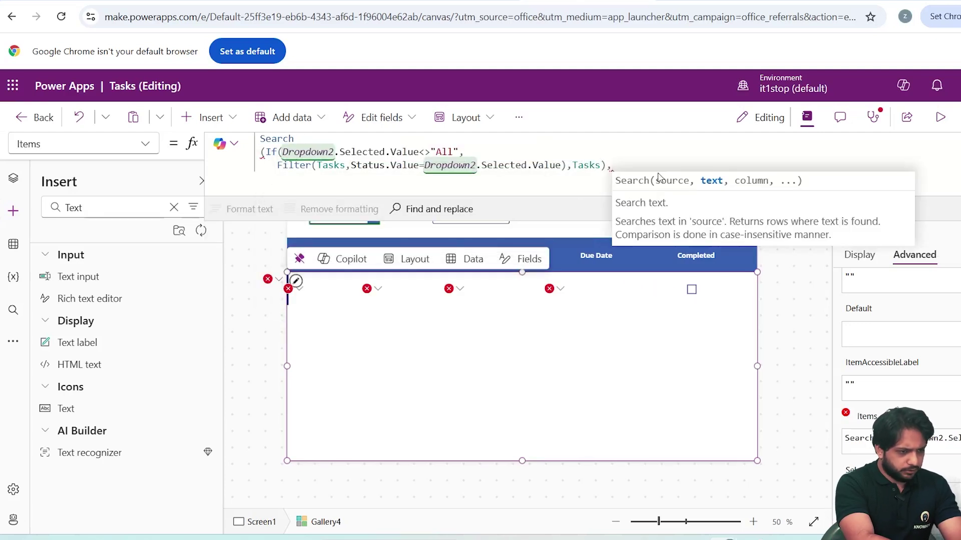
{"action": "type", "text": "Search"}
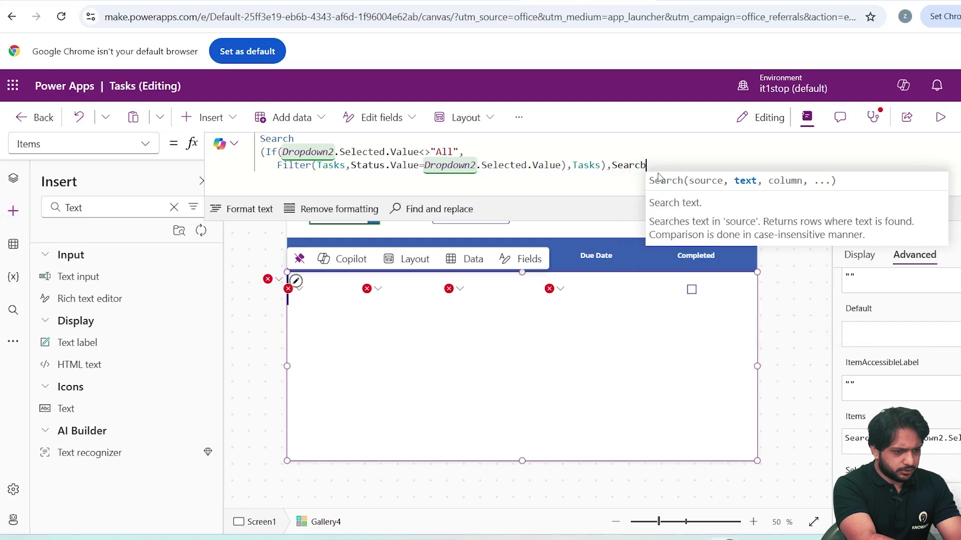
{"action": "key", "text": "Escape"}
{"action": "left_click", "coordinate": [461, 219]}
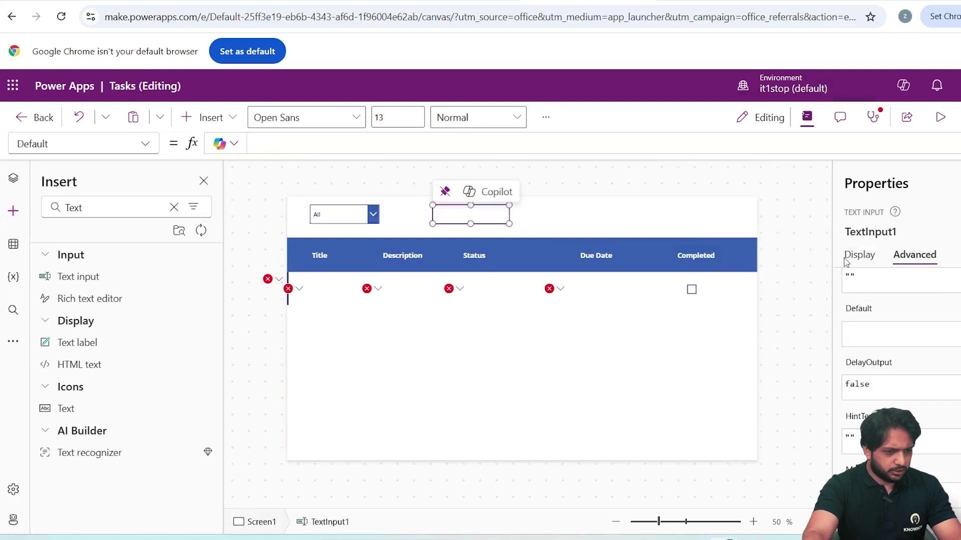
{"action": "left_click_drag", "start_coordinate": [886, 233], "coordinate": [861, 160]}
{"action": "key", "text": "ctrl+c"}
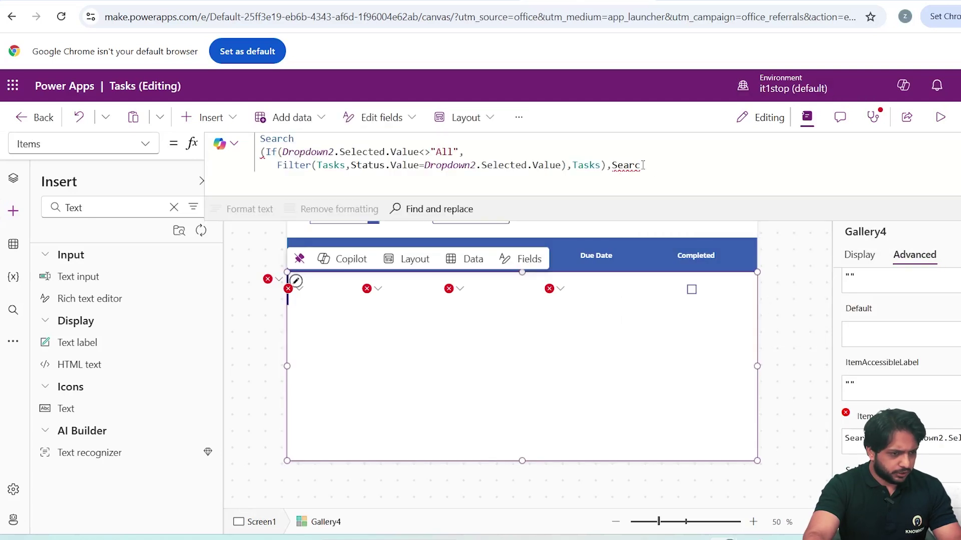
{"action": "double_click", "coordinate": [642, 166]}
{"action": "key", "text": "ctrl+v"}
{"action": "double_click", "coordinate": [628, 165]}
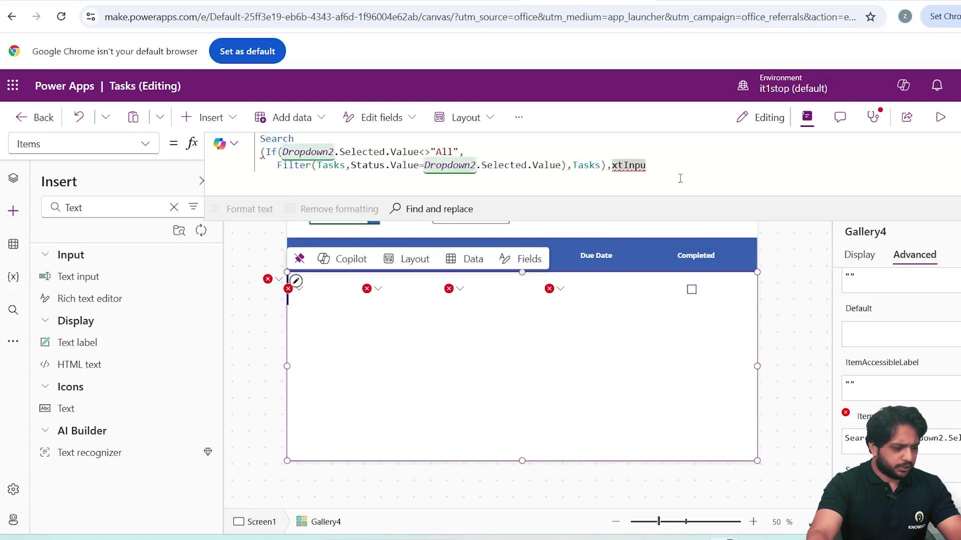
{"action": "type", "text": "TextInput1.T"}
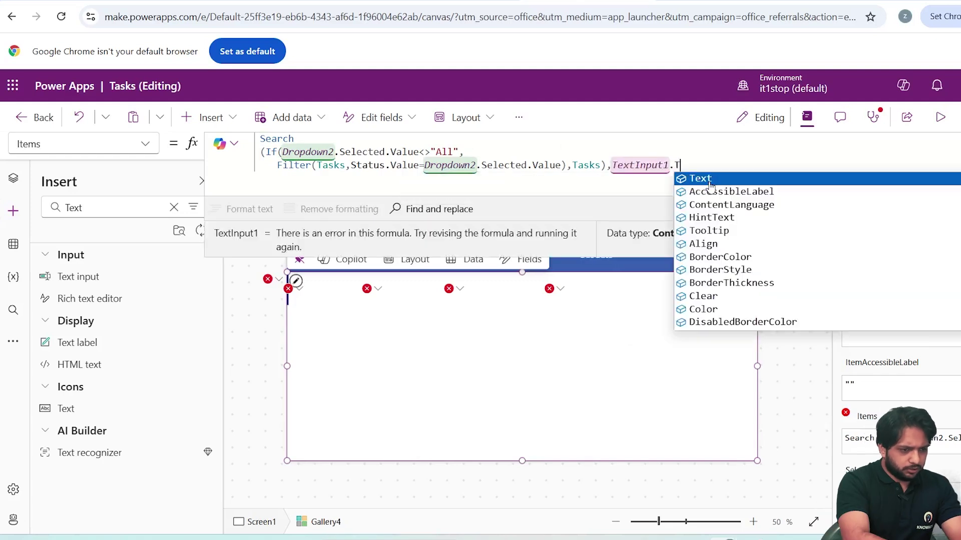
{"action": "type", "text": "ext,Title)"}
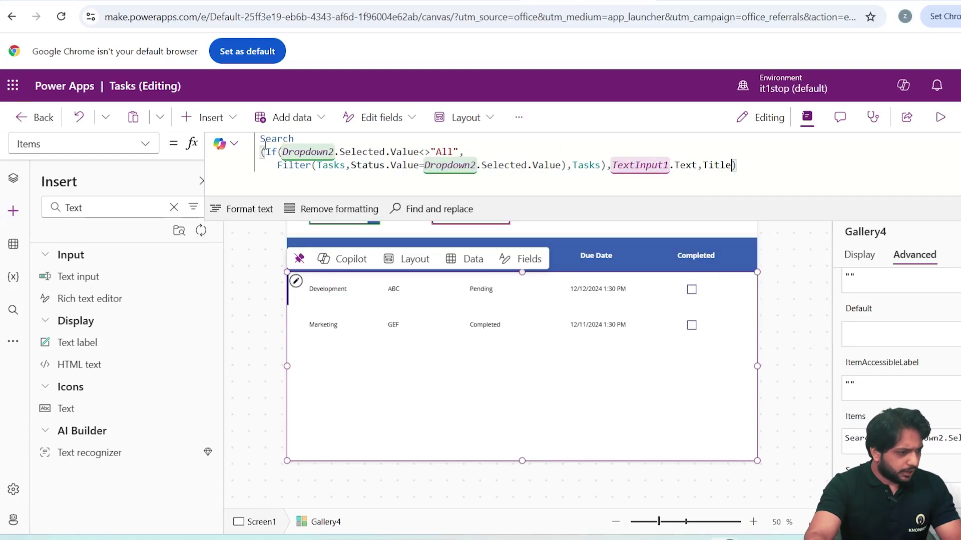
Put TextInput1.Text on its own line, format the formula and expand the formula bar
{"action": "left_click", "coordinate": [612, 165]}
{"action": "key", "text": "shift+Return"}
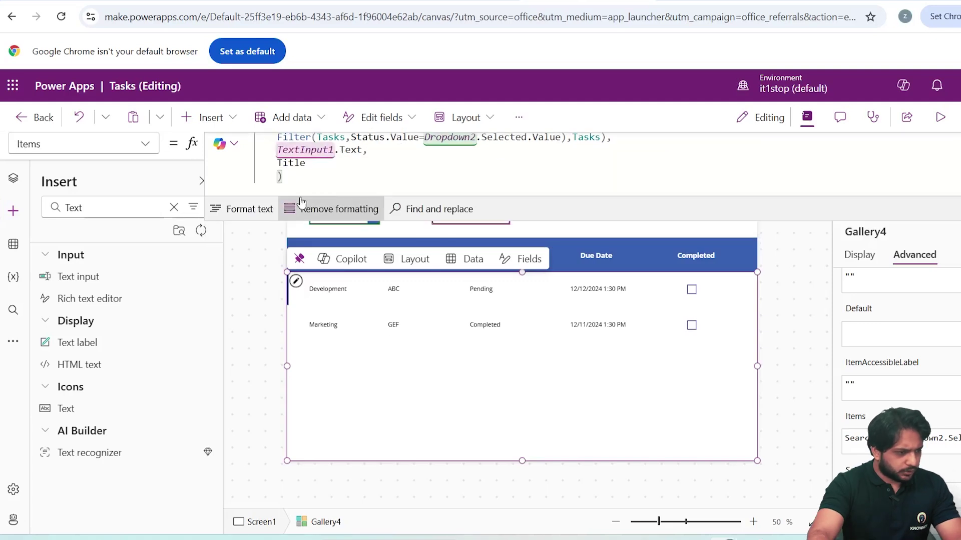
{"action": "left_click", "coordinate": [242, 209]}
{"action": "left_click", "coordinate": [957, 144]}
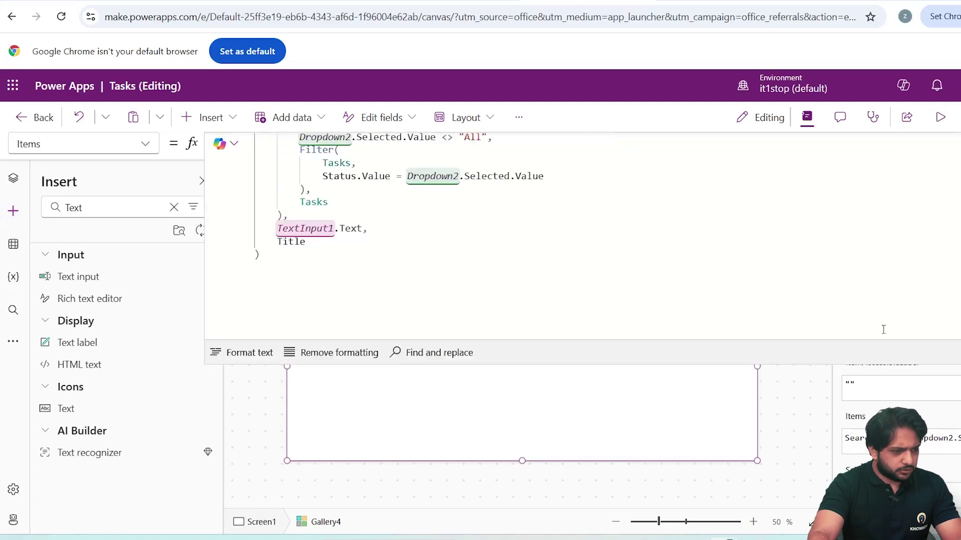
{"action": "scroll", "coordinate": [612, 210], "scroll_direction": "up", "scroll_amount": 1}
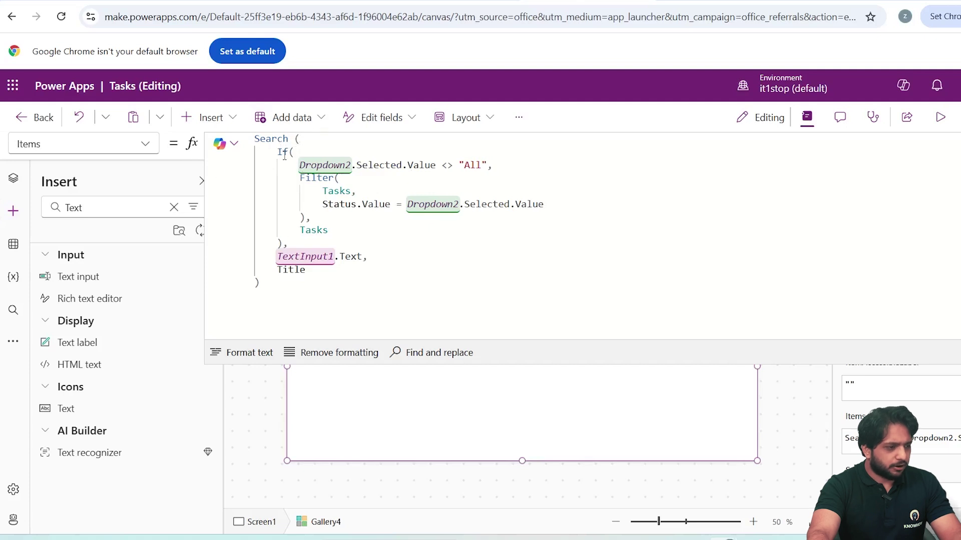
{"action": "left_click", "coordinate": [940, 117]}
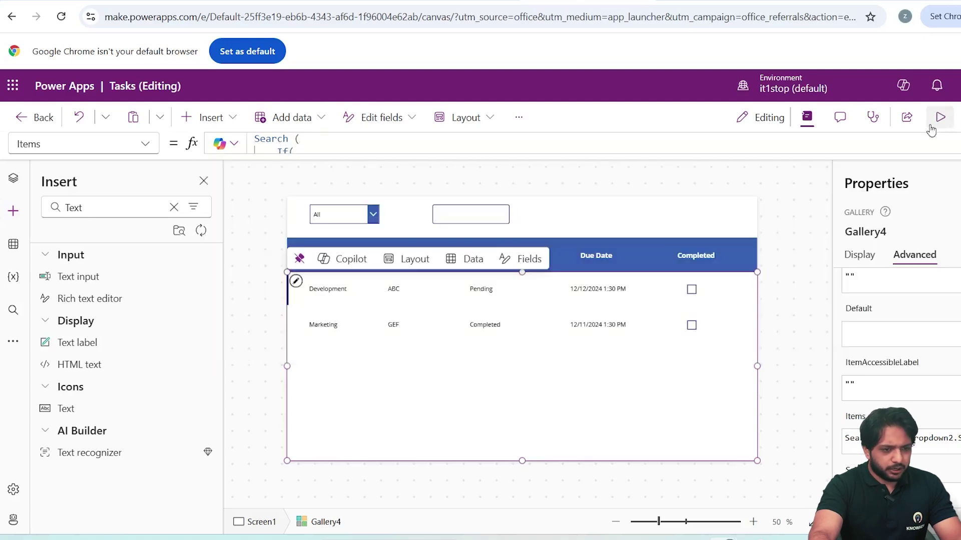
{"action": "left_click", "coordinate": [454, 176]}
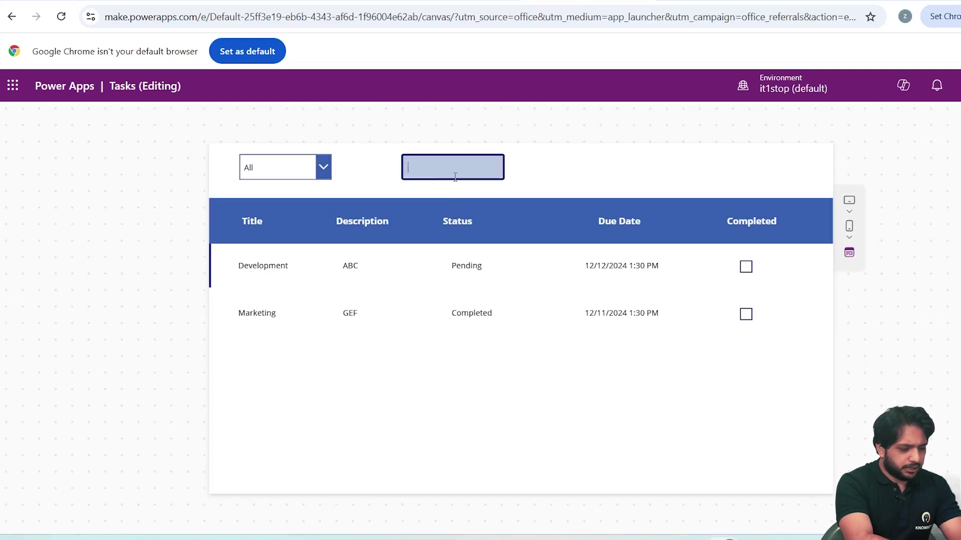
{"action": "type", "text": "market"}
{"action": "double_click", "coordinate": [472, 175]}
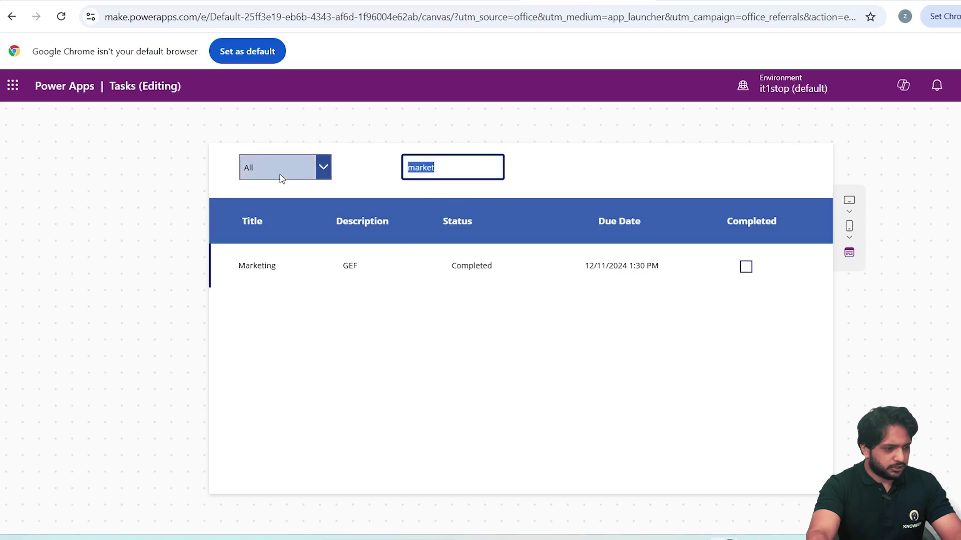
{"action": "key", "text": "BackSpace"}
{"action": "type", "text": "Deve"}
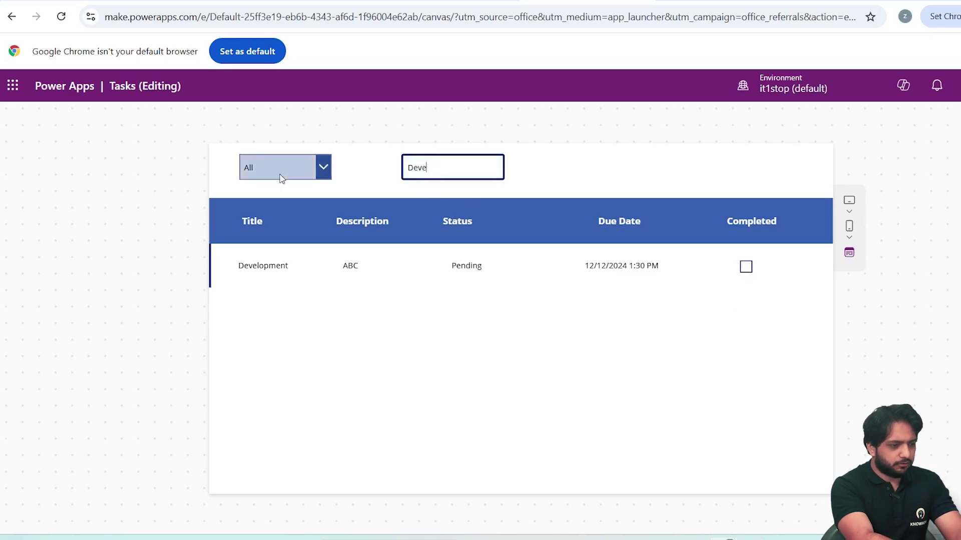
{"action": "key", "text": "Escape"}
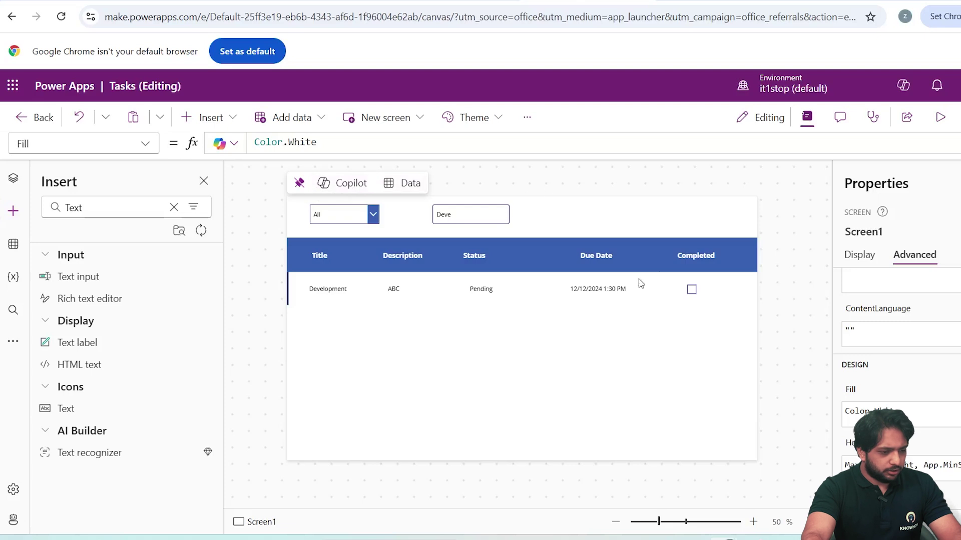
{"action": "left_click", "coordinate": [692, 290]}
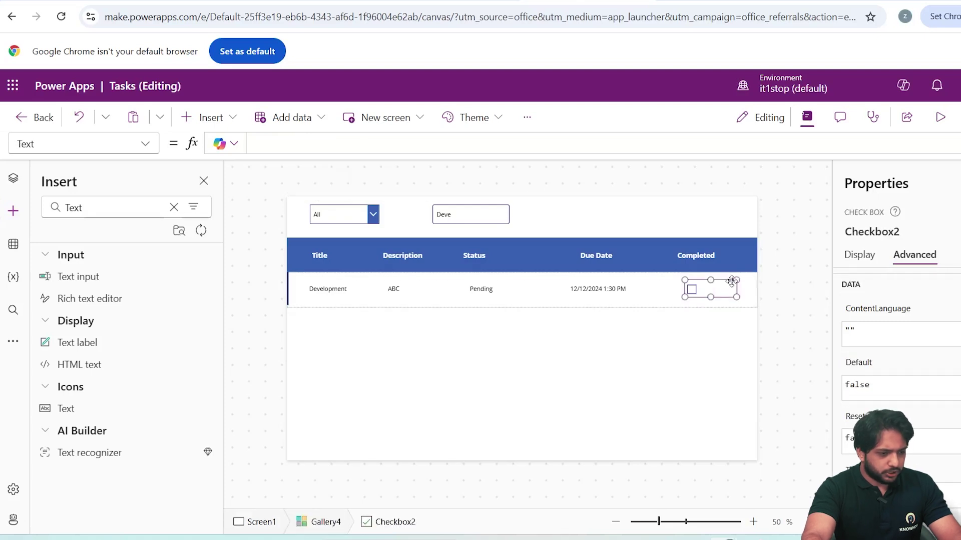
{"action": "left_click", "coordinate": [497, 298]}
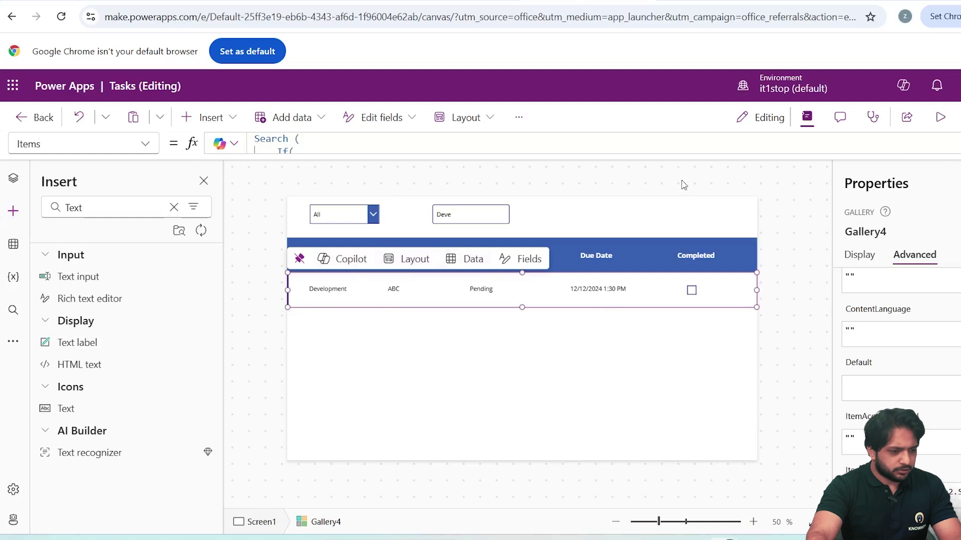
{"action": "left_click", "coordinate": [735, 217]}
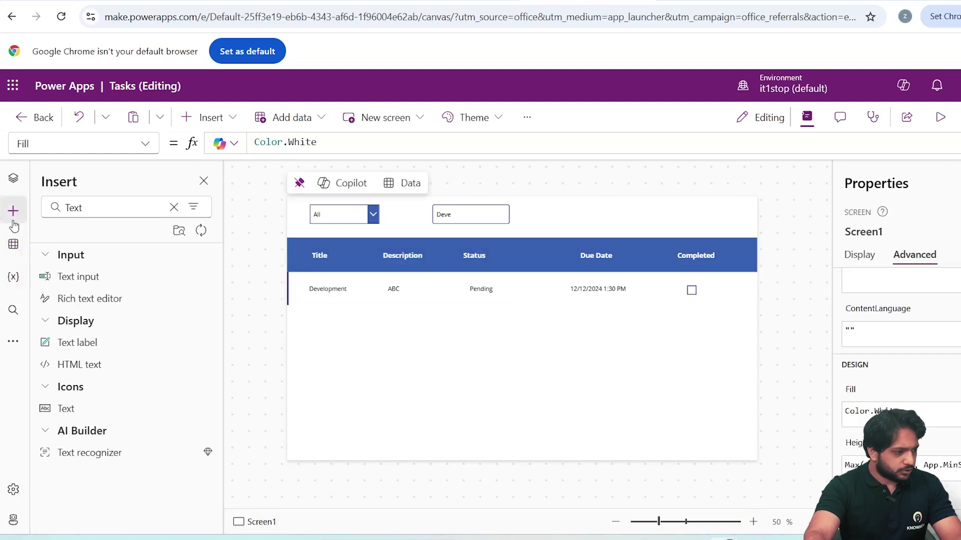
Place a white Add (plus) icon on the gallery header
{"action": "left_click", "coordinate": [173, 207]}
{"action": "left_click", "coordinate": [105, 209]}
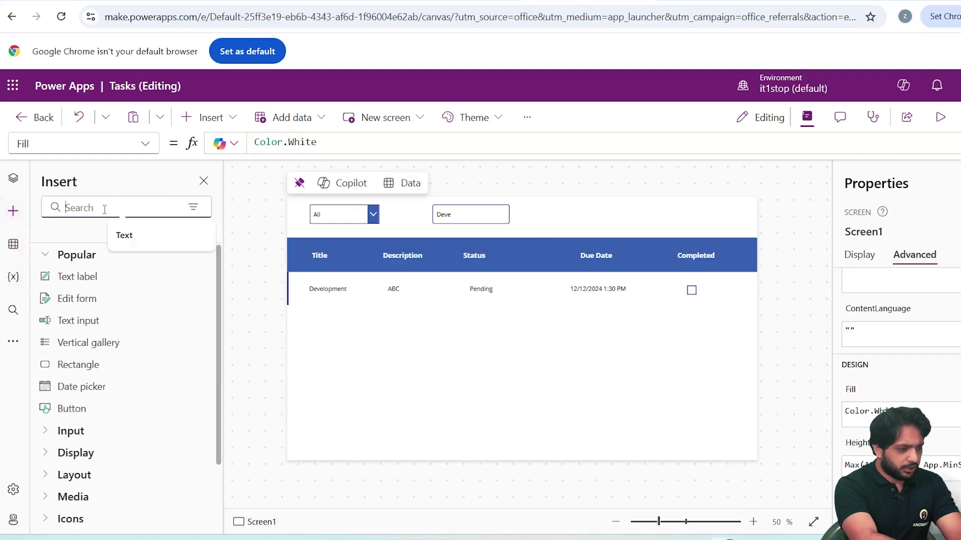
{"action": "type", "text": "add"}
{"action": "left_click_drag", "start_coordinate": [55, 364], "coordinate": [734, 254]}
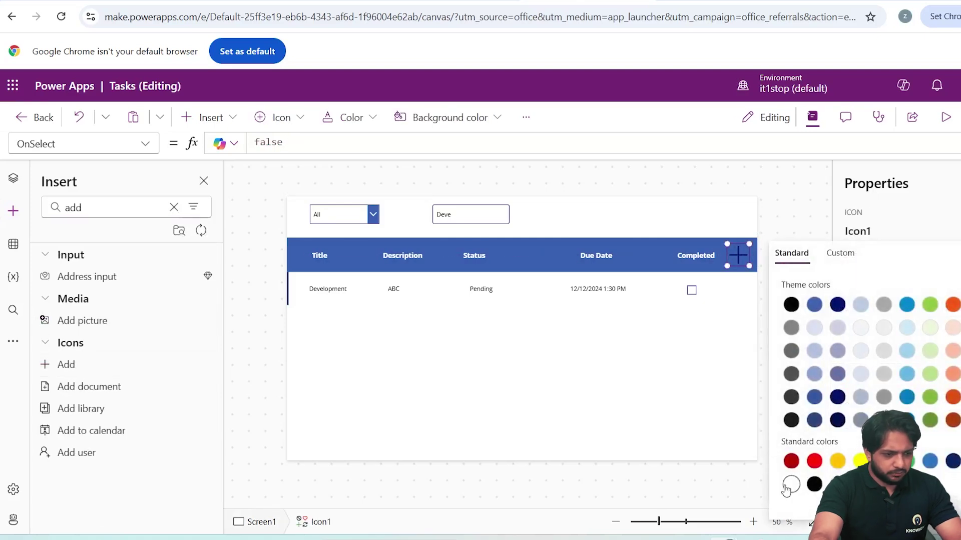
{"action": "left_click", "coordinate": [789, 486]}
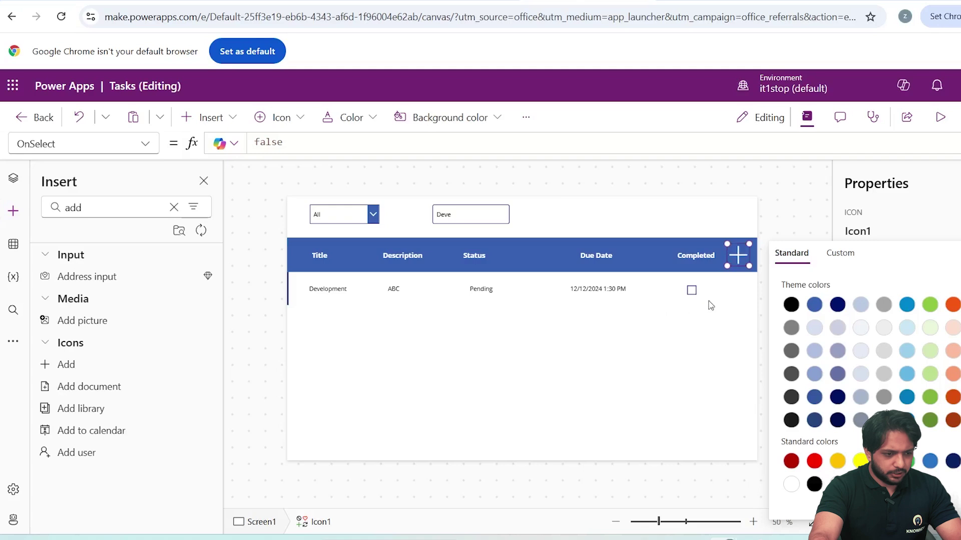
{"action": "left_click", "coordinate": [734, 224]}
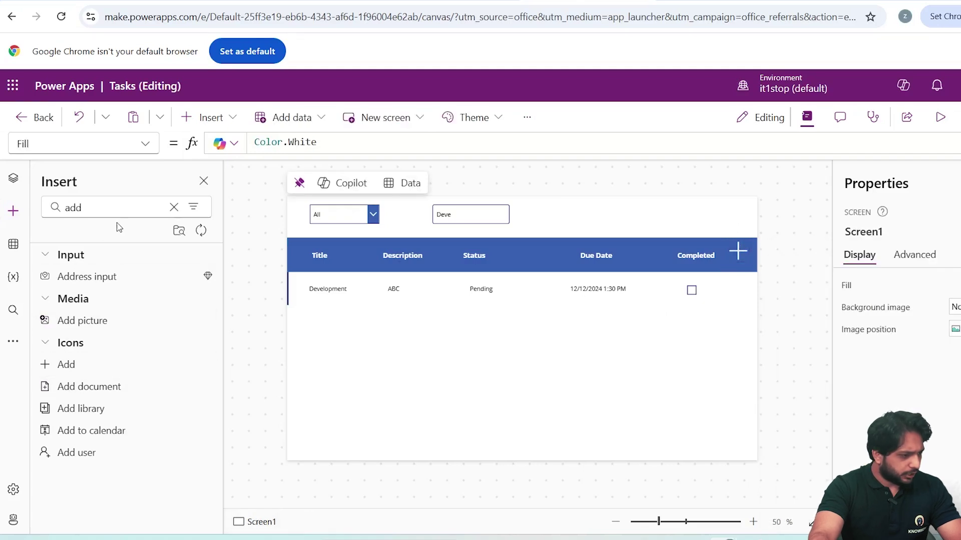
Insert a right-arrow icon into the gallery row beside the checkbox
{"action": "left_click_drag", "start_coordinate": [120, 216], "coordinate": [27, 244]}
{"action": "type", "text": "icon"}
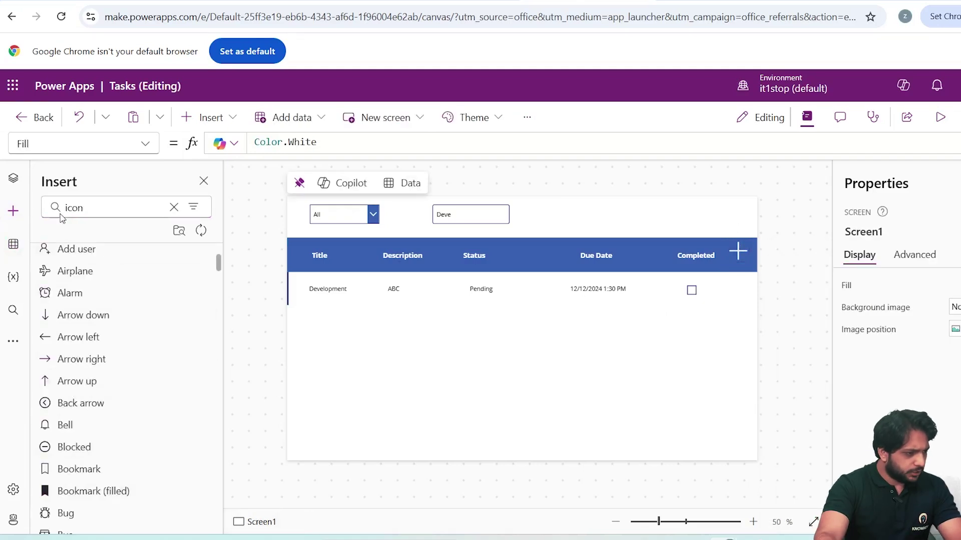
{"action": "key", "text": "BackSpace"}
{"action": "key", "text": "BackSpace"}
{"action": "key", "text": "BackSpace"}
{"action": "key", "text": "BackSpace"}
{"action": "type", "text": "arrow"}
{"action": "left_click", "coordinate": [82, 320]}
{"action": "left_click_drag", "start_coordinate": [314, 220], "coordinate": [740, 287]}
{"action": "left_click", "coordinate": [776, 310]}
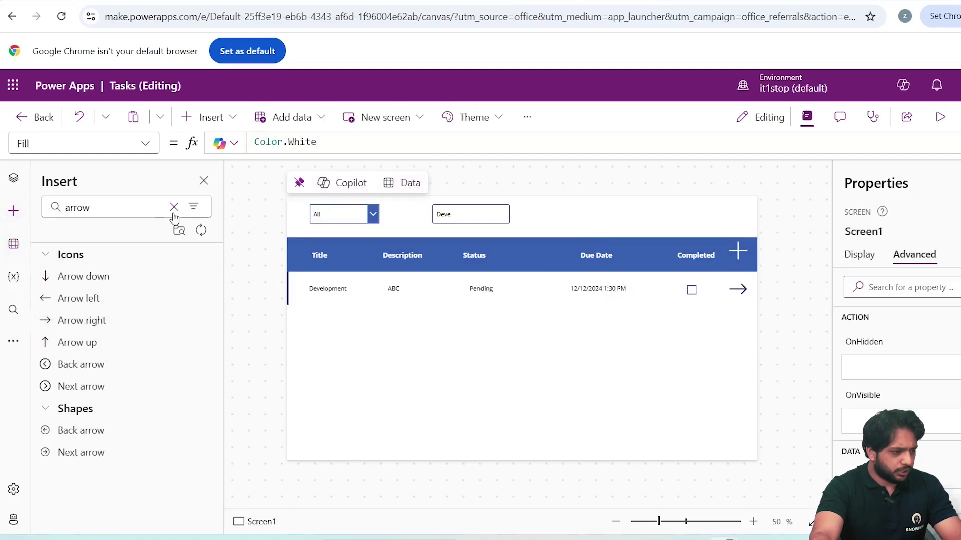
Add a blank new screen from the Tree view
{"action": "left_click", "coordinate": [13, 178]}
{"action": "left_click", "coordinate": [47, 303]}
{"action": "left_click", "coordinate": [50, 254]}
{"action": "left_click", "coordinate": [209, 245]}
Rename the new screen TaskDetails and insert an edit form bound to Tasks
{"action": "left_click", "coordinate": [876, 233]}
{"action": "type", "text": "TaskDetai"}
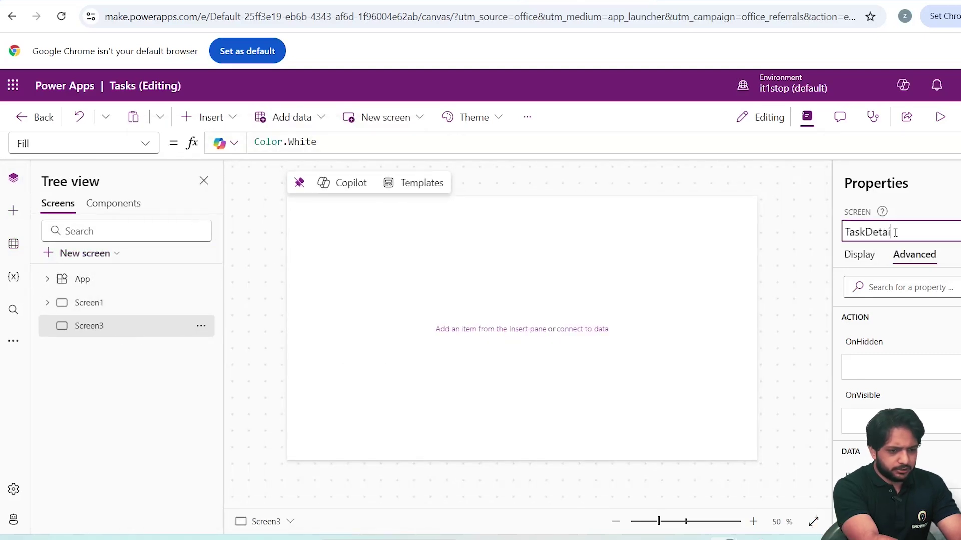
{"action": "type", "text": "ls"}
{"action": "key", "text": "Return"}
{"action": "left_click", "coordinate": [13, 211]}
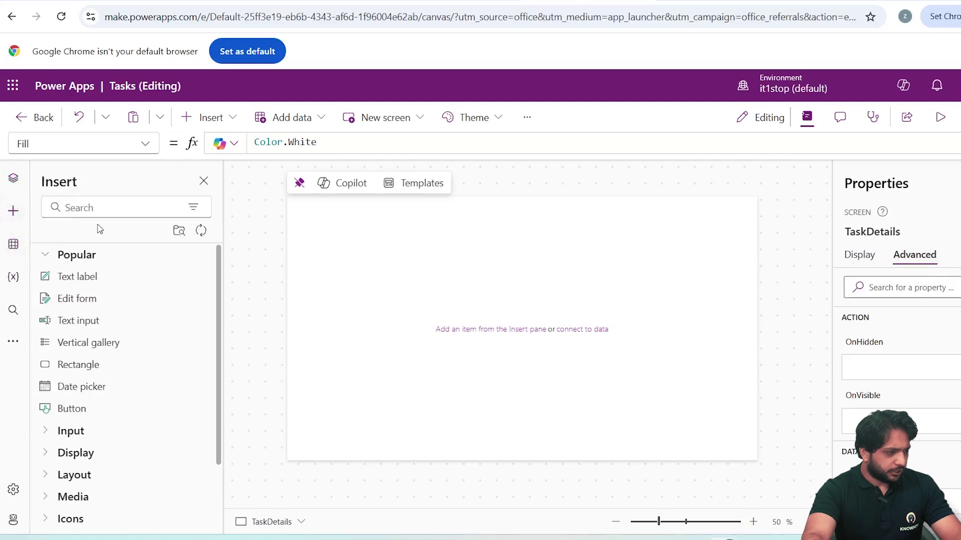
{"action": "left_click", "coordinate": [75, 299]}
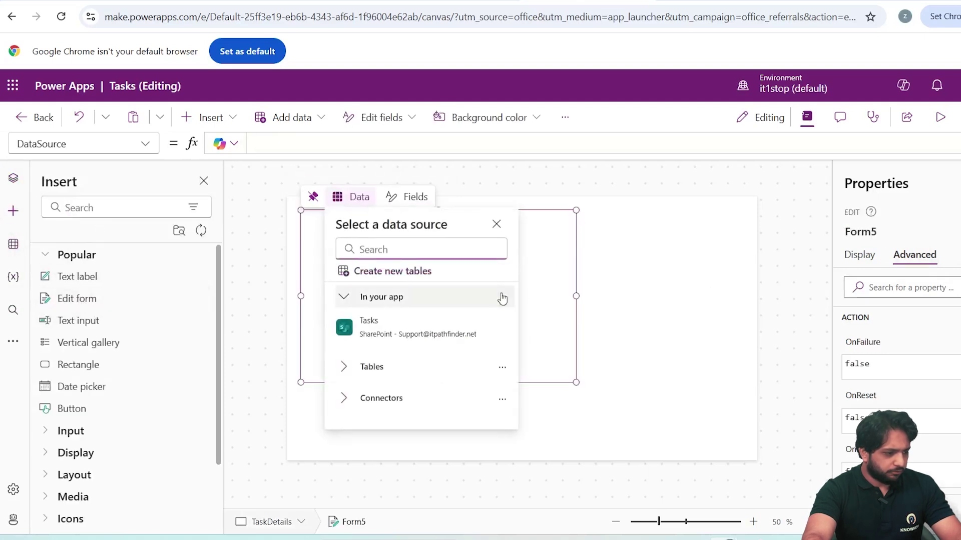
{"action": "left_click", "coordinate": [376, 323]}
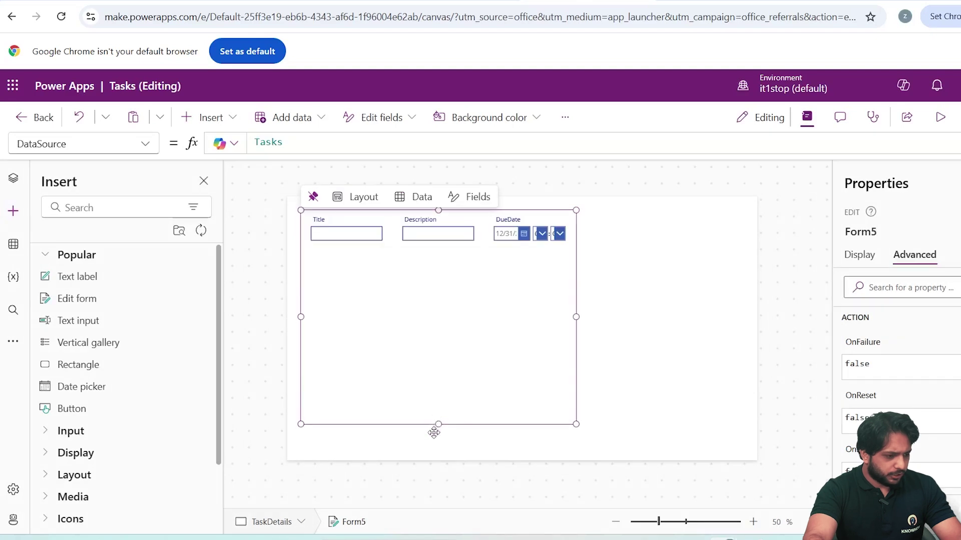
Add the Status field to the form alongside Title, Description and DueDate
{"action": "left_click", "coordinate": [473, 196]}
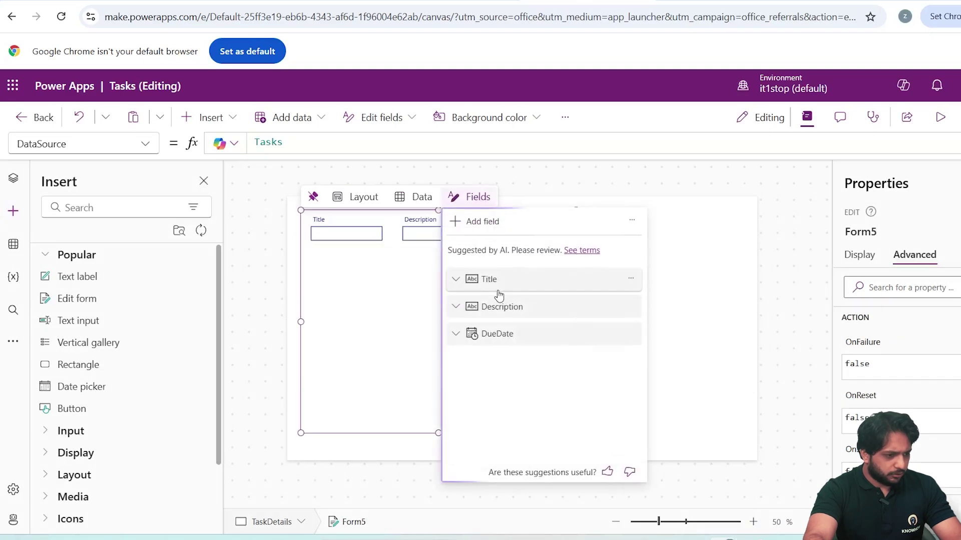
{"action": "left_click", "coordinate": [458, 223]}
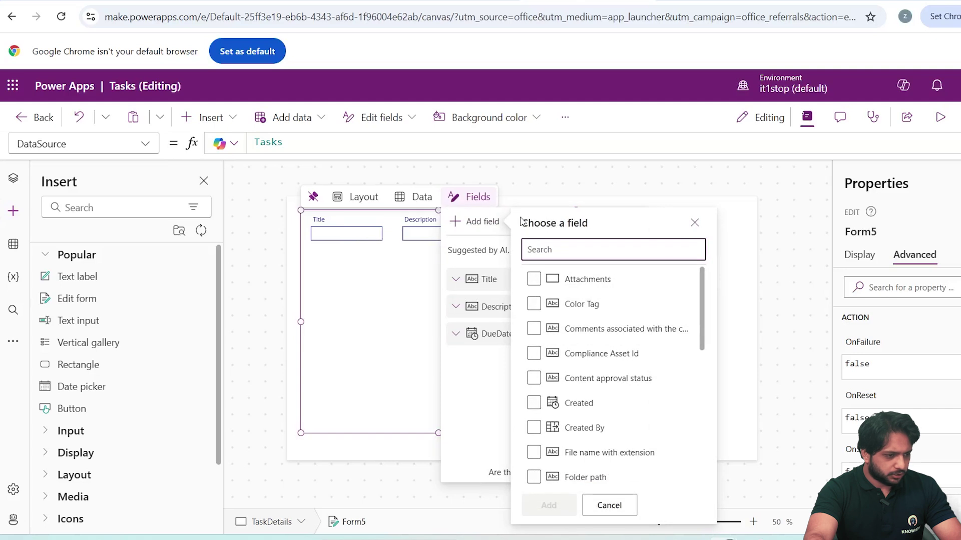
{"action": "scroll", "coordinate": [581, 378], "scroll_direction": "down", "scroll_amount": 4}
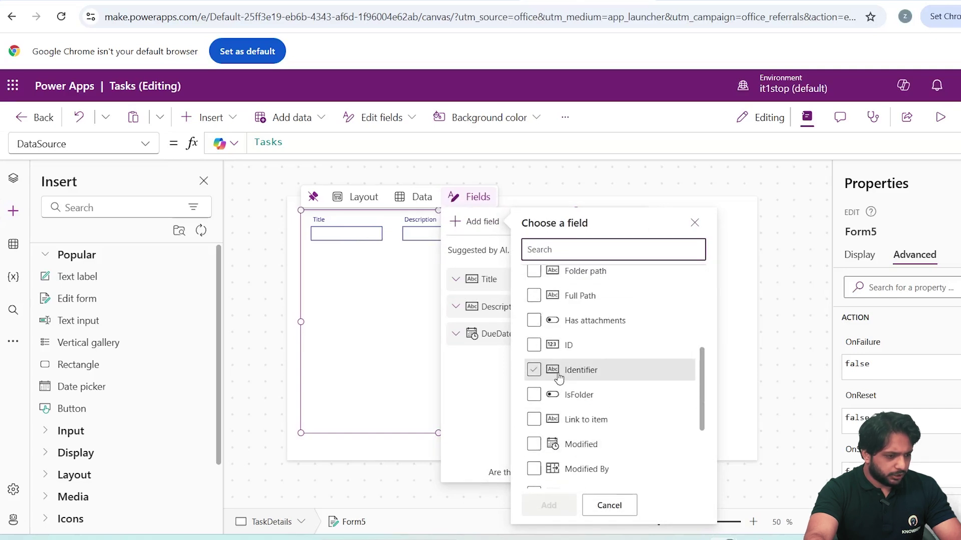
{"action": "left_click", "coordinate": [586, 249]}
{"action": "type", "text": "stat"}
{"action": "left_click", "coordinate": [533, 296]}
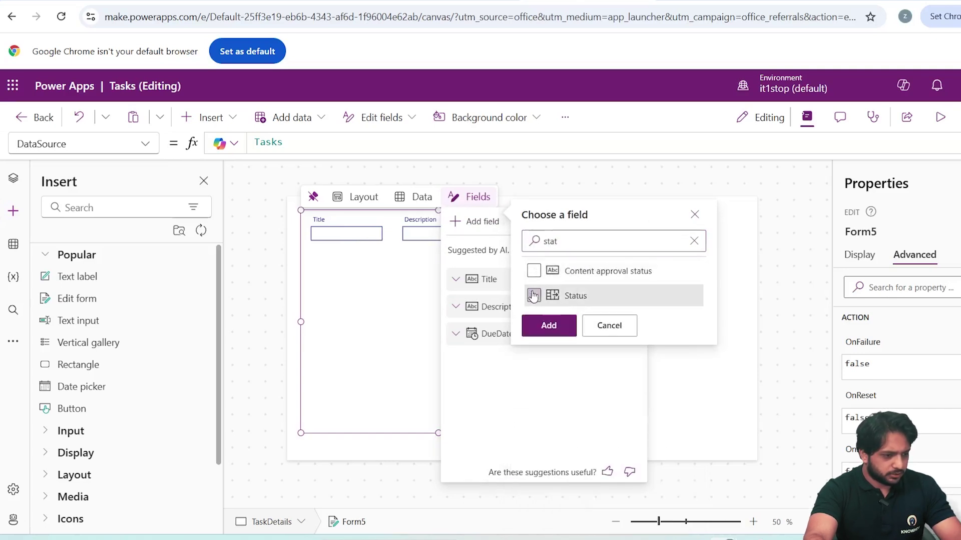
{"action": "left_click", "coordinate": [548, 326]}
{"action": "left_click", "coordinate": [386, 317]}
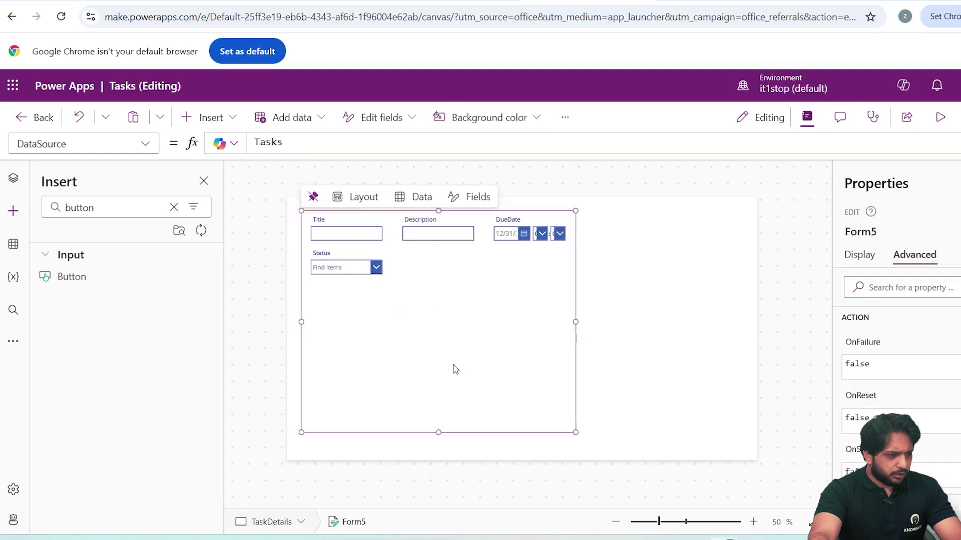
Insert a button below the form and label it Submit
{"action": "left_click", "coordinate": [53, 275]}
{"action": "left_click_drag", "start_coordinate": [330, 221], "coordinate": [439, 362]}
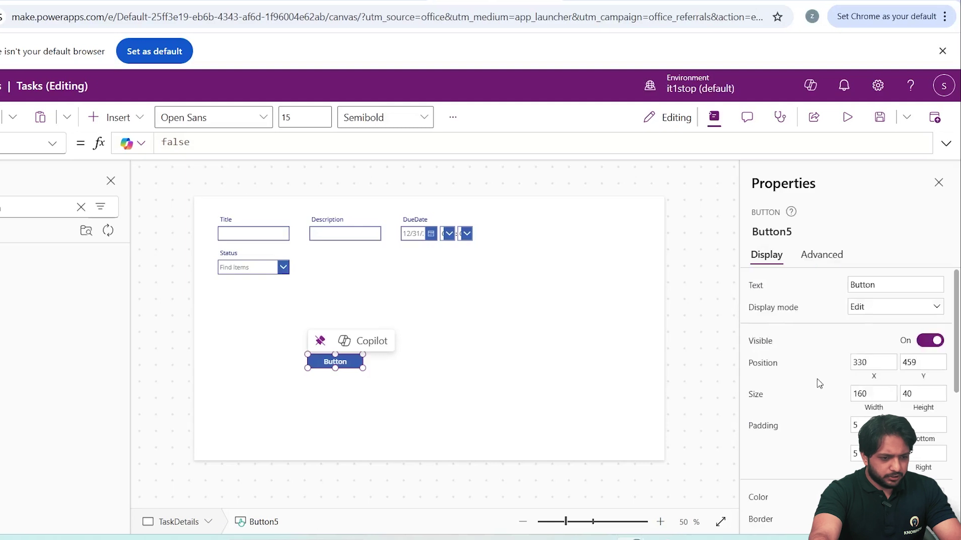
{"action": "double_click", "coordinate": [888, 286]}
{"action": "type", "text": "Subm"}
{"action": "scroll", "coordinate": [858, 396], "scroll_direction": "down", "scroll_amount": 6}
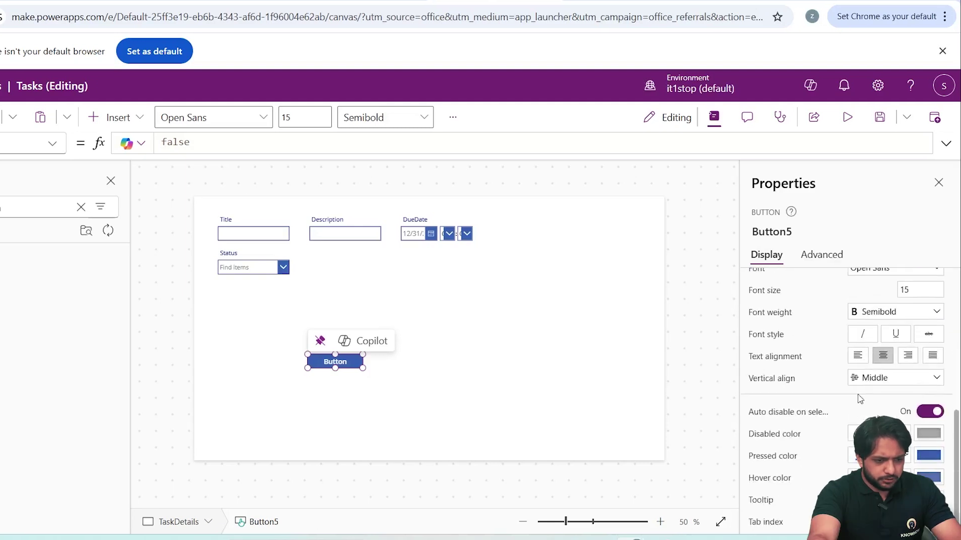
{"action": "scroll", "coordinate": [858, 397], "scroll_direction": "up", "scroll_amount": 3}
Make the Submit button taller and round with border radius 100
{"action": "left_click_drag", "start_coordinate": [335, 368], "coordinate": [336, 399]}
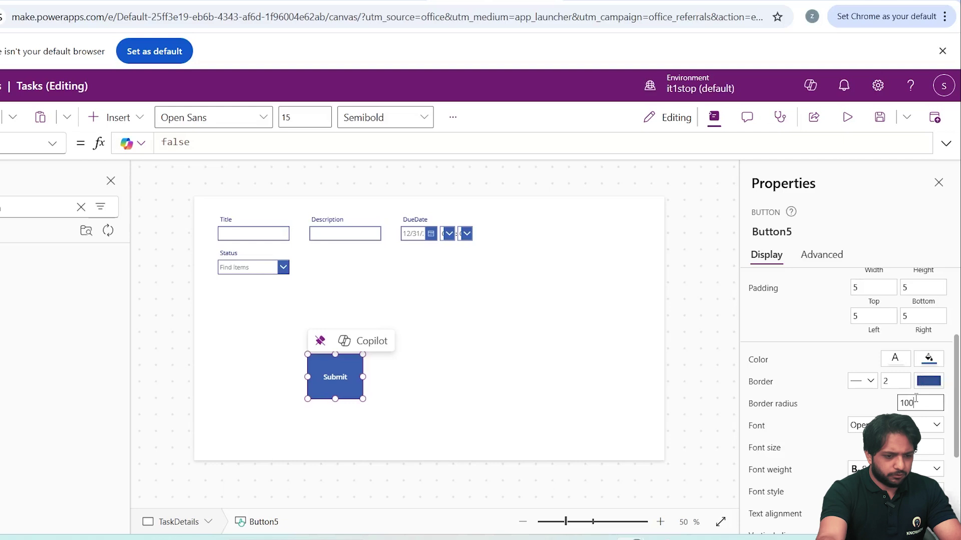
{"action": "left_click", "coordinate": [916, 398]}
{"action": "type", "text": "100"}
{"action": "scroll", "coordinate": [926, 380], "scroll_direction": "up", "scroll_amount": 3}
{"action": "scroll", "coordinate": [929, 387], "scroll_direction": "down", "scroll_amount": 3}
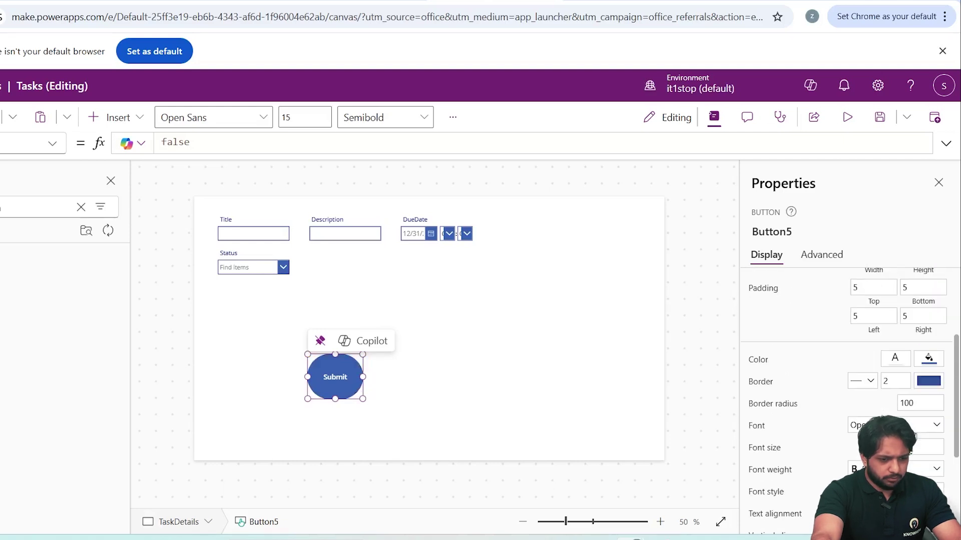
{"action": "scroll", "coordinate": [868, 410], "scroll_direction": "up", "scroll_amount": 3}
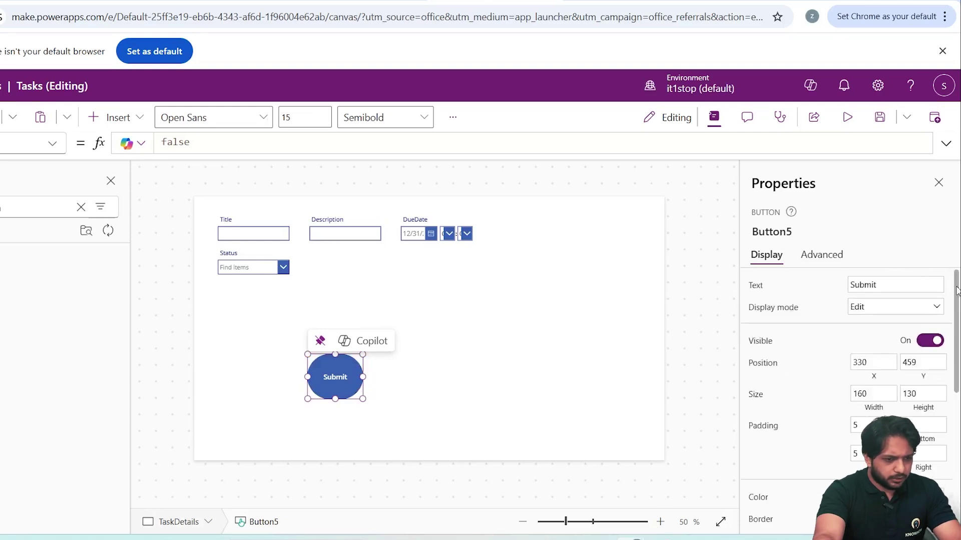
{"action": "left_click", "coordinate": [817, 257]}
{"action": "left_click", "coordinate": [789, 365]}
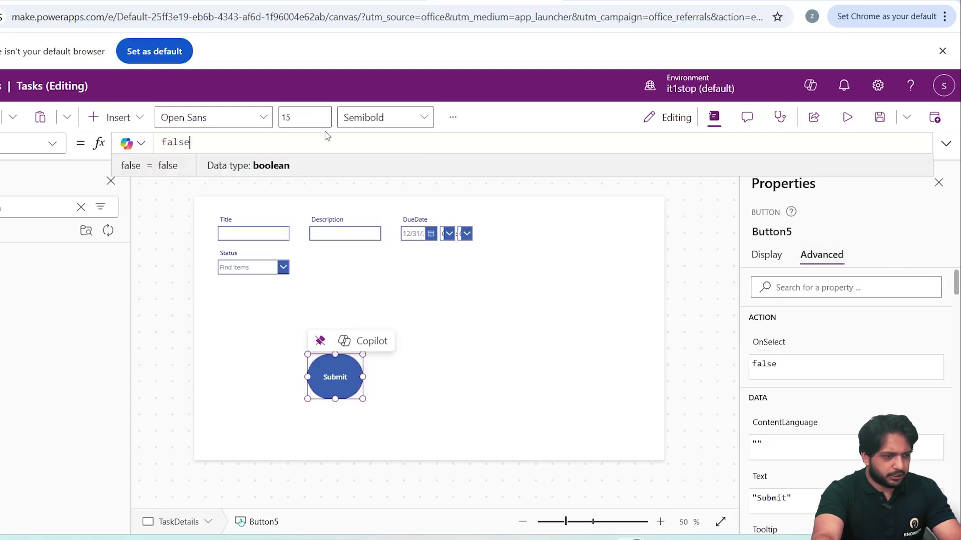
Set the Submit button's OnSelect to SubmitForm(Form5); Navigate(Screen1); and return to Screen1
{"action": "key", "text": "ctrl+a"}
{"action": "type", "text": "Sub"}
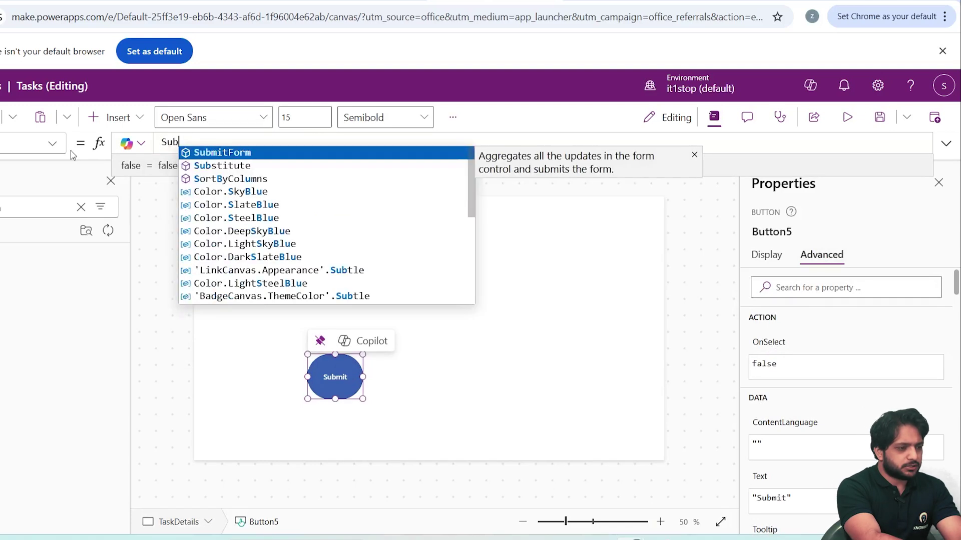
{"action": "key", "text": "Tab"}
{"action": "type", "text": "Form5"}
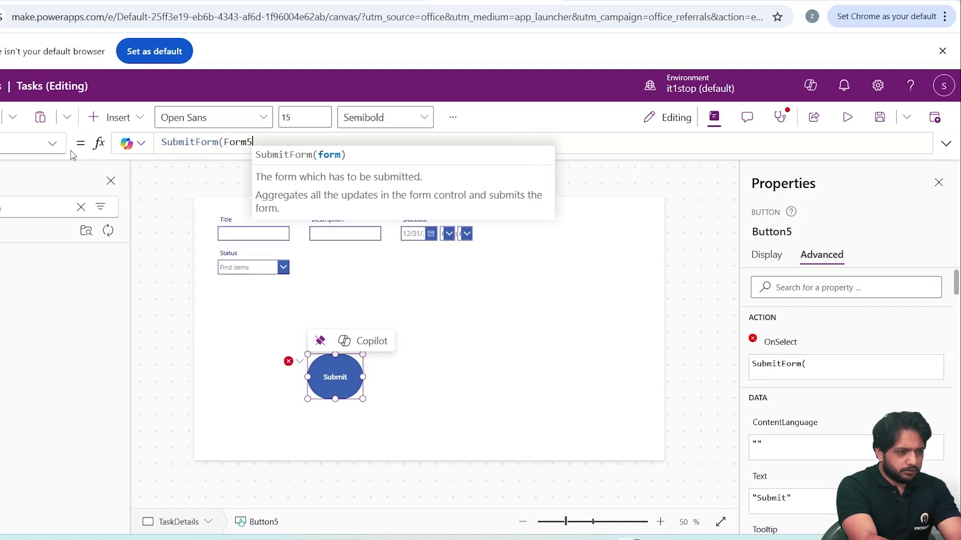
{"action": "type", "text": ")"}
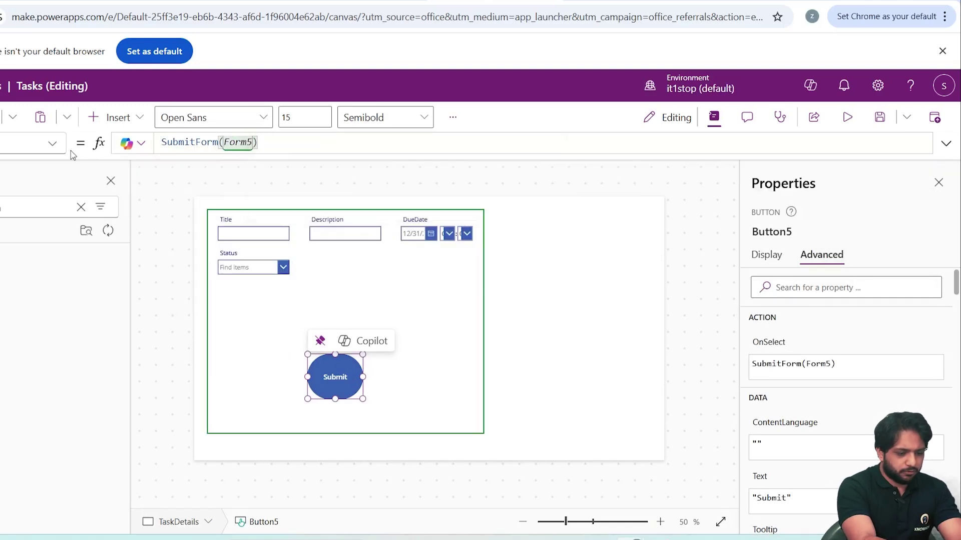
{"action": "type", "text": ";"}
{"action": "key", "text": "shift+Return"}
{"action": "type", "text": "Nav"}
{"action": "key", "text": "Tab"}
{"action": "type", "text": "(Screen1"}
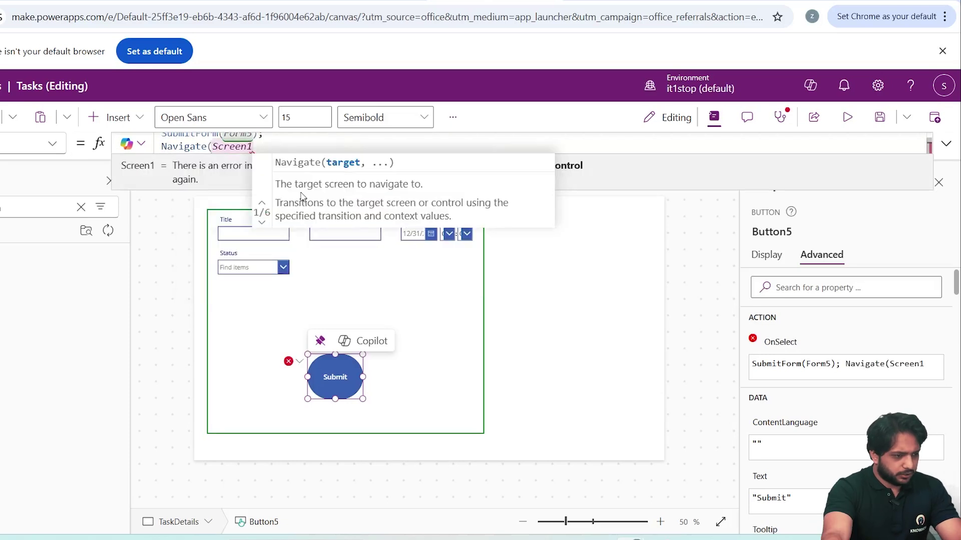
{"action": "type", "text": ");"}
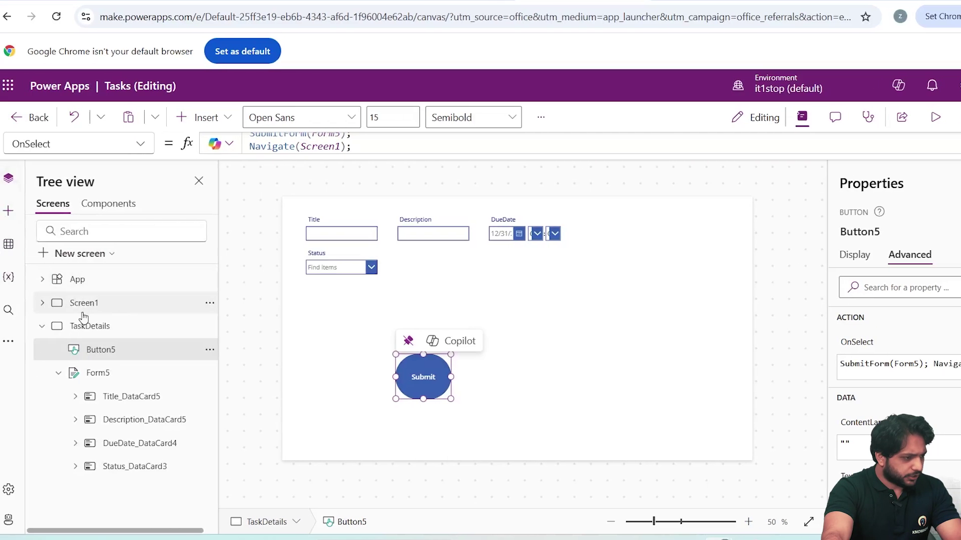
{"action": "left_click", "coordinate": [84, 310]}
{"action": "left_click", "coordinate": [891, 233]}
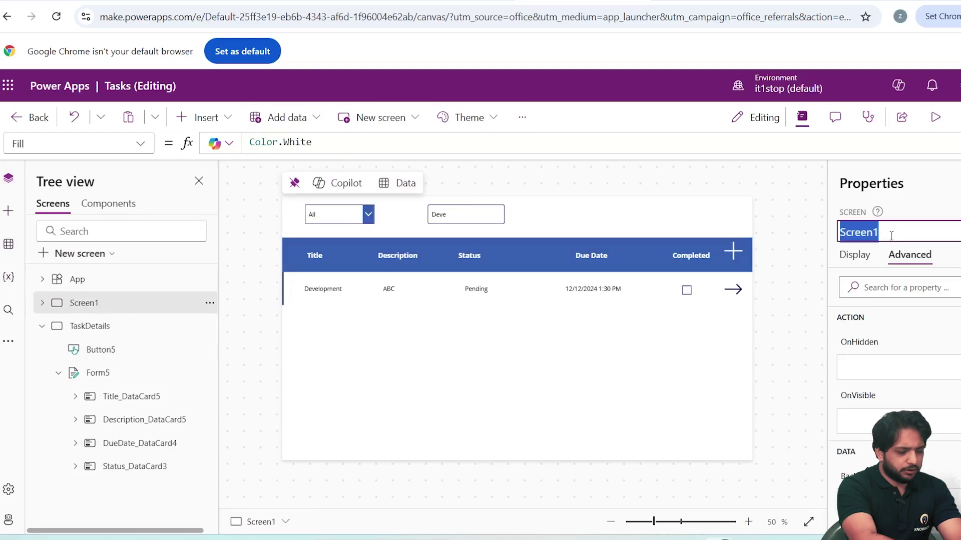
Rename the first screen TaskList and reposition the header plus icon
{"action": "type", "text": "TaskList"}
{"action": "left_click", "coordinate": [465, 214]}
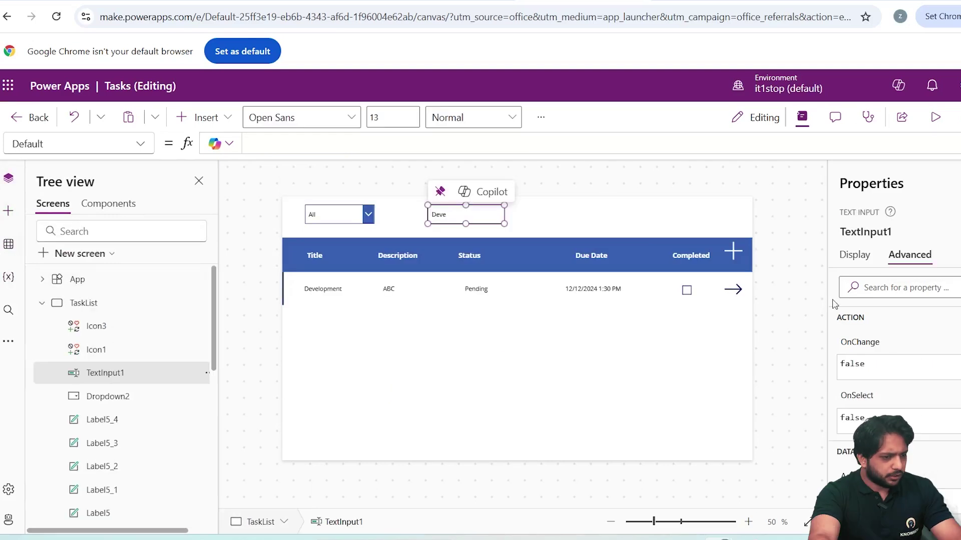
{"action": "left_click", "coordinate": [732, 251]}
{"action": "left_click_drag", "start_coordinate": [729, 259], "coordinate": [736, 252]}
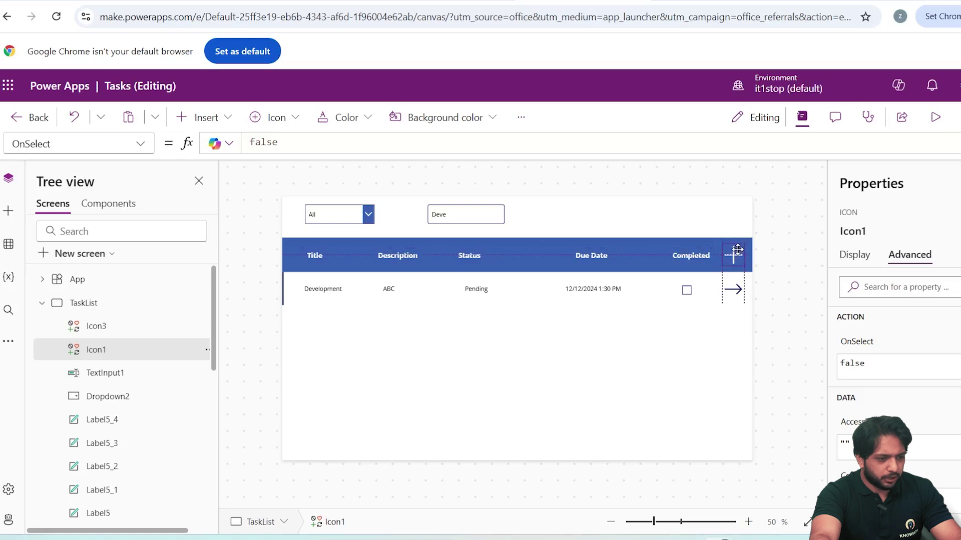
Write the plus icon's Set(varForm,…) OnSelect formula, select the row arrow, and open TaskDetails
{"action": "left_click", "coordinate": [748, 314]}
{"action": "left_click", "coordinate": [732, 255]}
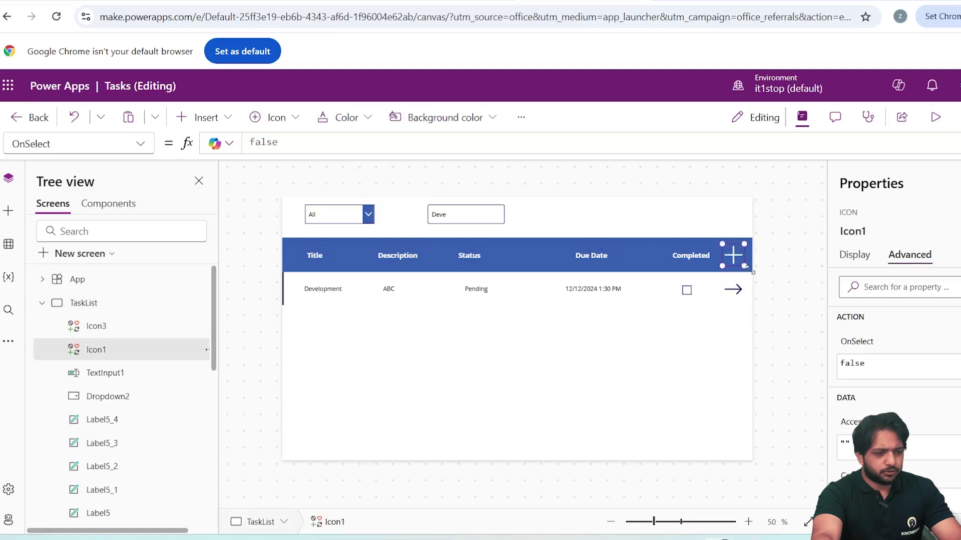
{"action": "left_click", "coordinate": [861, 366]}
{"action": "key", "text": "ctrl+a"}
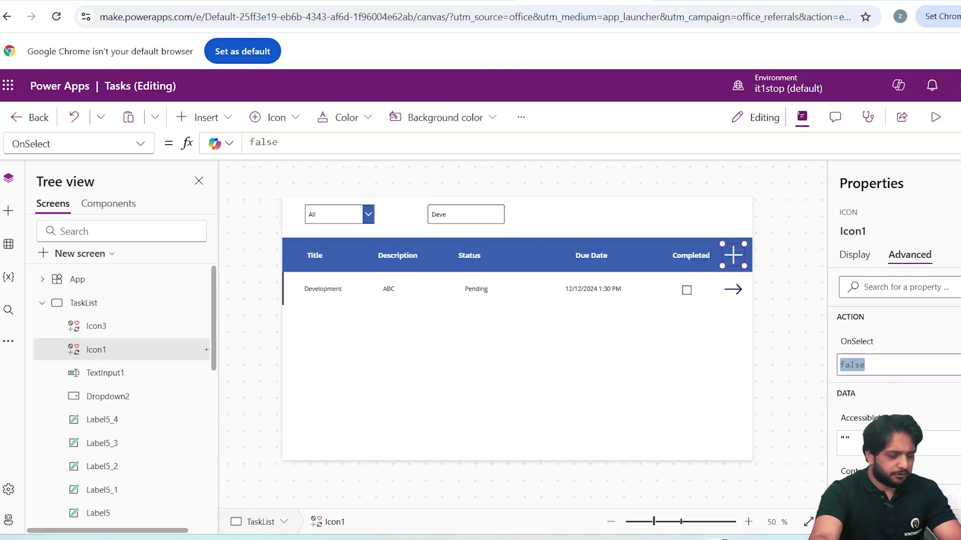
{"action": "type", "text": "Set*"}
{"action": "type", "text": "t(var"}
{"action": "type", "text": "form,\""}
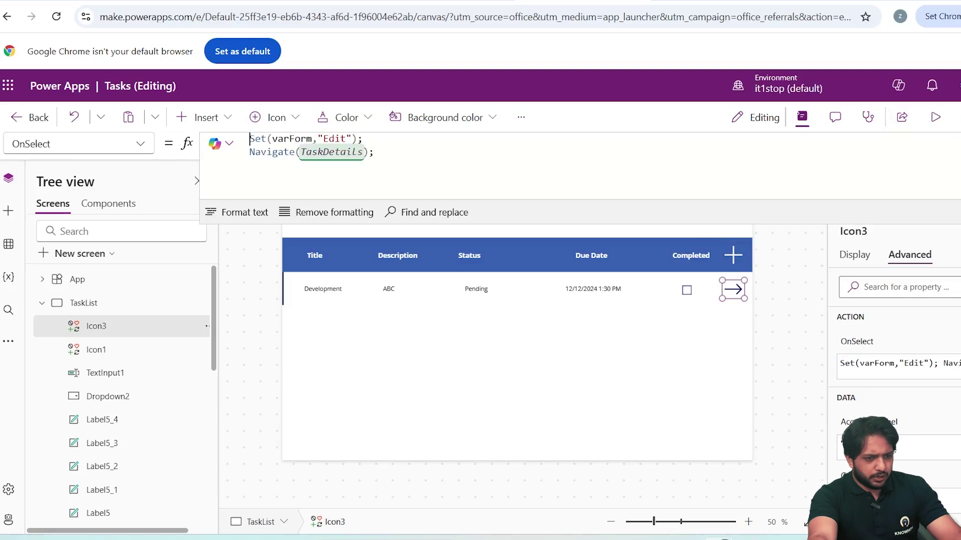
{"action": "left_click", "coordinate": [739, 234]}
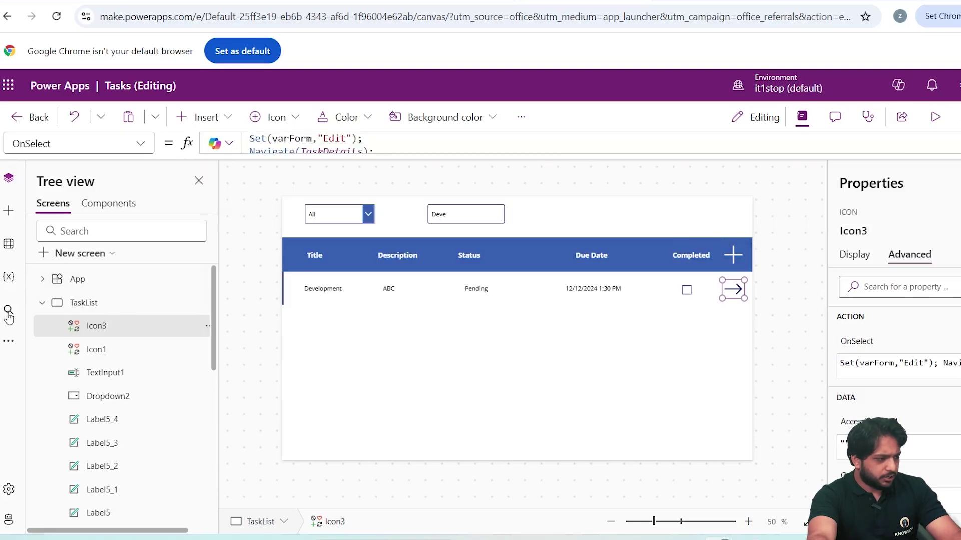
{"action": "left_click", "coordinate": [42, 303]}
{"action": "left_click", "coordinate": [58, 332]}
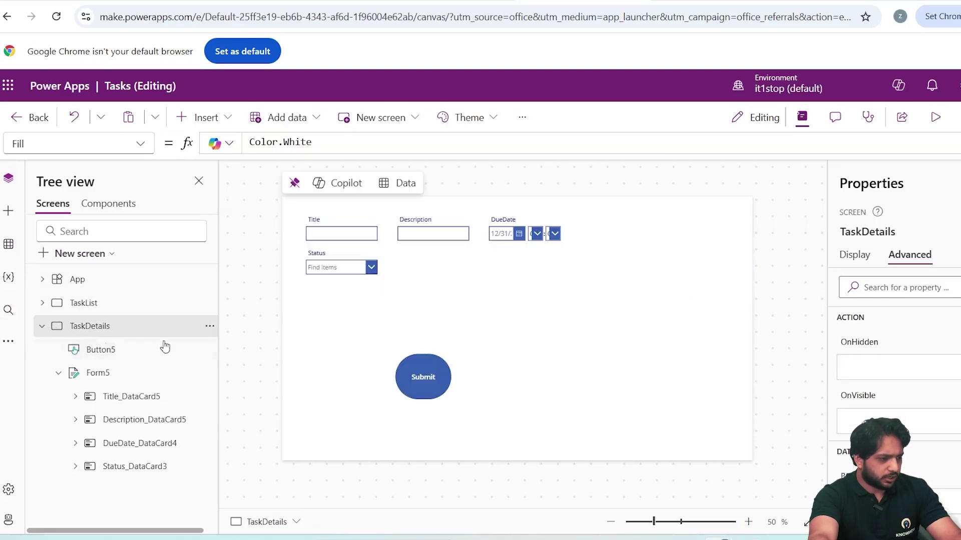
Set Form5's DefaultMode to If(varForm="New",FormMode.New,varForm="Edit",FormMode.Edit)
{"action": "left_click", "coordinate": [459, 306]}
{"action": "scroll", "coordinate": [863, 388], "scroll_direction": "down", "scroll_amount": 3}
{"action": "left_click", "coordinate": [908, 386]}
{"action": "left_click_drag", "start_coordinate": [908, 387], "coordinate": [814, 390]}
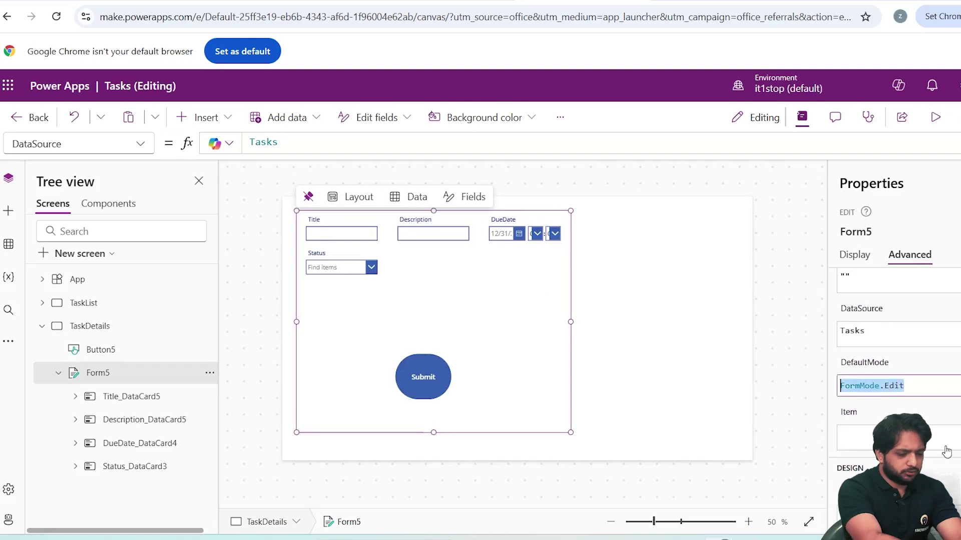
{"action": "type", "text": "if var"}
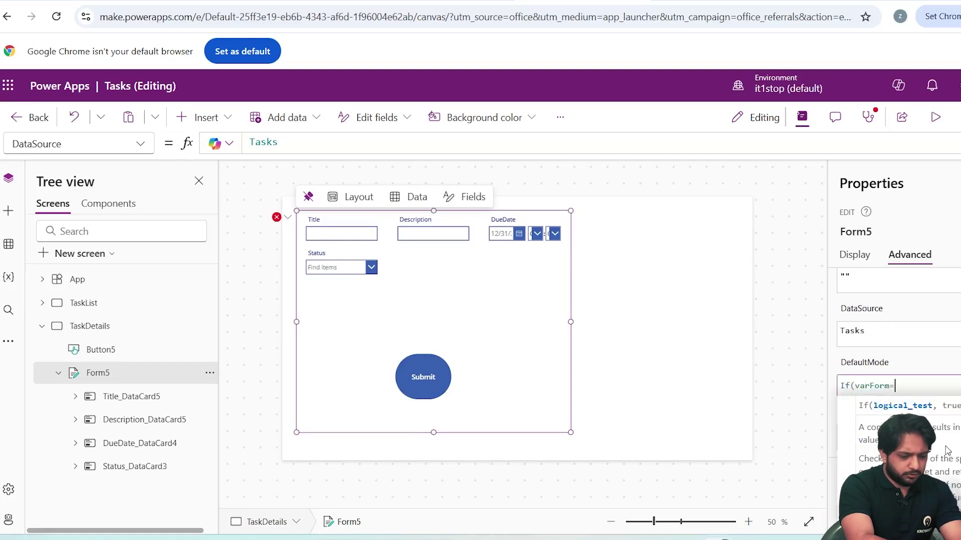
{"action": "type", "text": "=\"\""}
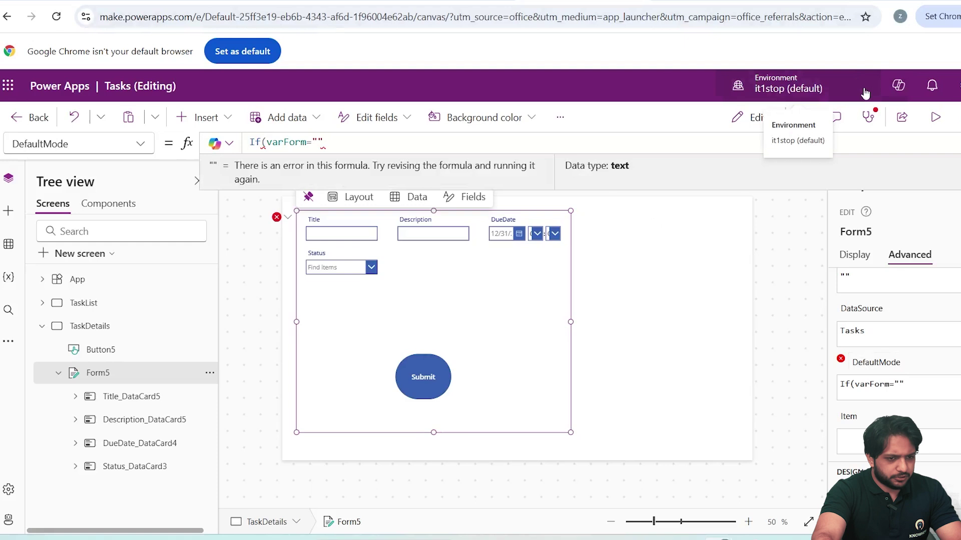
{"action": "left_click", "coordinate": [320, 140]}
{"action": "type", "text": "New\",Fo"}
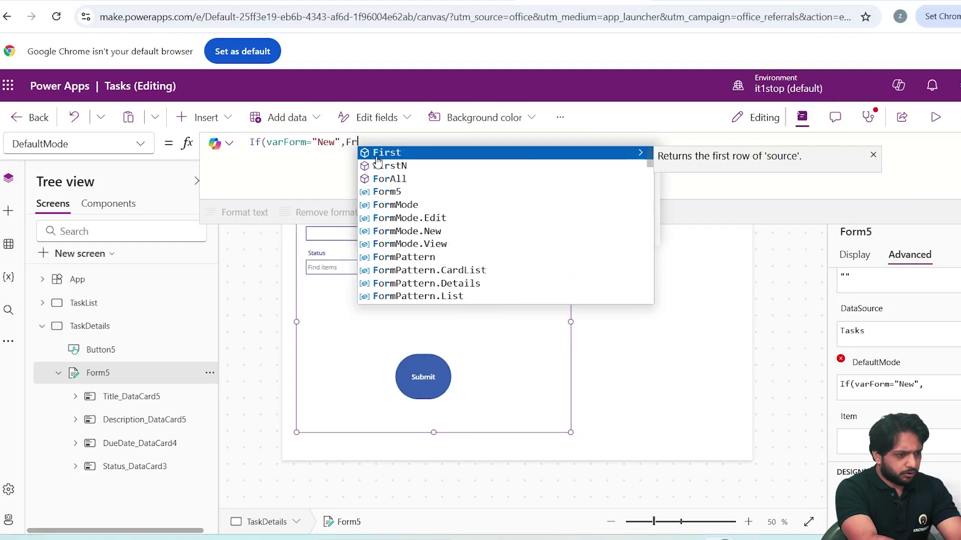
{"action": "type", "text": "rmMode.New,"}
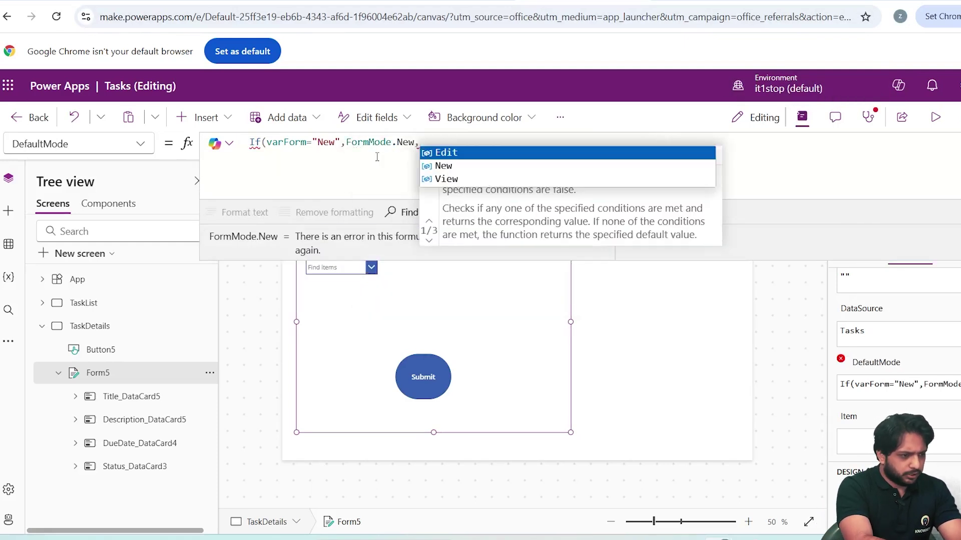
{"action": "type", "text": "varForm="}
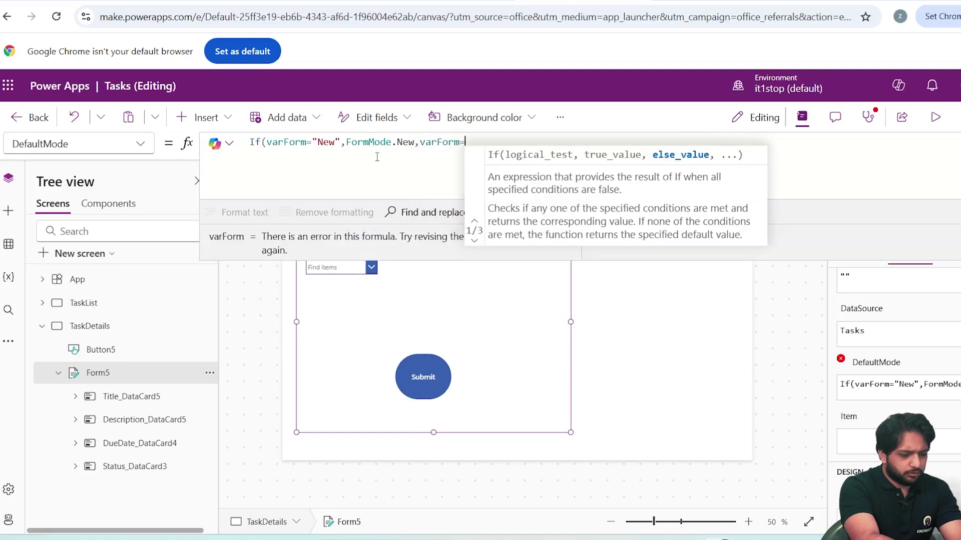
{"action": "type", "text": "\"Edit\","}
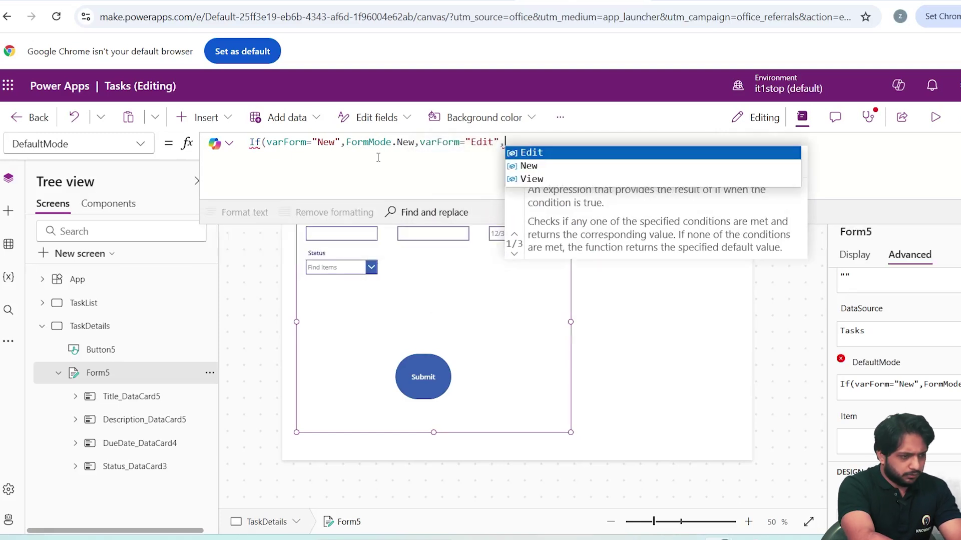
{"action": "type", "text": "FormMode.Edit"}
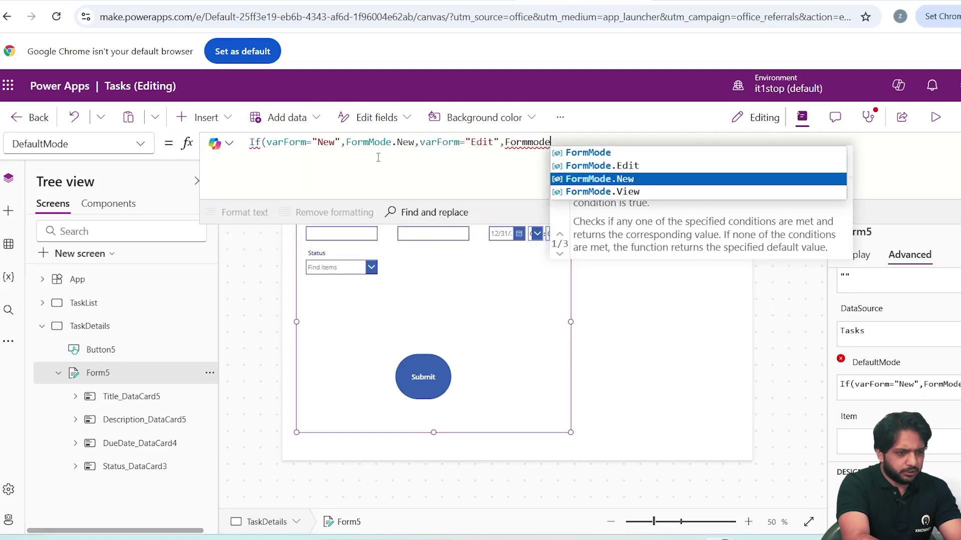
{"action": "type", "text": ")"}
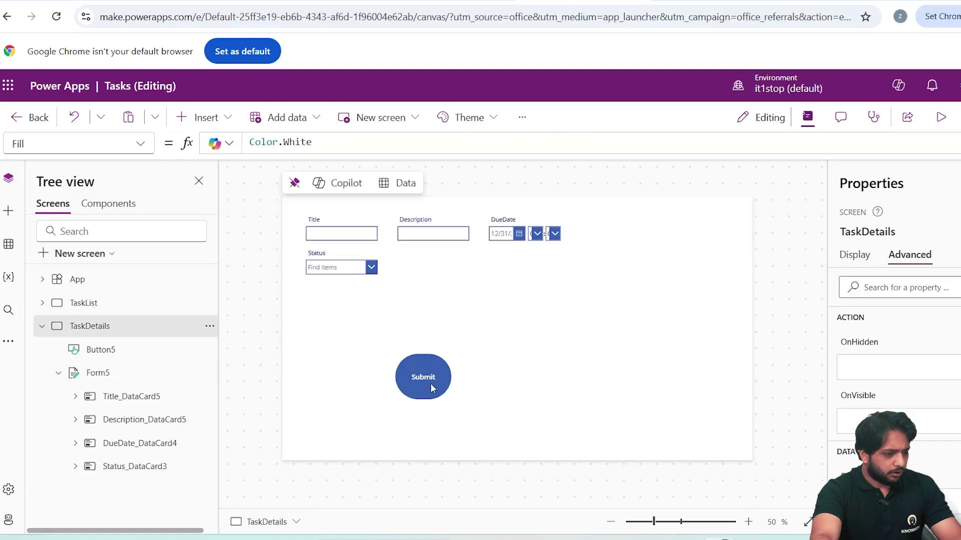
{"action": "left_click", "coordinate": [471, 290]}
{"action": "scroll", "coordinate": [854, 323], "scroll_direction": "down", "scroll_amount": 5}
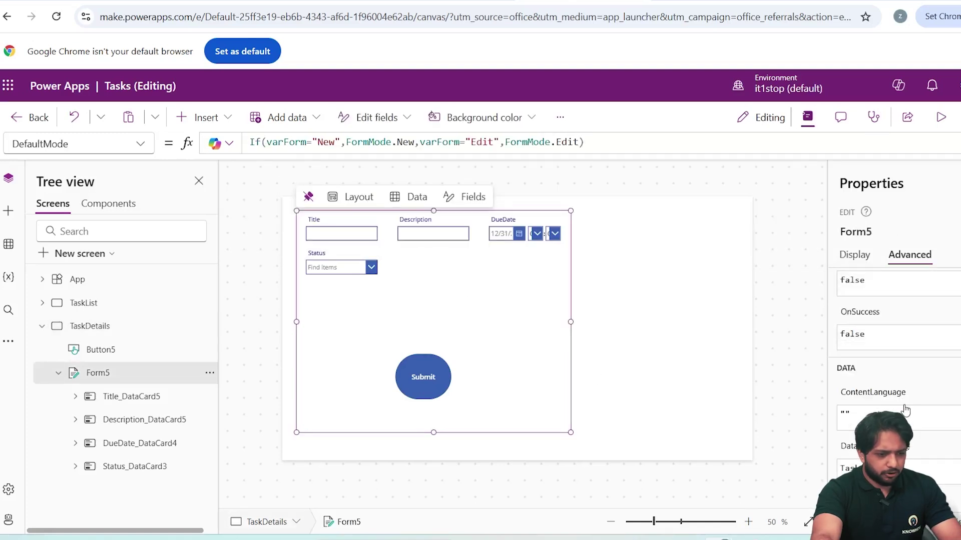
Set Form5's OnSuccess to Notify("Task Saved Successfully",NotificationType.Success,1000)
{"action": "scroll", "coordinate": [873, 353], "scroll_direction": "up", "scroll_amount": 3}
{"action": "left_click", "coordinate": [872, 343]}
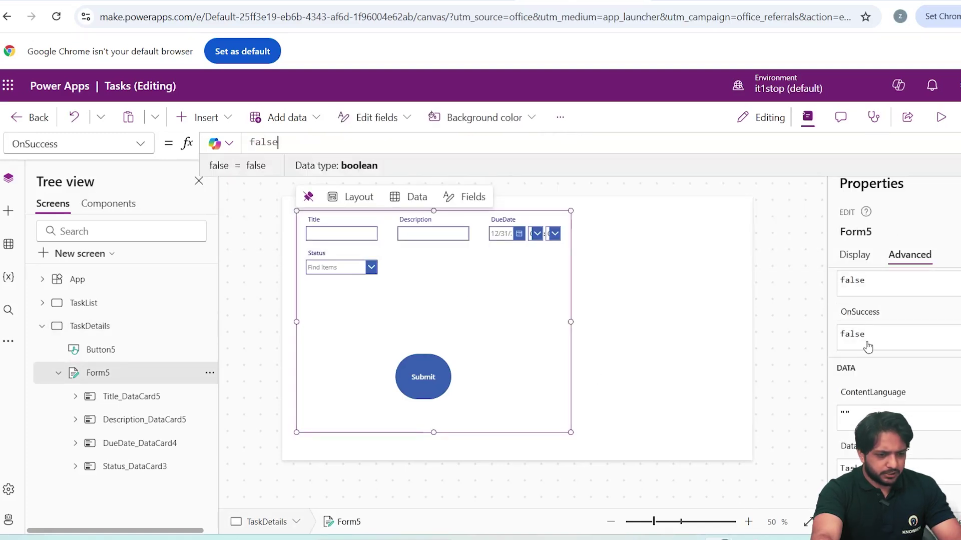
{"action": "key", "text": "ctrl+a"}
{"action": "type", "text": "Notify("}
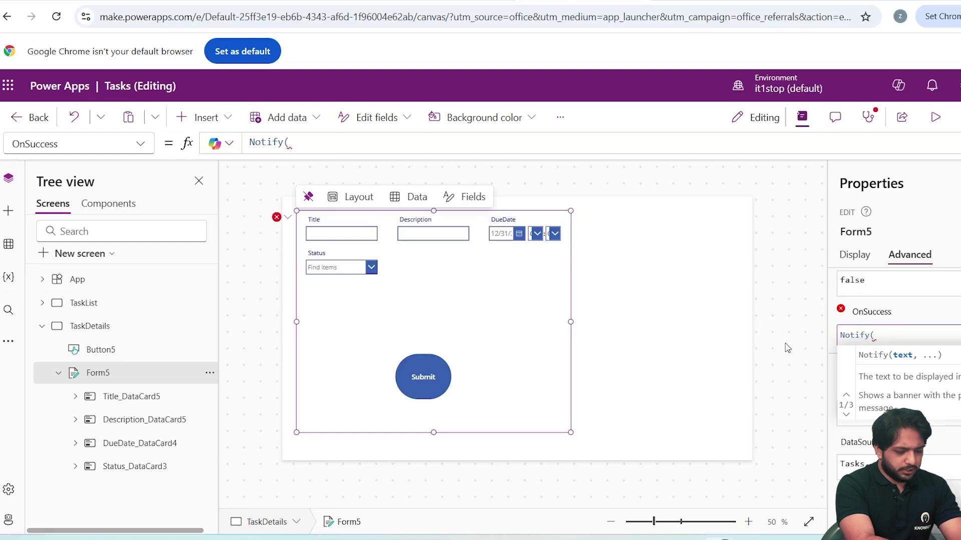
{"action": "type", "text": "\"Data Sav"}
{"action": "type", "text": "ed"}
{"action": "key", "text": "BackSpace"}
{"action": "key", "text": "BackSpace"}
{"action": "key", "text": "BackSpace"}
{"action": "key", "text": "BackSpace"}
{"action": "key", "text": "BackSpace"}
{"action": "key", "text": "BackSpace"}
{"action": "key", "text": "BackSpace"}
{"action": "key", "text": "BackSpace"}
{"action": "key", "text": "BackSpace"}
{"action": "key", "text": "BackSpace"}
{"action": "type", "text": "Task Saved Successfully\","}
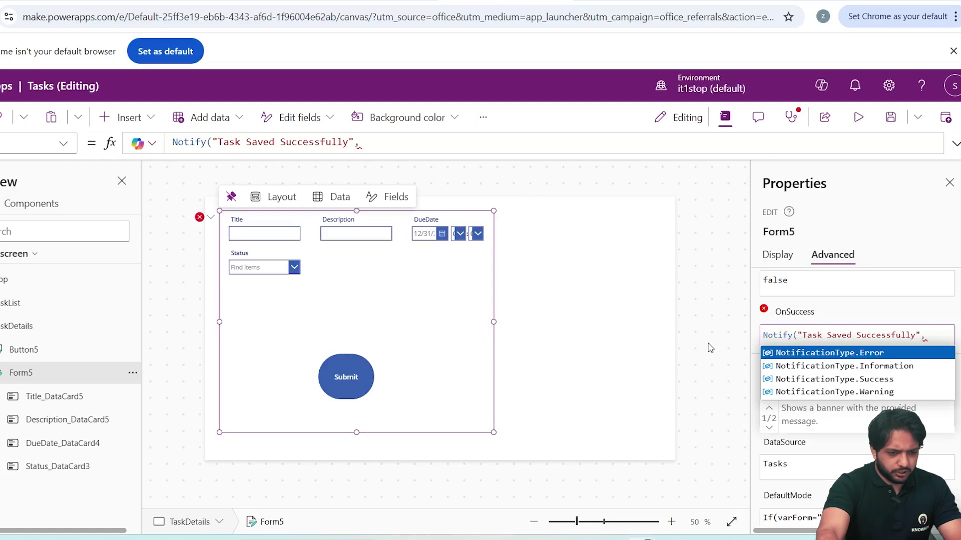
{"action": "left_click", "coordinate": [801, 380]}
{"action": "type", "text": ",1000)"}
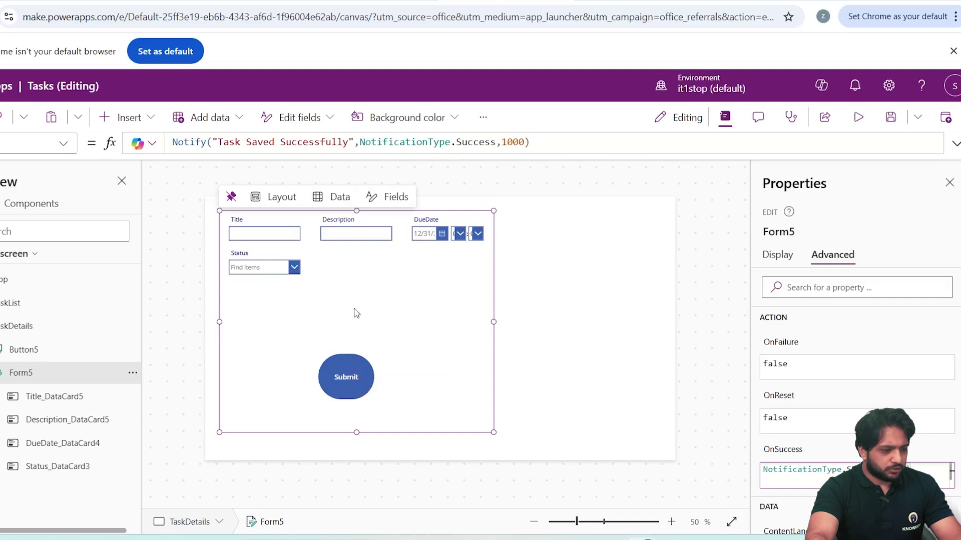
Check the Submit button's submit formula and lower the form's top edge
{"action": "left_click", "coordinate": [346, 359]}
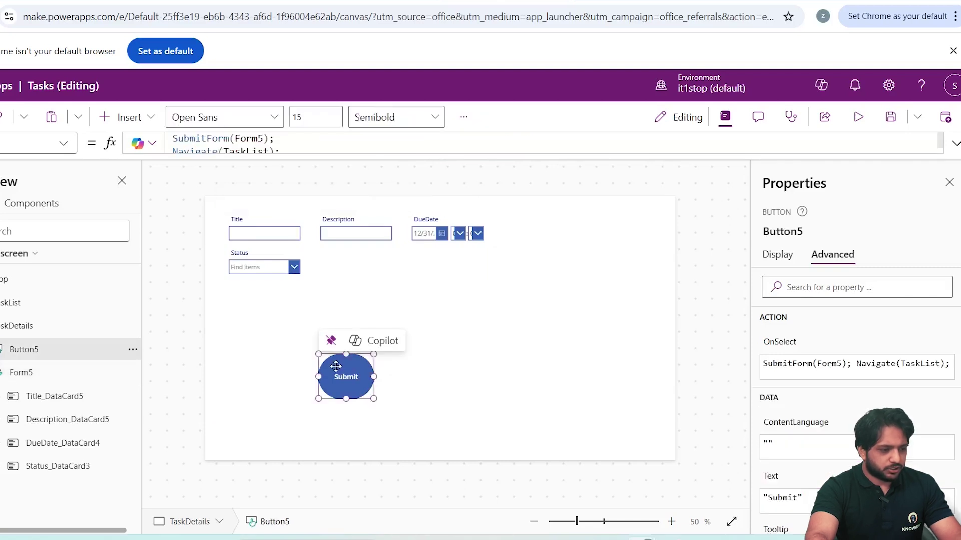
{"action": "left_click", "coordinate": [858, 374]}
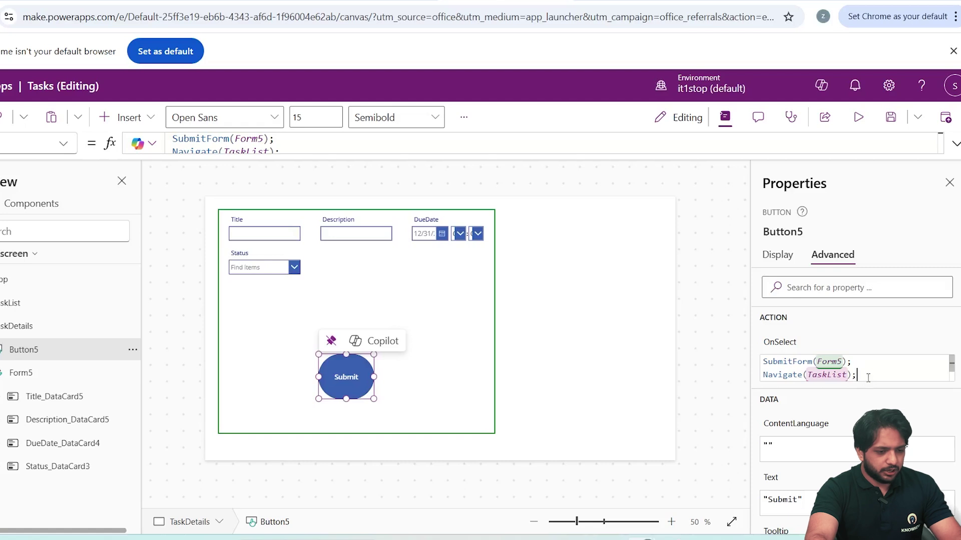
{"action": "left_click", "coordinate": [407, 321]}
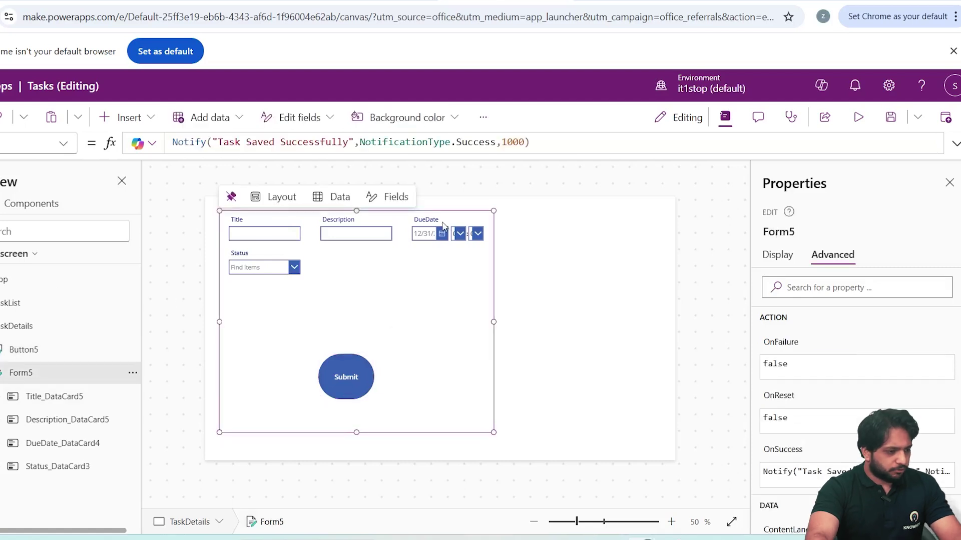
{"action": "left_click_drag", "start_coordinate": [356, 210], "coordinate": [357, 256]}
Add a rectangle header bar across the top of the TaskDetails screen
{"action": "left_click", "coordinate": [465, 236]}
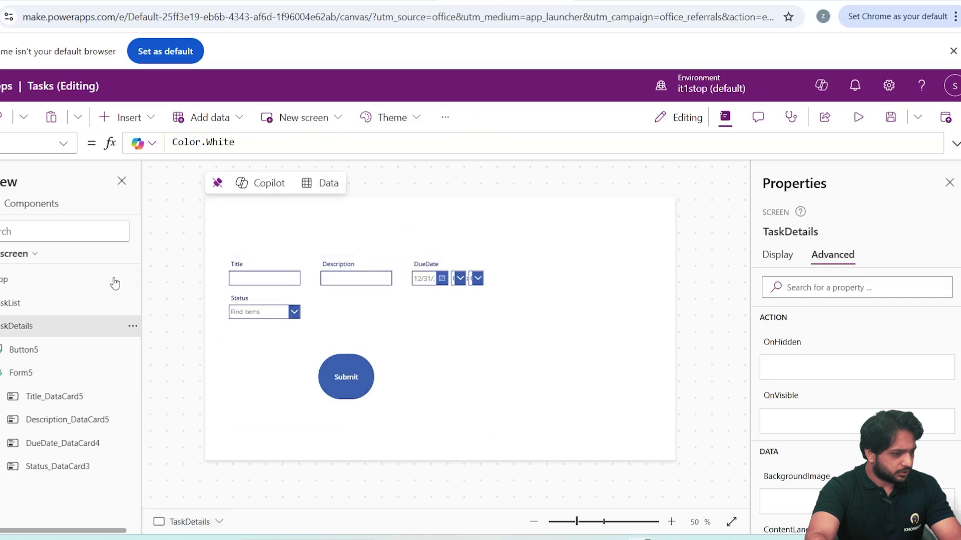
{"action": "left_click", "coordinate": [10, 210]}
{"action": "left_click", "coordinate": [97, 208]}
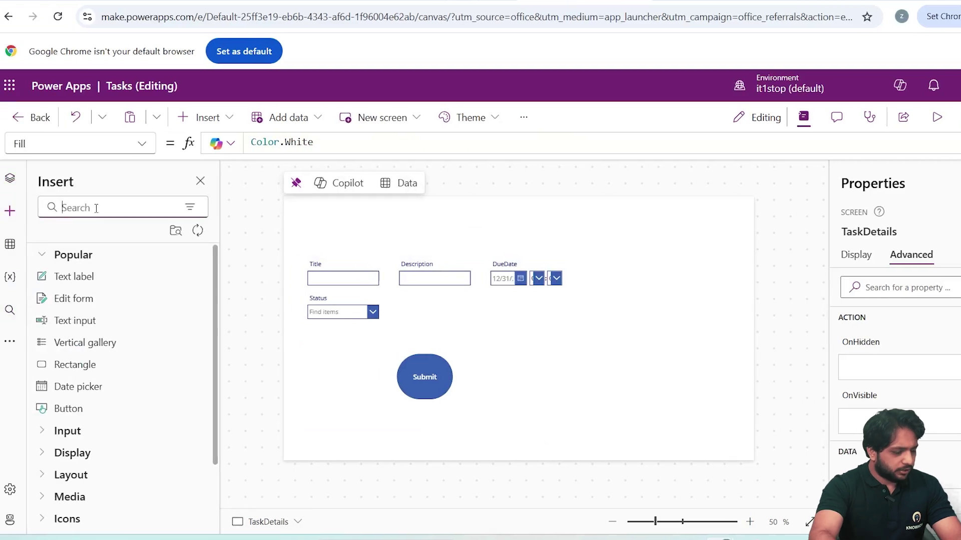
{"action": "type", "text": "Rect"}
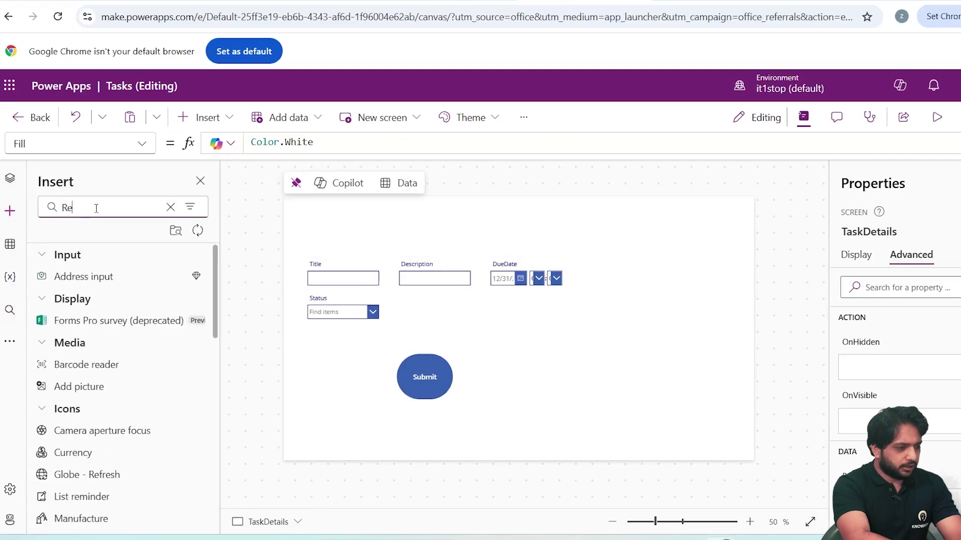
{"action": "key", "text": "Return"}
Add a bold, white 'Task Details' heading label in the header bar
{"action": "left_click", "coordinate": [171, 208]}
{"action": "type", "text": "Text"}
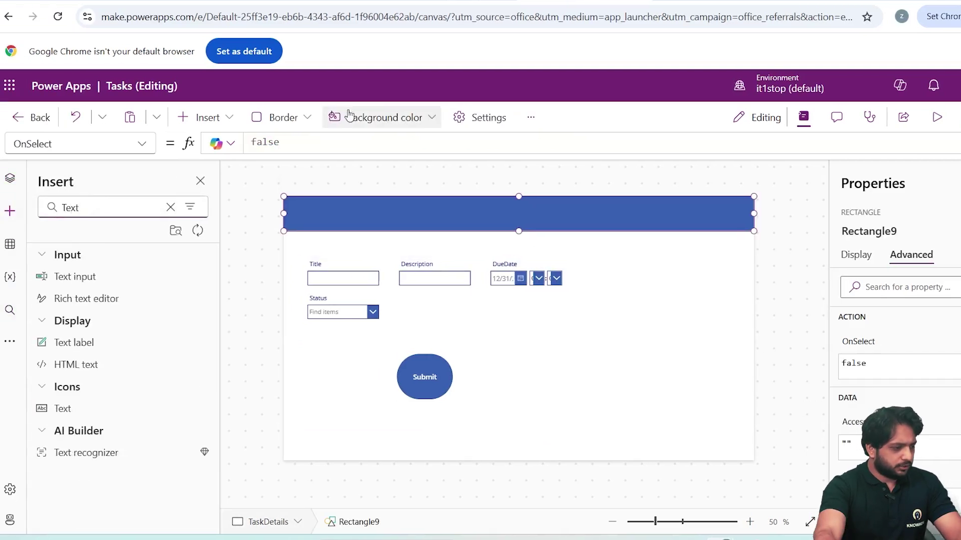
{"action": "key", "text": "Return"}
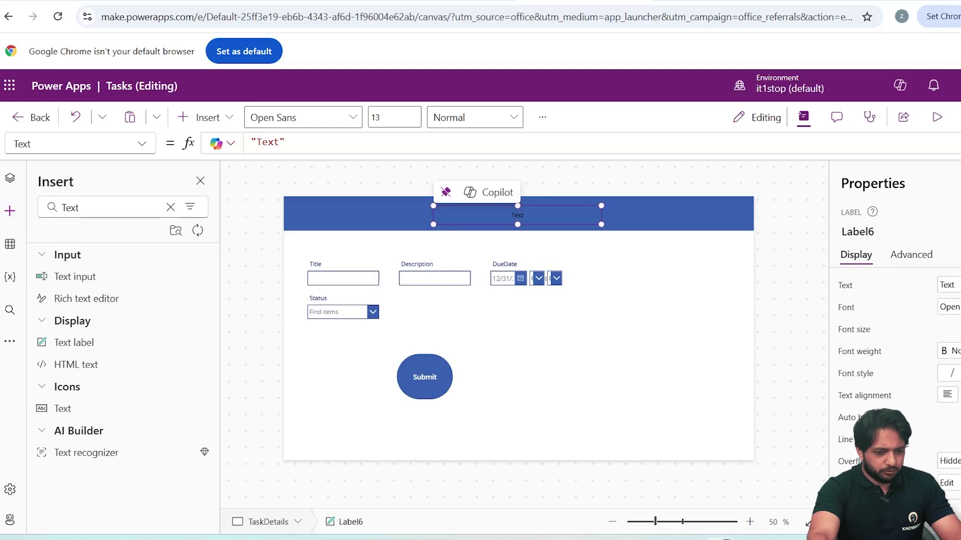
{"action": "type", "text": "Task"}
{"action": "type", "text": " Details"}
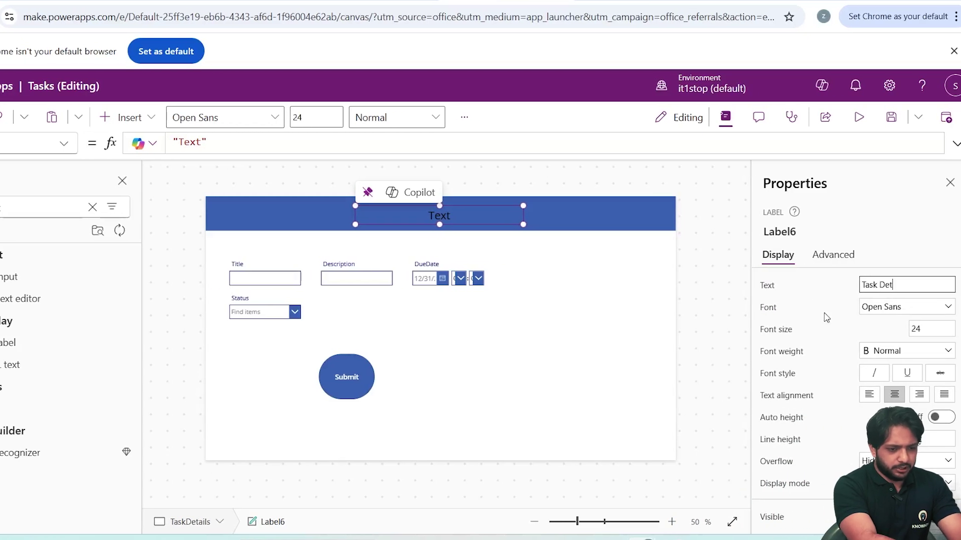
{"action": "left_click", "coordinate": [901, 352]}
{"action": "left_click", "coordinate": [885, 371]}
{"action": "scroll", "coordinate": [833, 393], "scroll_direction": "down", "scroll_amount": 4}
{"action": "left_click", "coordinate": [905, 399]}
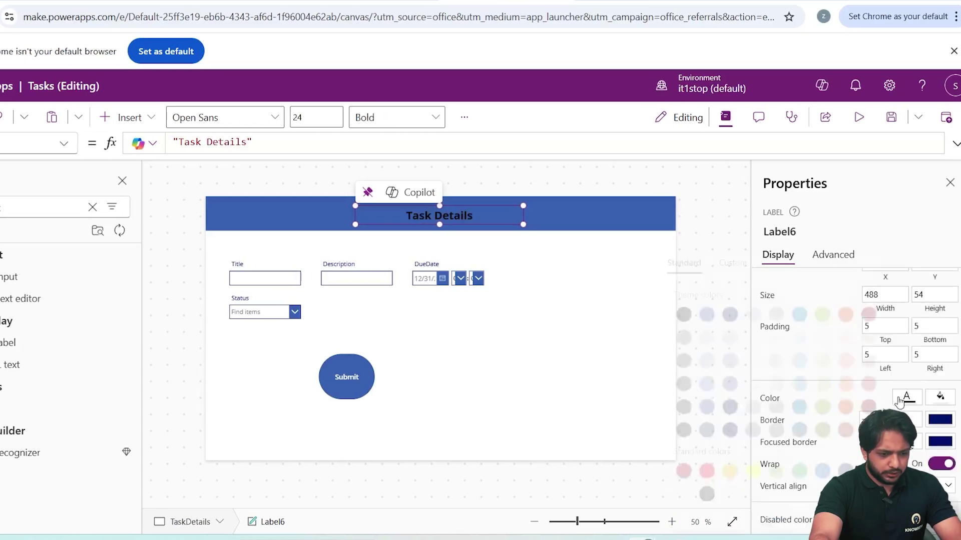
{"action": "left_click", "coordinate": [676, 495]}
Insert a white back-arrow icon into the header
{"action": "left_click", "coordinate": [472, 298]}
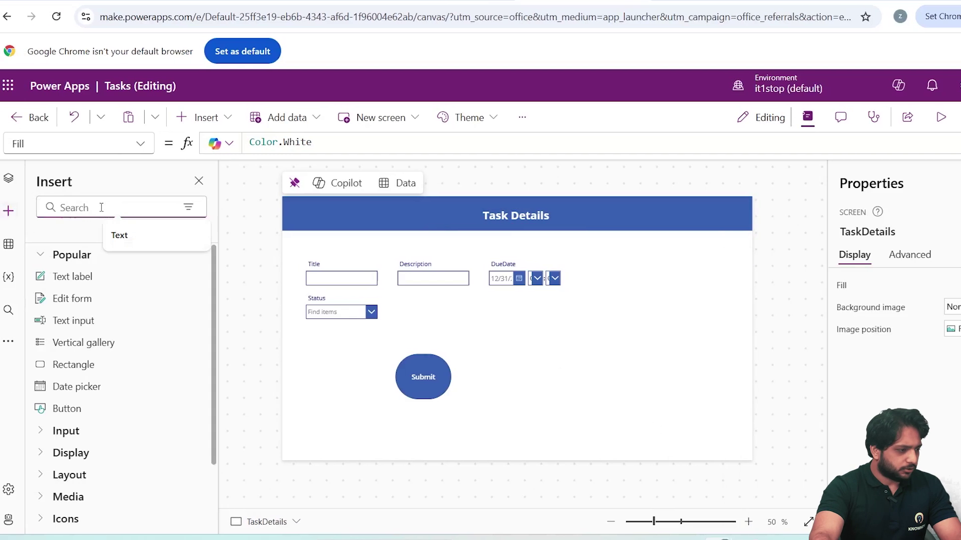
{"action": "type", "text": "bs"}
{"action": "key", "text": "BackSpace"}
{"action": "type", "text": "ACK"}
{"action": "left_click", "coordinate": [76, 277]}
{"action": "left_click", "coordinate": [957, 382]}
{"action": "left_click", "coordinate": [753, 487]}
Make the back arrow run Navigate(TaskList), then preview the app
{"action": "left_click", "coordinate": [910, 254]}
{"action": "left_click", "coordinate": [873, 370]}
{"action": "type", "text": "Navigate("}
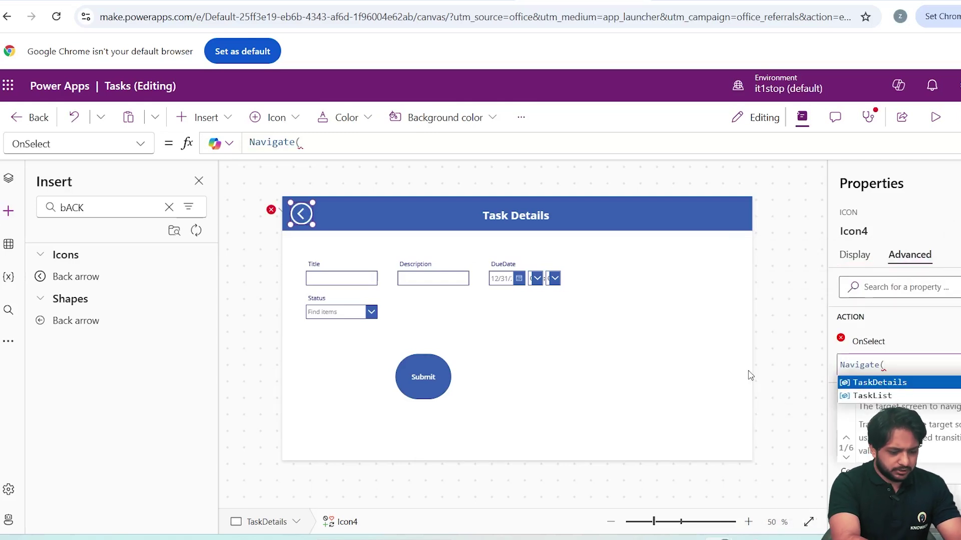
{"action": "type", "text": "TaskList)"}
{"action": "key", "text": "F5"}
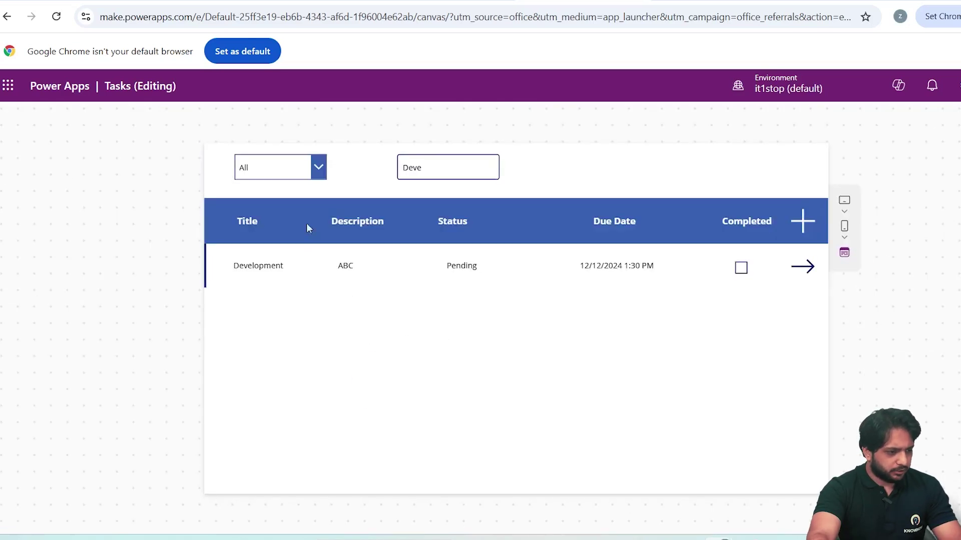
Submit a new task with description Salary, due 12/10/2024, status Pending
{"action": "left_click", "coordinate": [807, 221]}
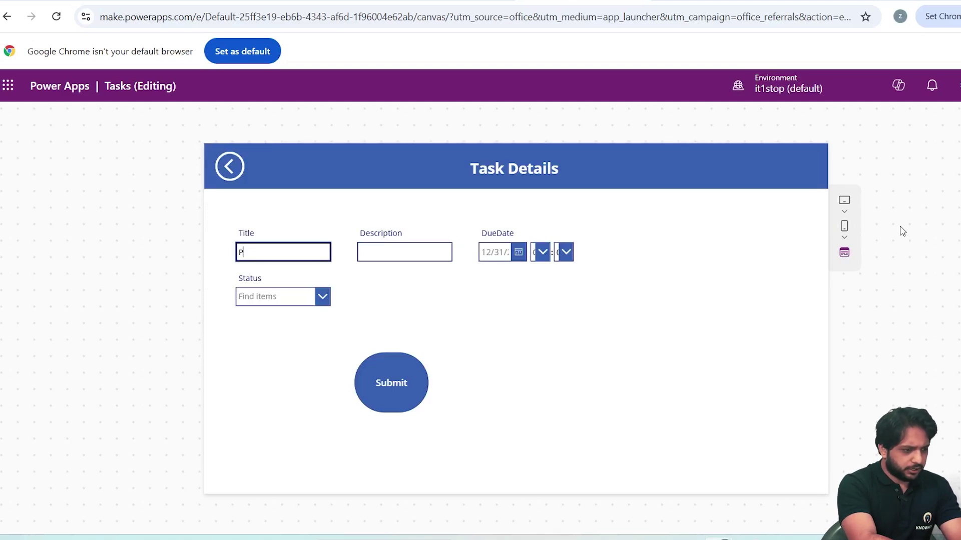
{"action": "left_click", "coordinate": [436, 252]}
{"action": "type", "text": "Salary"}
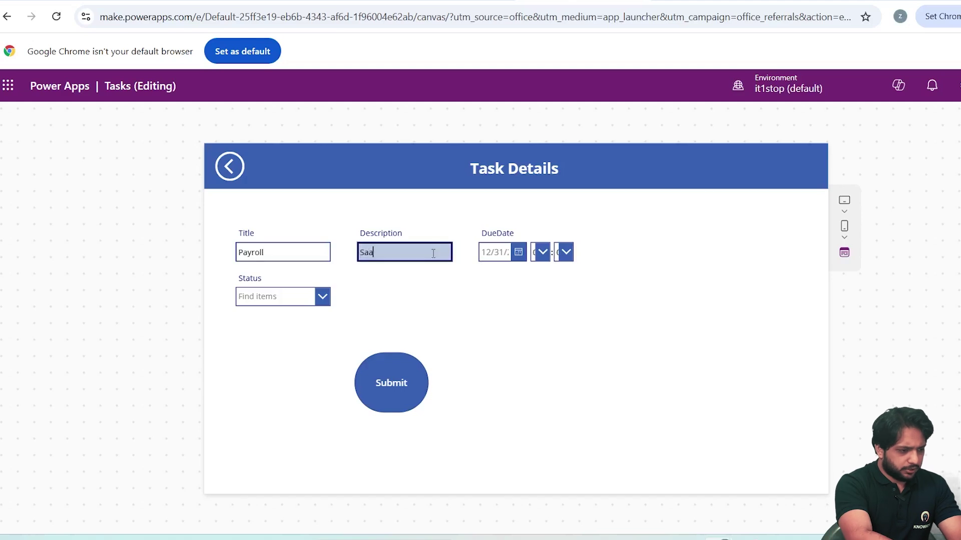
{"action": "left_click", "coordinate": [518, 252]}
{"action": "left_click", "coordinate": [537, 397]}
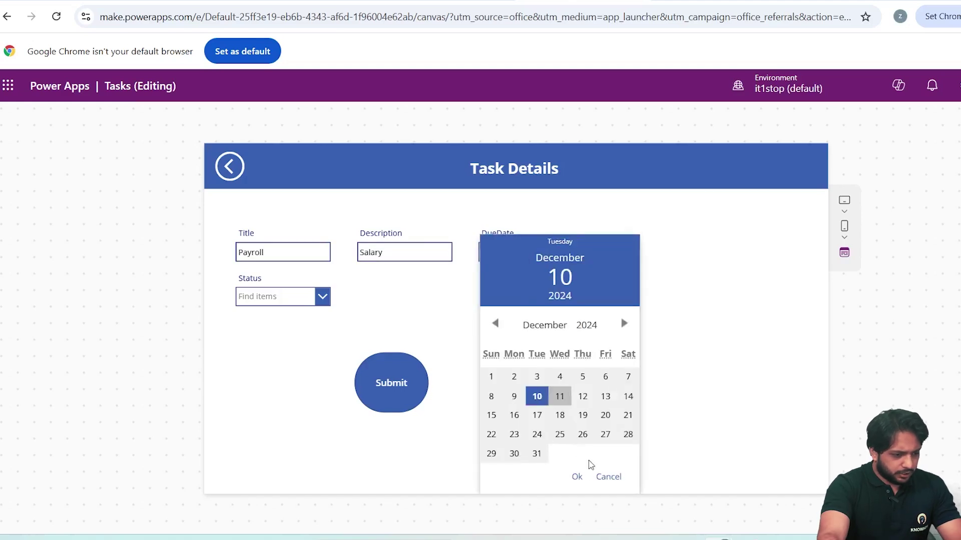
{"action": "left_click", "coordinate": [577, 477]}
{"action": "left_click", "coordinate": [565, 252]}
{"action": "left_click", "coordinate": [565, 252]}
{"action": "left_click", "coordinate": [300, 296]}
{"action": "left_click", "coordinate": [310, 317]}
{"action": "left_click", "coordinate": [385, 375]}
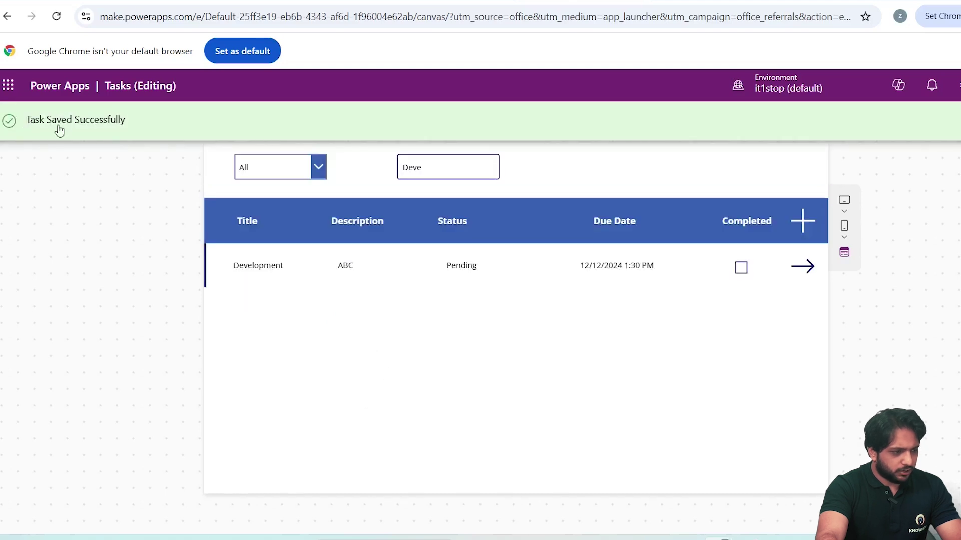
Clear the 'Deve' search so all tasks show, then select the Marketing row
{"action": "double_click", "coordinate": [467, 168]}
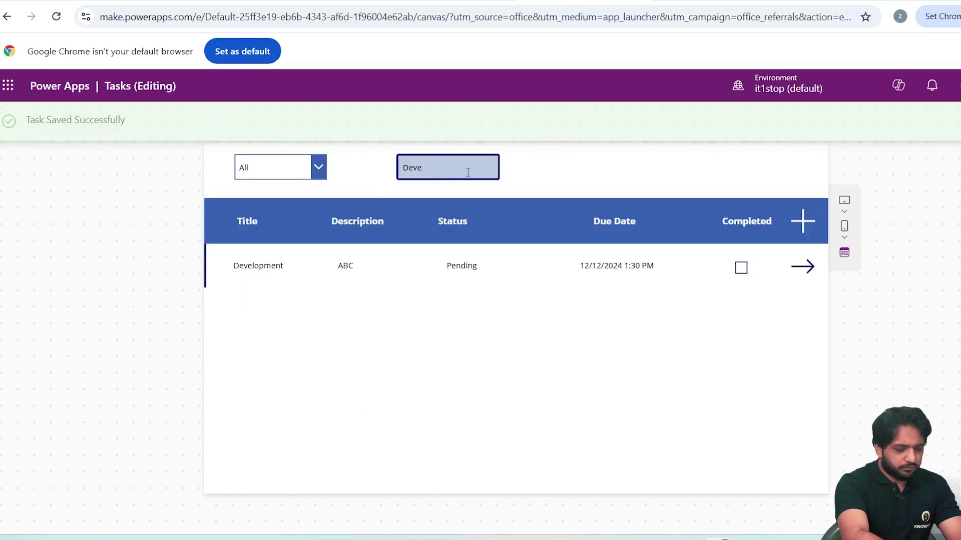
{"action": "key", "text": "BackSpace"}
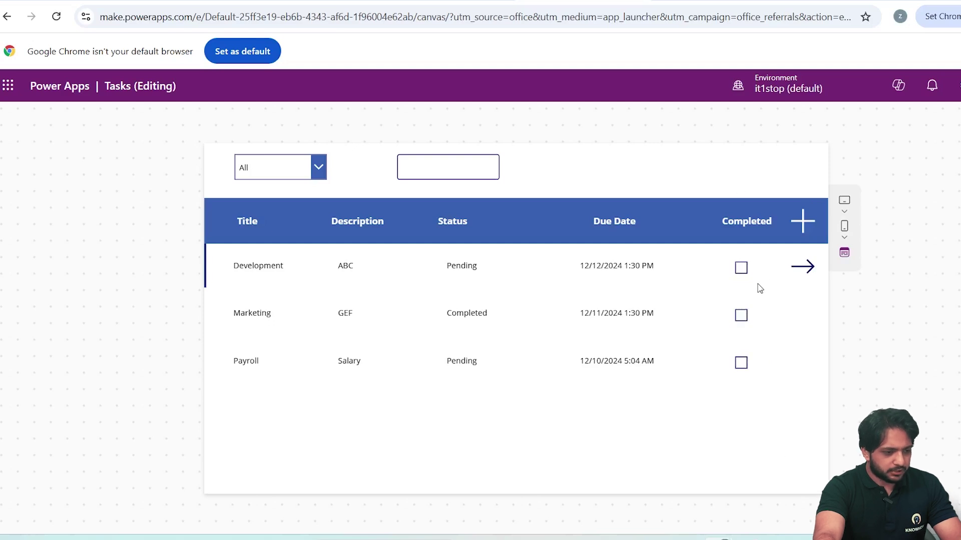
{"action": "left_click", "coordinate": [464, 315]}
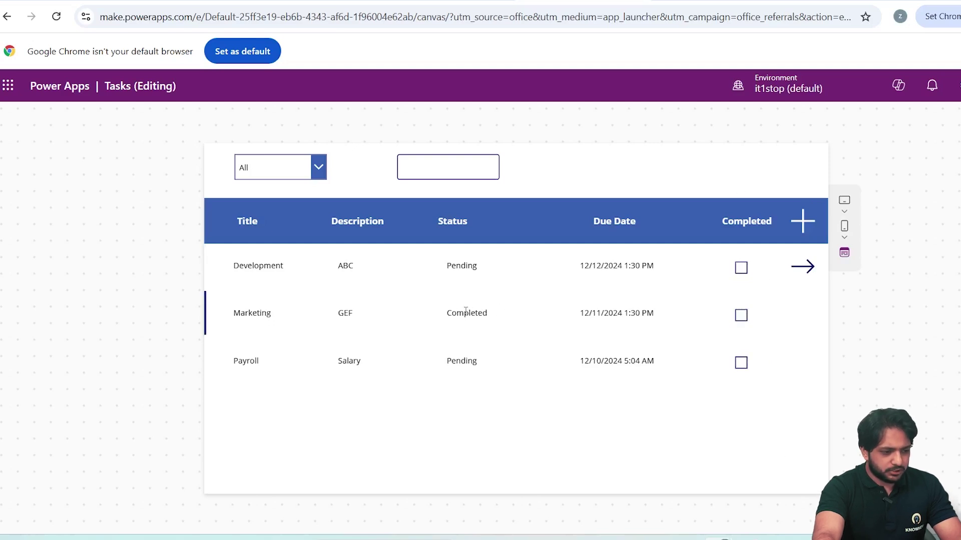
Leave preview and select the Development row's checkbox in the task gallery
{"action": "key", "text": "Escape"}
{"action": "left_click", "coordinate": [676, 362]}
{"action": "left_click", "coordinate": [686, 291]}
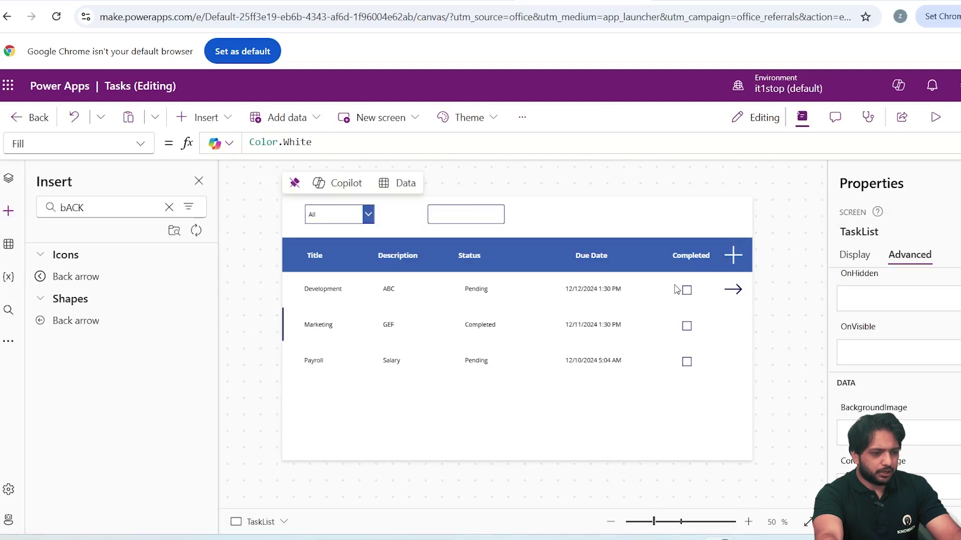
{"action": "left_click", "coordinate": [681, 290]}
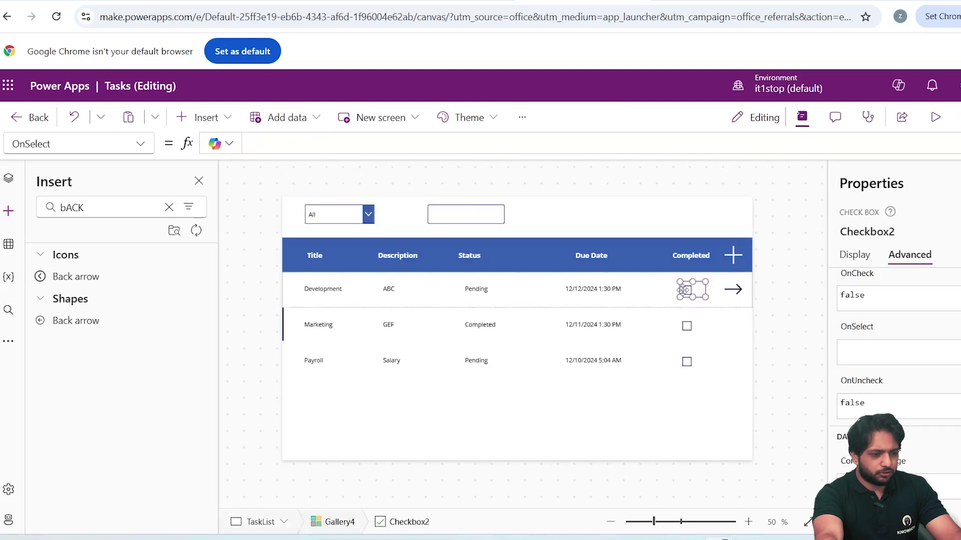
{"action": "scroll", "coordinate": [885, 297], "scroll_direction": "up", "scroll_amount": 2}
Replace the checkbox's OnCheck false with Patch(Tasks,ThisItem,{Status:{Value:"Completed"}})
{"action": "left_click", "coordinate": [879, 366]}
{"action": "left_click", "coordinate": [381, 147]}
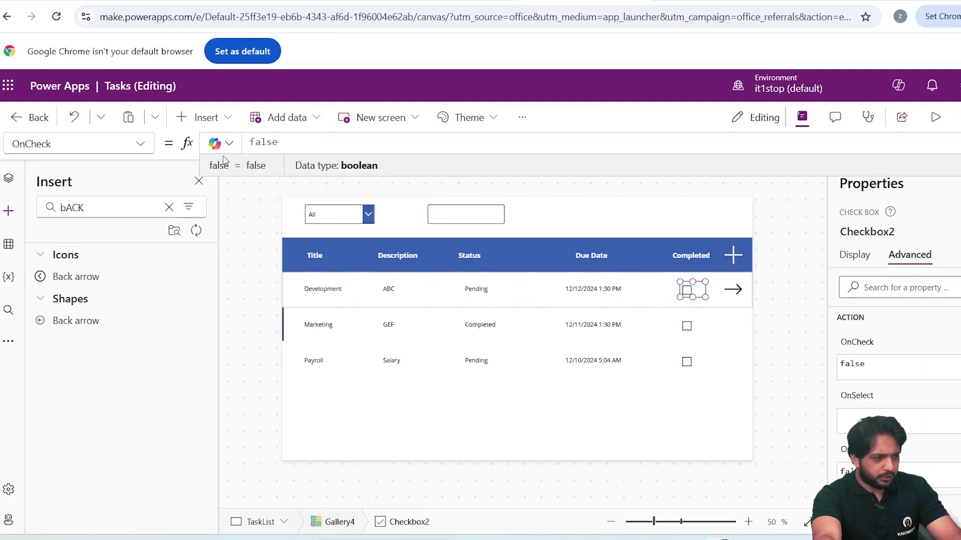
{"action": "key", "text": "ctrl+a"}
{"action": "key", "text": "BackSpace"}
{"action": "type", "text": "P"}
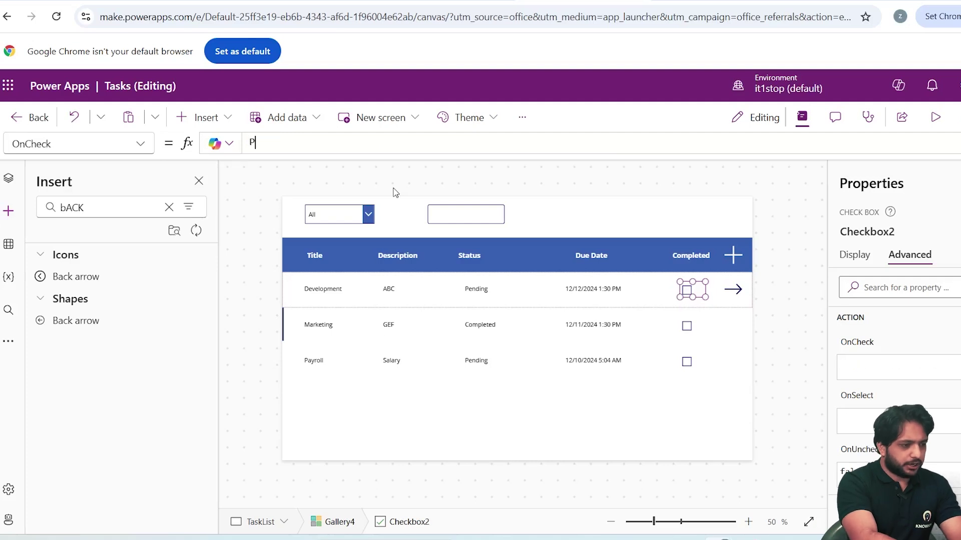
{"action": "type", "text": "atch(Task"}
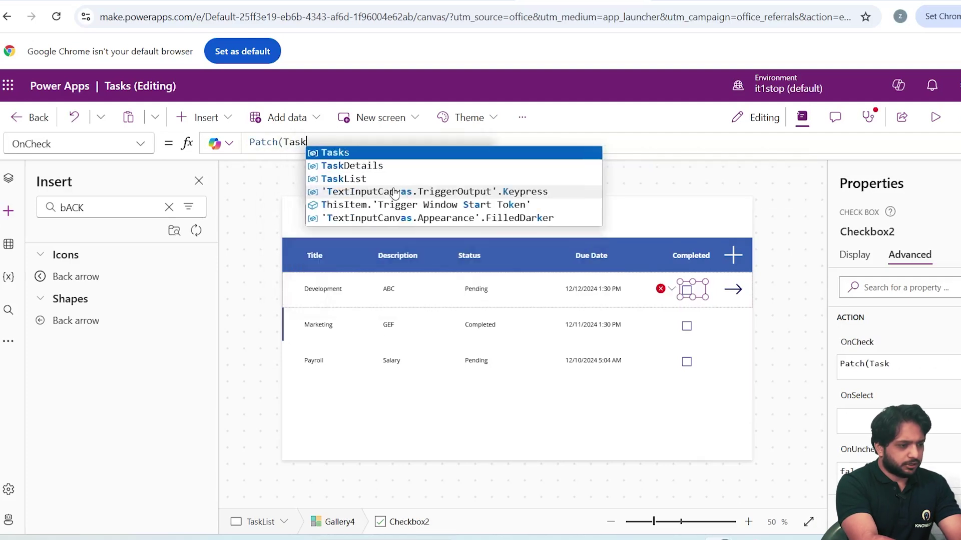
{"action": "type", "text": "s,ThisItem,"}
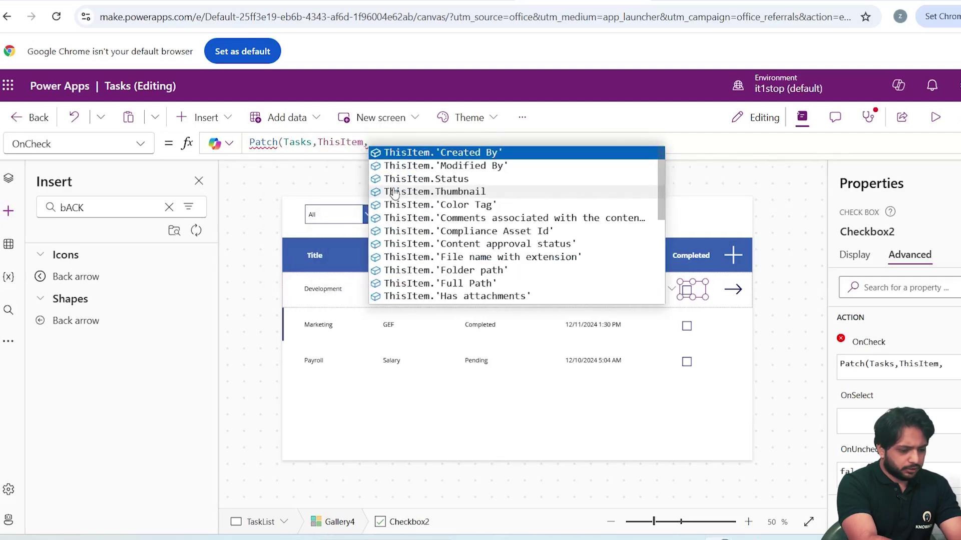
{"action": "type", "text": "{Status:{"}
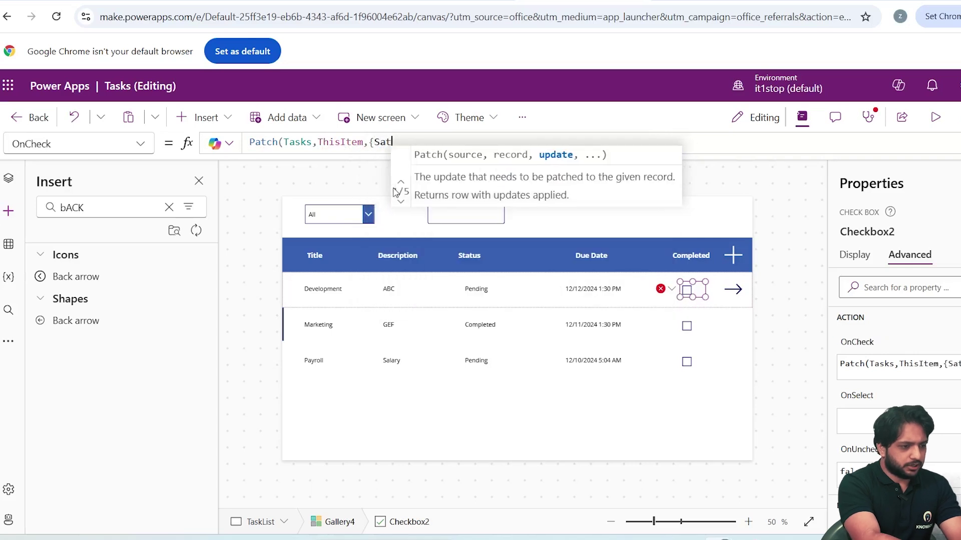
{"action": "type", "text": "Value:\"C"}
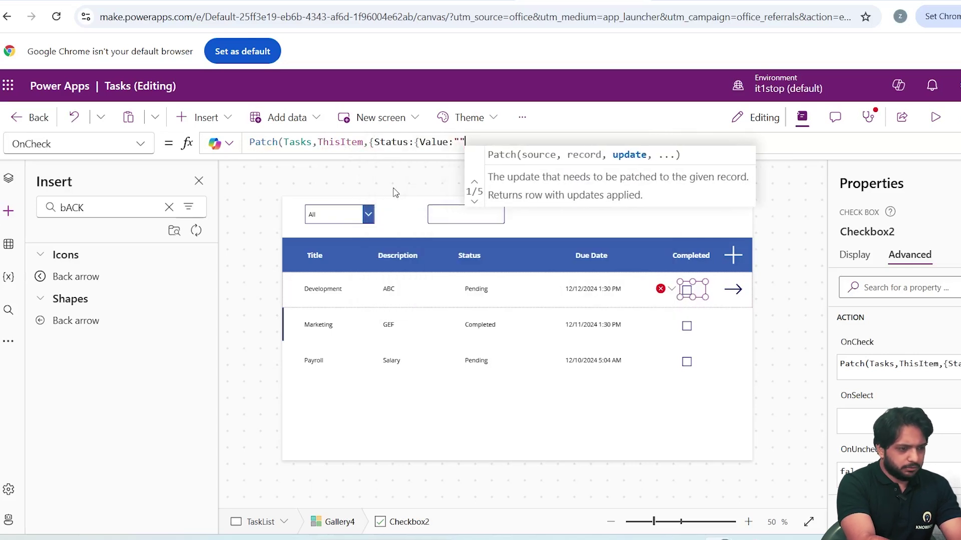
{"action": "type", "text": "ompleted\"}})"}
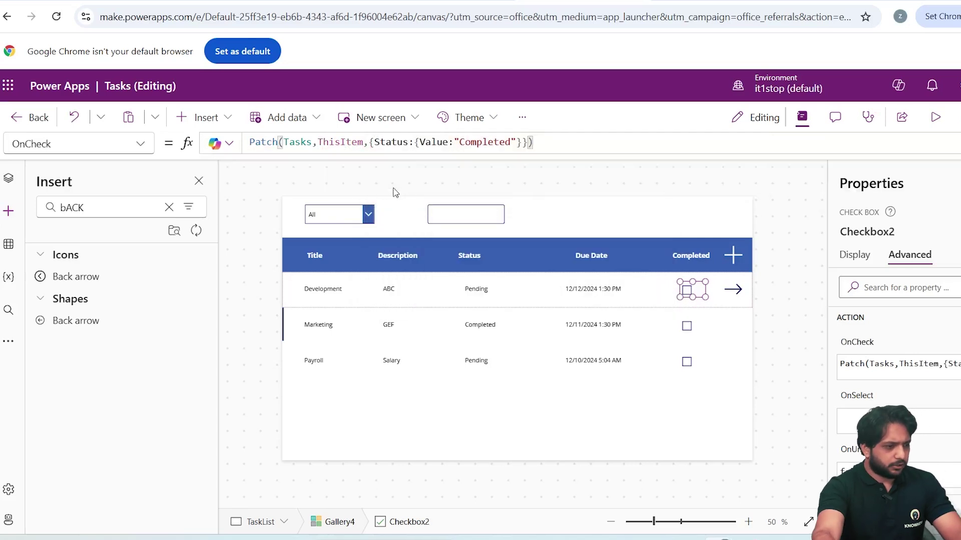
Select the task gallery, Gallery4, in the element tree
{"action": "left_click", "coordinate": [413, 185]}
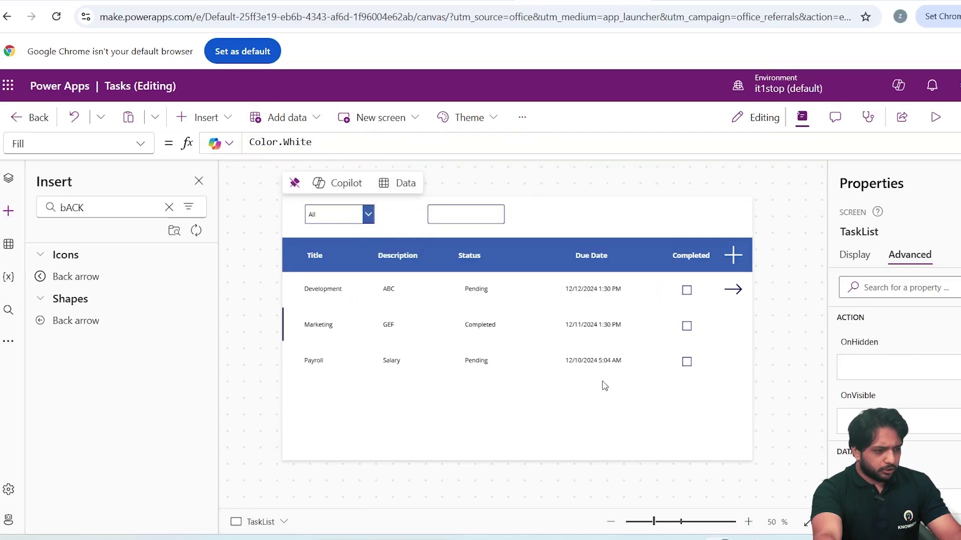
{"action": "left_click", "coordinate": [685, 291]}
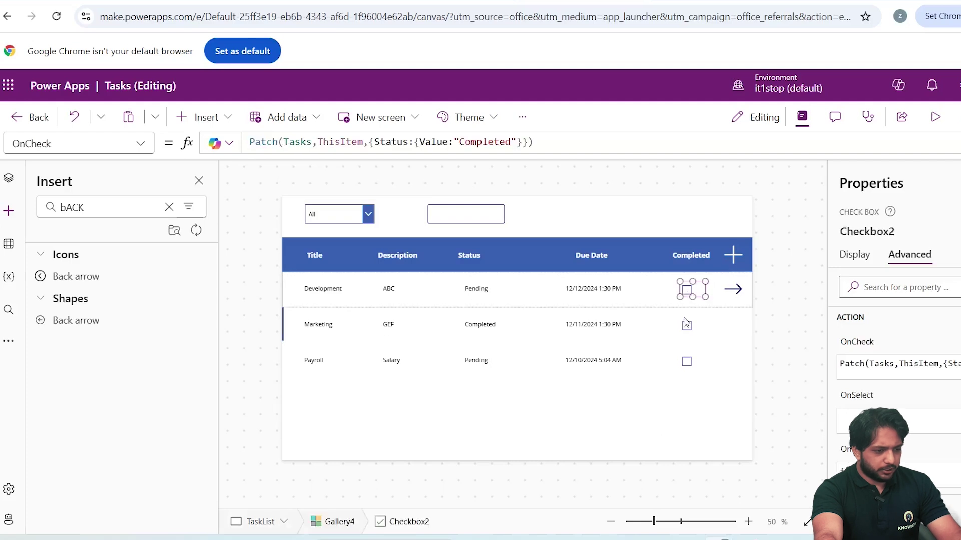
{"action": "left_click", "coordinate": [459, 330]}
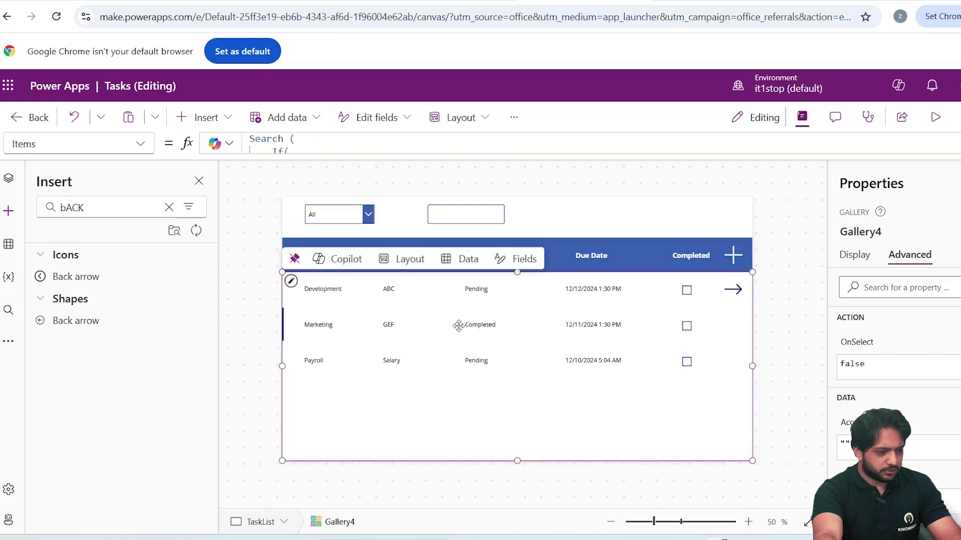
{"action": "left_click", "coordinate": [773, 336]}
{"action": "left_click", "coordinate": [684, 326]}
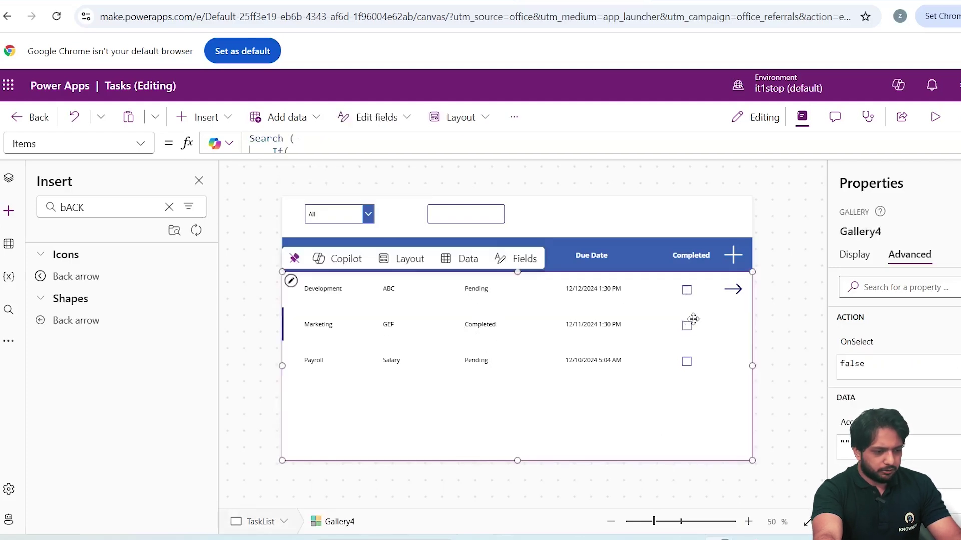
{"action": "left_click", "coordinate": [779, 251]}
{"action": "left_click", "coordinate": [689, 329]}
{"action": "left_click", "coordinate": [8, 178]}
{"action": "scroll", "coordinate": [93, 377], "scroll_direction": "down", "scroll_amount": 4}
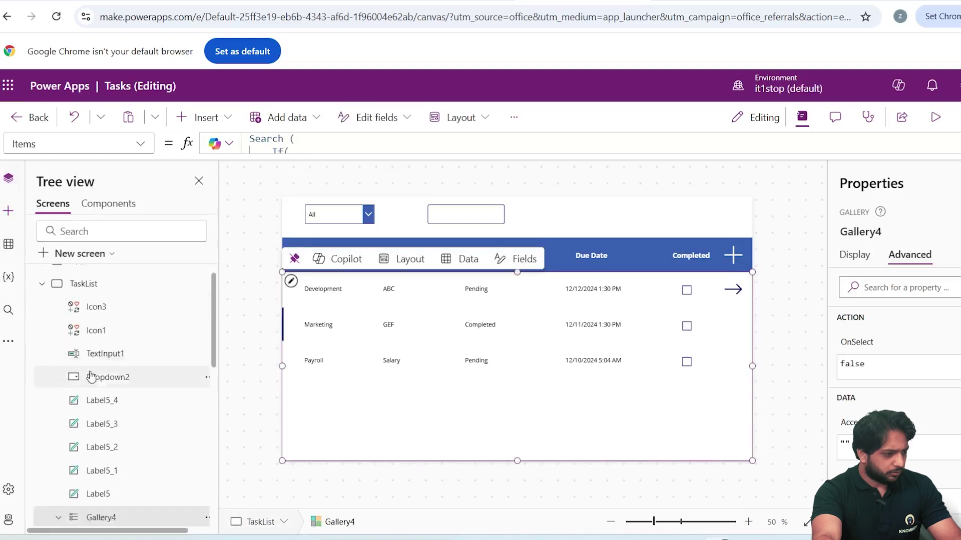
Replace Checkbox2's Default value false with If(ThisItem.Status.Value="Completed",true,false)
{"action": "left_click", "coordinate": [120, 285]}
{"action": "left_click", "coordinate": [846, 256]}
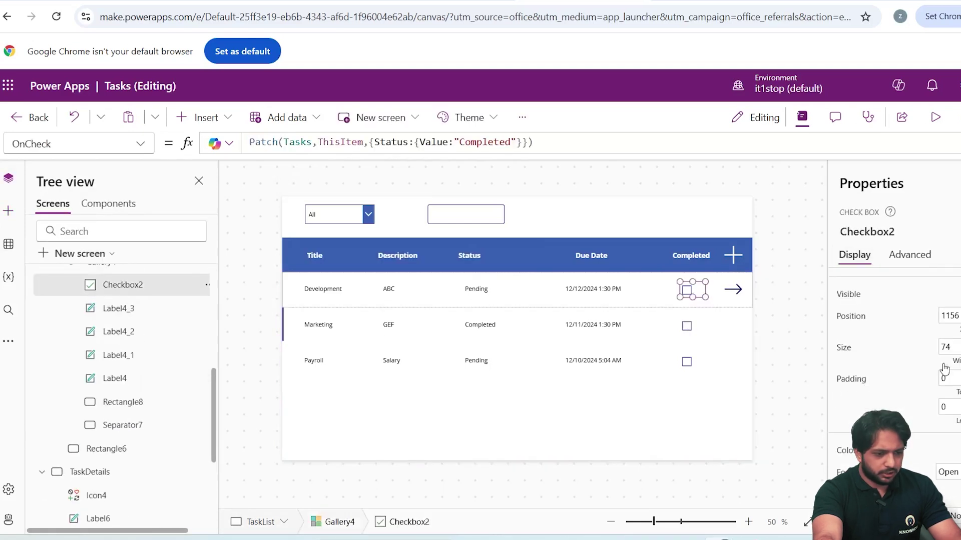
{"action": "left_click", "coordinate": [849, 307]}
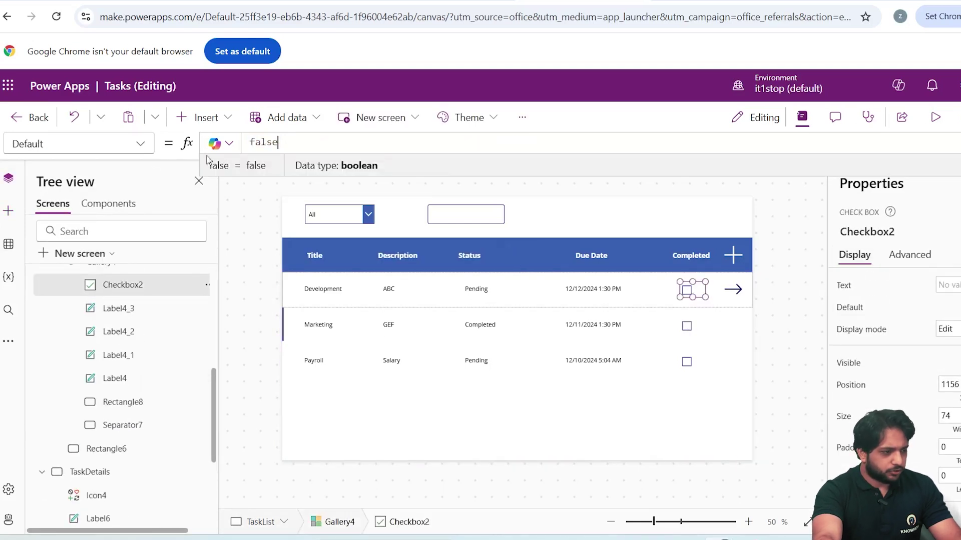
{"action": "double_click", "coordinate": [260, 144]}
{"action": "type", "text": "If(ThisItem."}
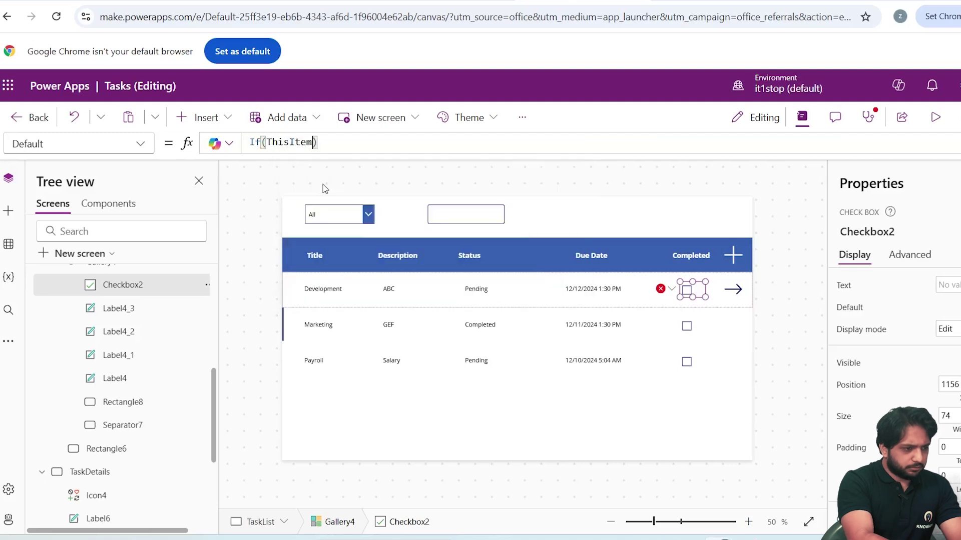
{"action": "type", "text": "Status.Val"}
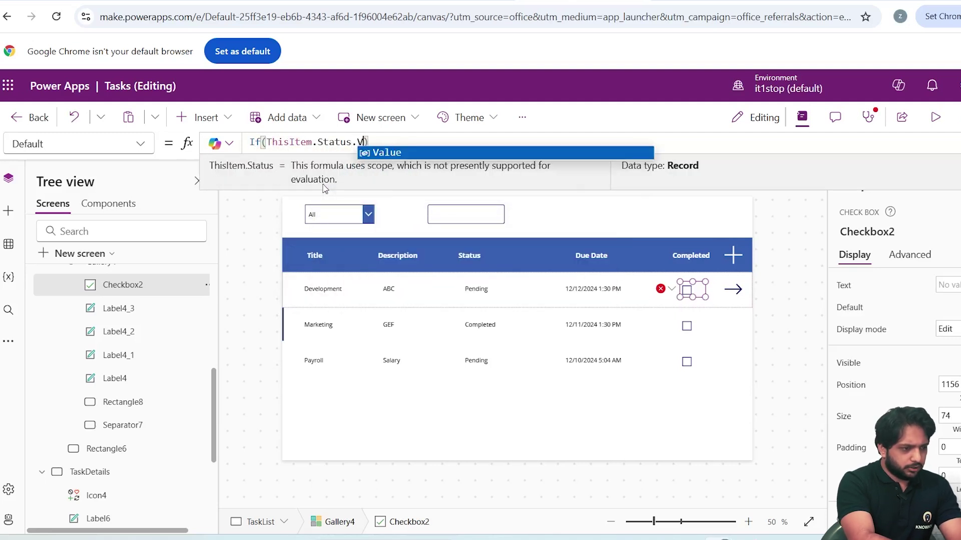
{"action": "type", "text": "ue=\"Complet"}
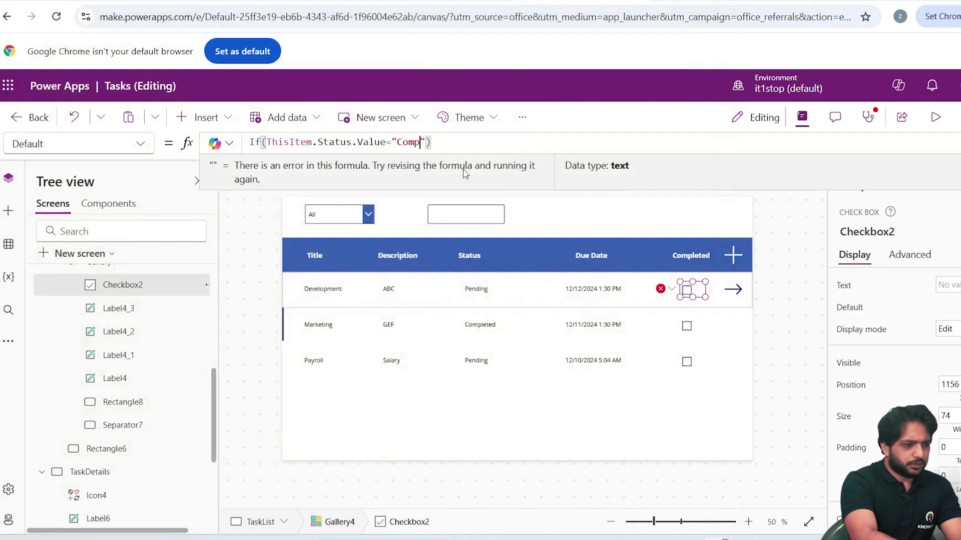
{"action": "type", "text": "ed\",true,f"}
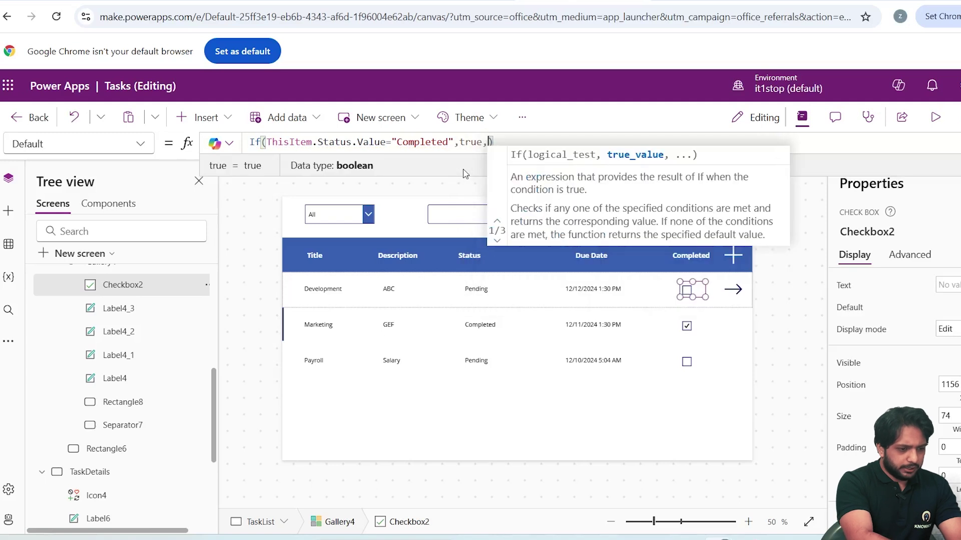
{"action": "type", "text": "alse"}
Preview the app and tick, untick, then re-tick the Payroll task's Completed checkbox
{"action": "left_click", "coordinate": [935, 118]}
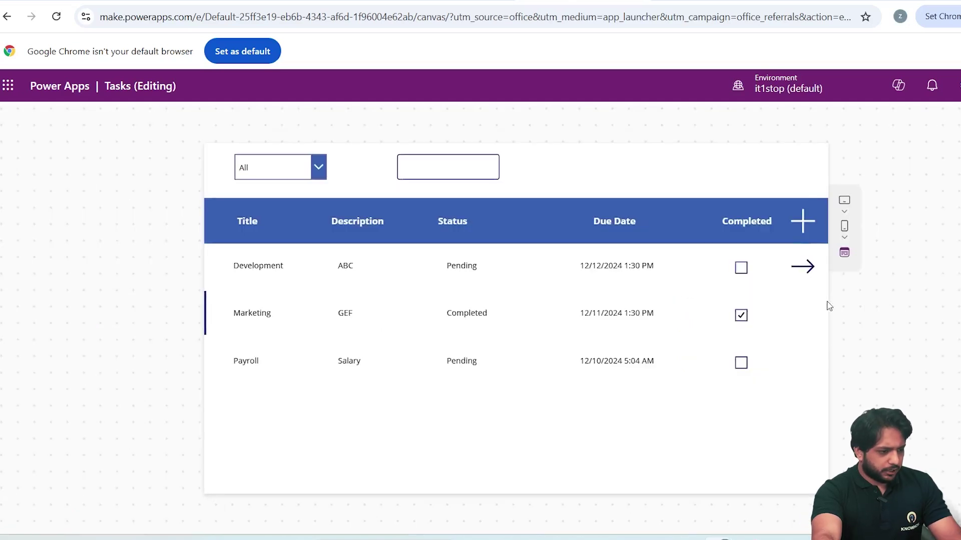
{"action": "left_click", "coordinate": [741, 362]}
{"action": "left_click", "coordinate": [749, 371]}
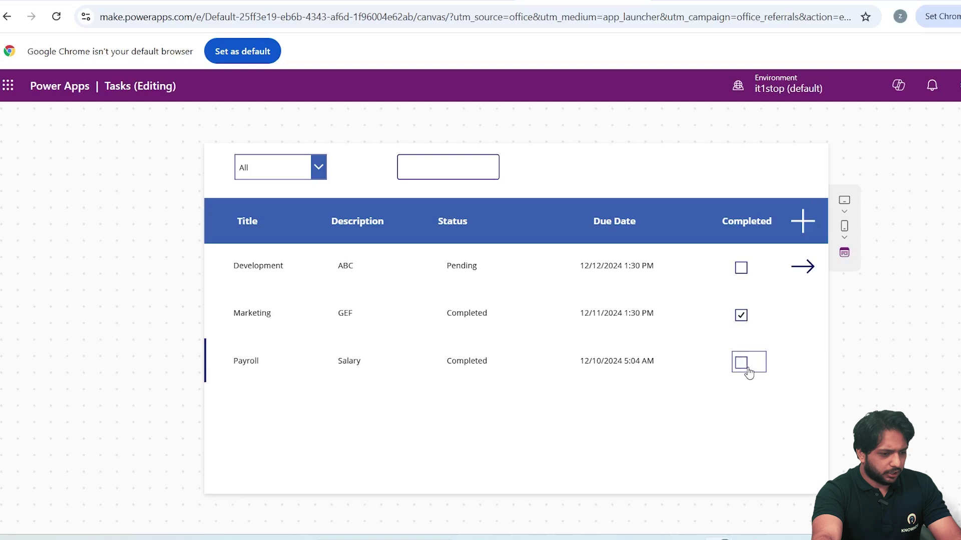
{"action": "left_click", "coordinate": [749, 371]}
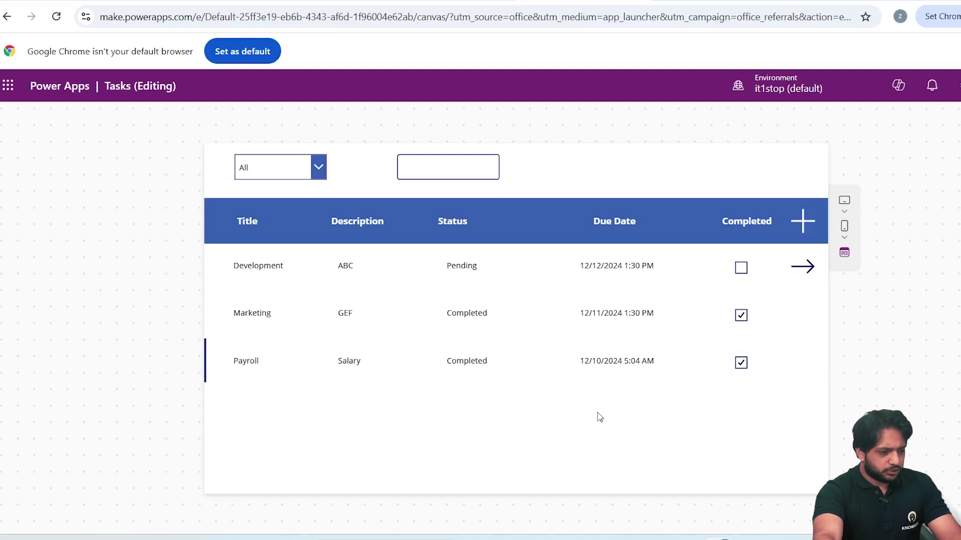
Leave preview and select the Pending status label's existing Color value for replacement
{"action": "key", "text": "Escape"}
{"action": "left_click", "coordinate": [480, 286]}
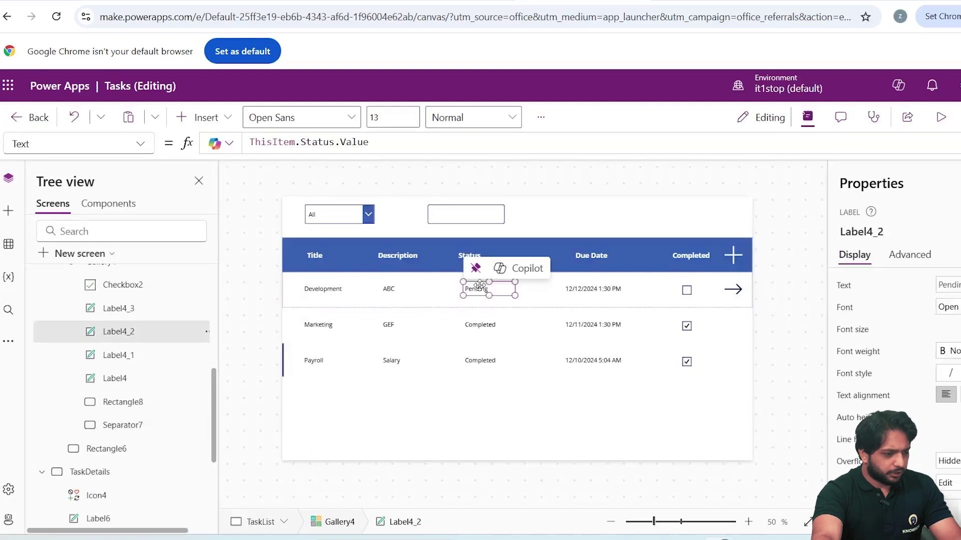
{"action": "scroll", "coordinate": [918, 303], "scroll_direction": "down", "scroll_amount": 6}
{"action": "left_click", "coordinate": [845, 334]}
{"action": "double_click", "coordinate": [309, 142]}
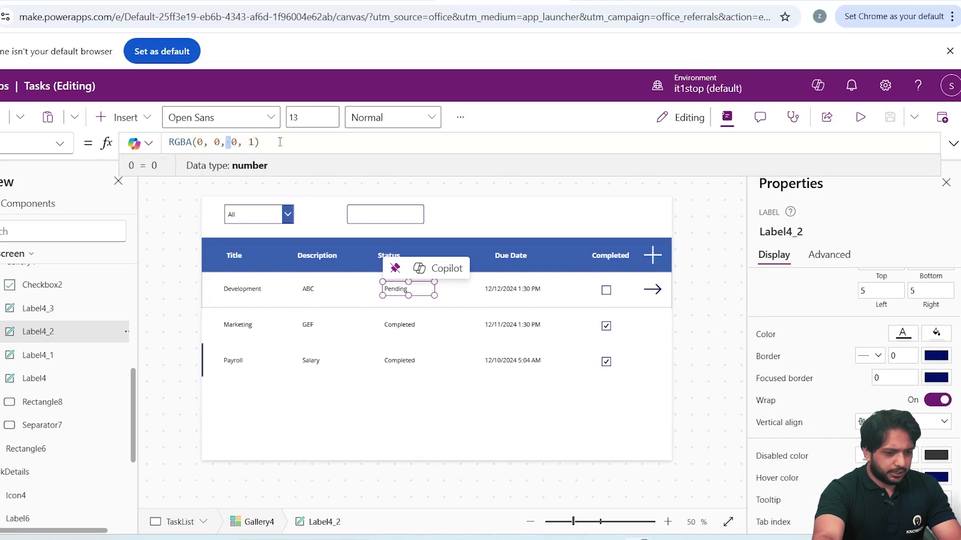
{"action": "key", "text": "ctrl+a"}
Start the Color formula: Color.Red when Status isn't Completed and DueDate > Today(), plus a green branch
{"action": "type", "text": "If("}
{"action": "left_click", "coordinate": [232, 152]}
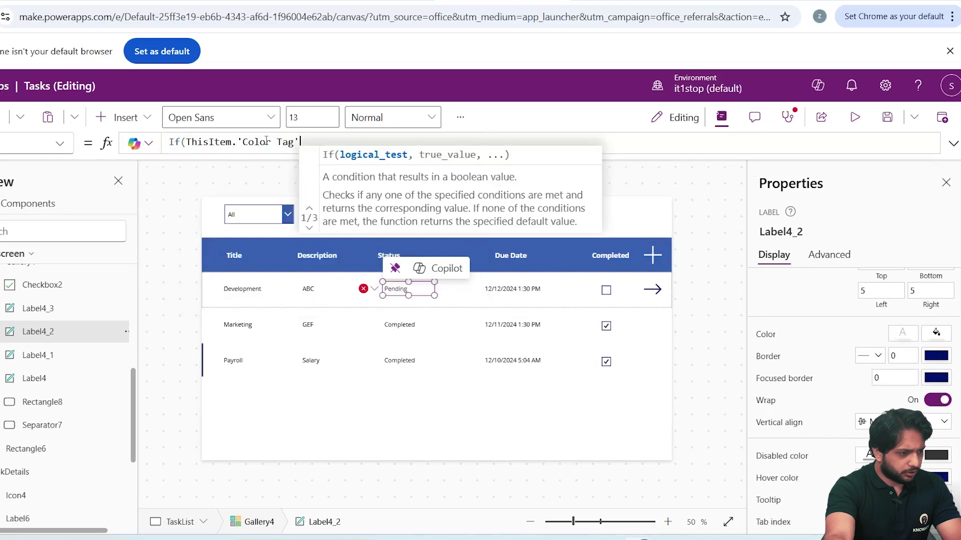
{"action": "left_click_drag", "start_coordinate": [236, 143], "coordinate": [331, 142]}
{"action": "type", "text": "Status."}
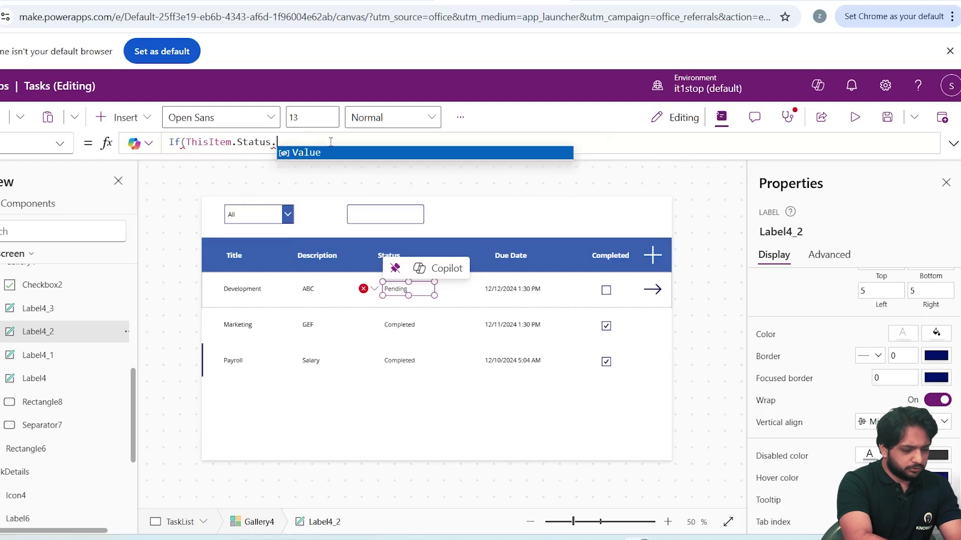
{"action": "type", "text": "Value<>\"\"Completed\"&&"}
{"action": "left_click", "coordinate": [450, 166]}
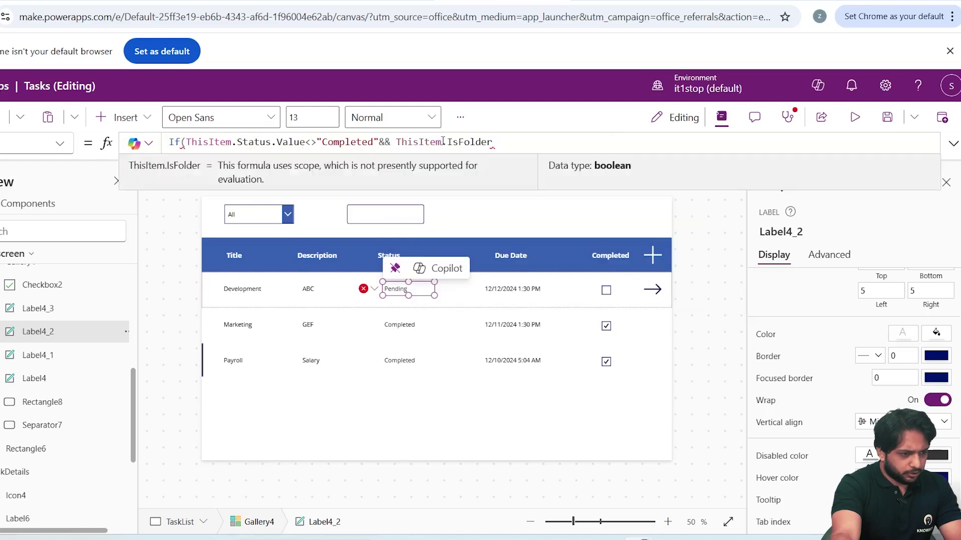
{"action": "left_click_drag", "start_coordinate": [446, 142], "coordinate": [488, 146]}
{"action": "type", "text": "DueDate"}
{"action": "key", "text": "Tab"}
{"action": "type", "text": ">"}
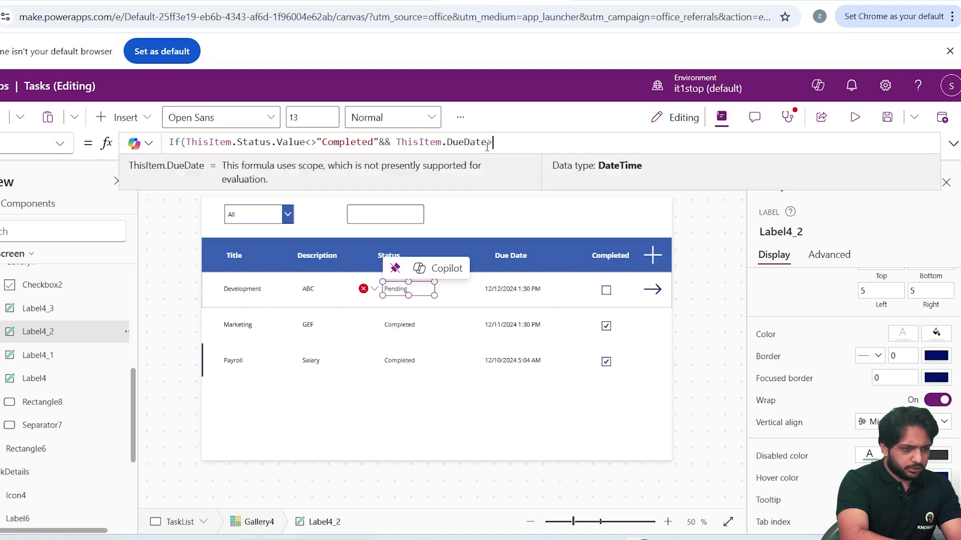
{"action": "type", "text": "Today(),Co"}
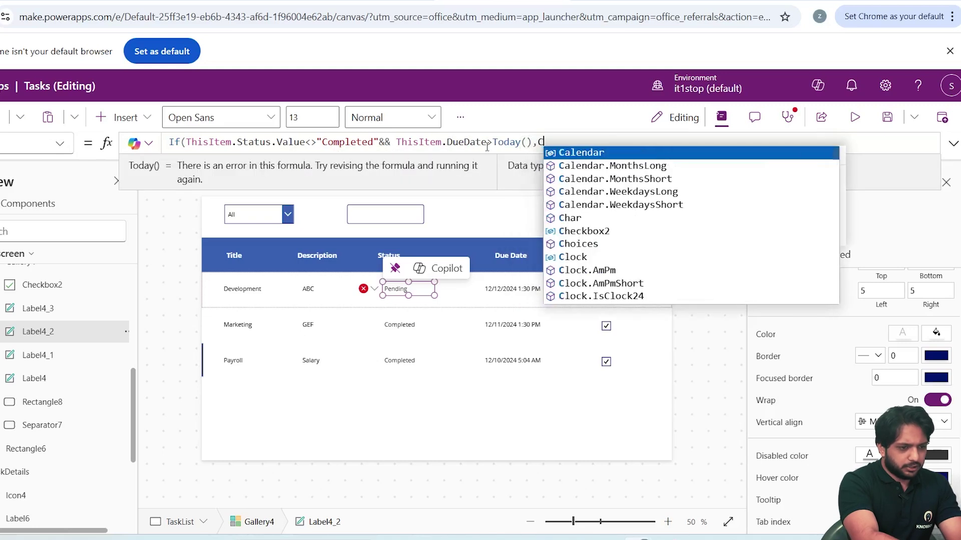
{"action": "type", "text": "lor.Re"}
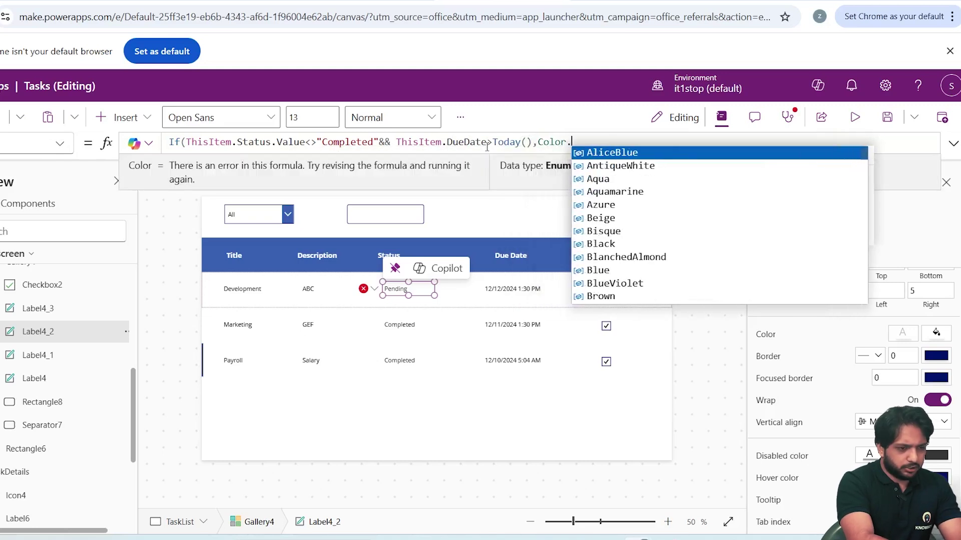
{"action": "type", "text": "d)"}
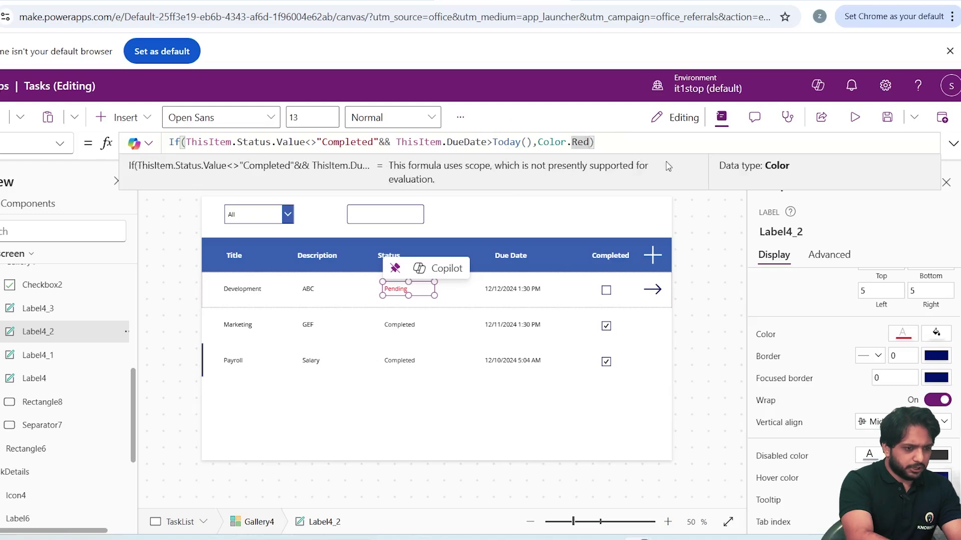
{"action": "type", "text": ","}
{"action": "type", "text": "ThisItem.Va"}
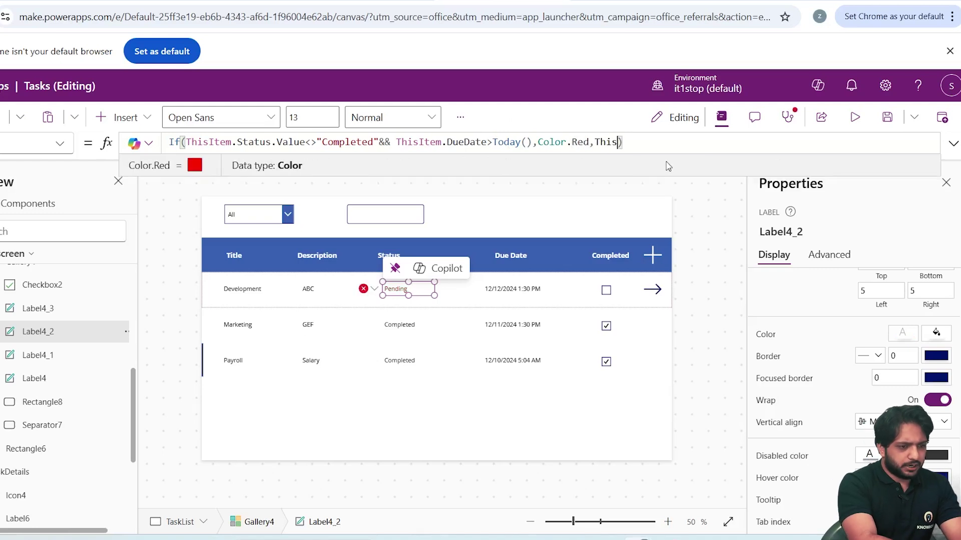
{"action": "type", "text": "lue<>"}
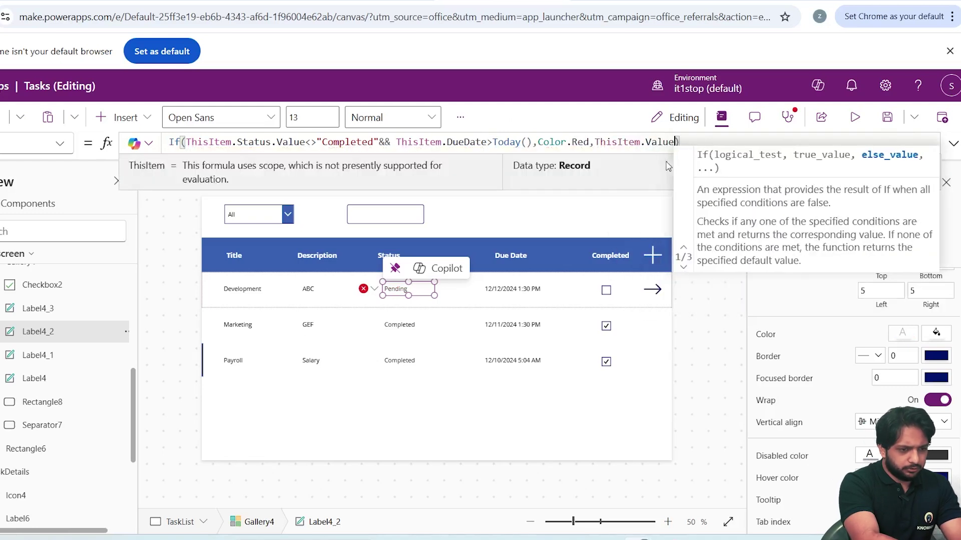
{"action": "type", "text": "\"Completed\"&& Due"}
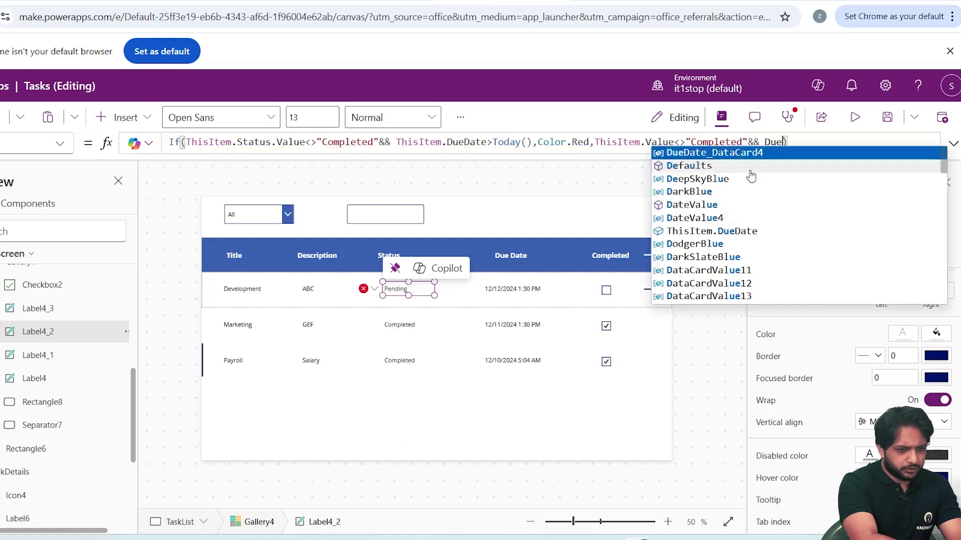
{"action": "key", "text": "BackSpace"}
{"action": "key", "text": "BackSpace"}
{"action": "key", "text": "BackSpace"}
{"action": "type", "text": "ThisItem.Du"}
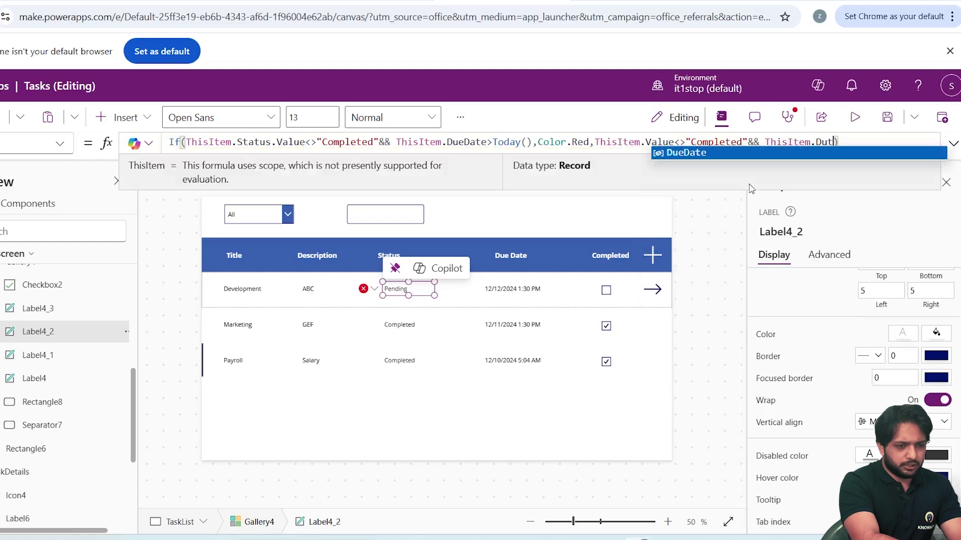
{"action": "type", "text": "eDate<Today"}
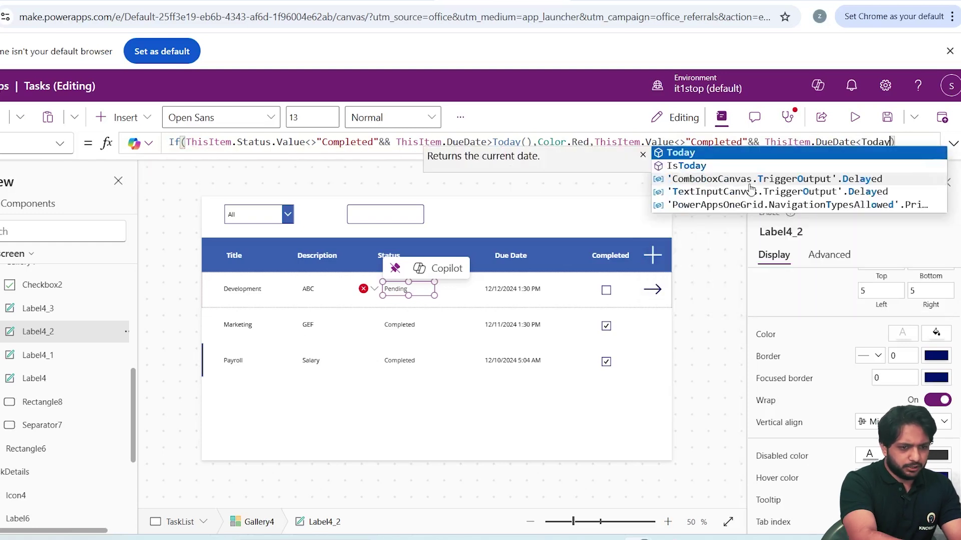
{"action": "type", "text": "(),Color"}
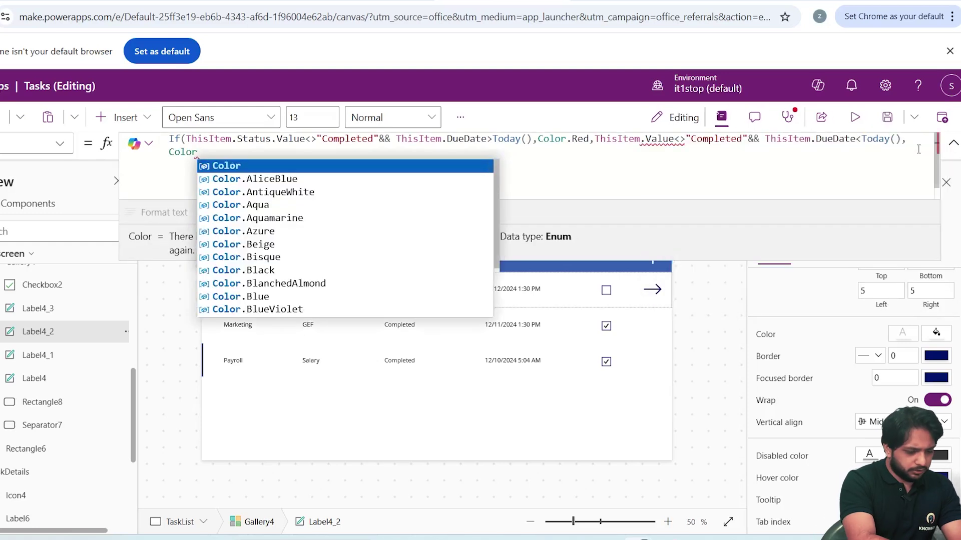
{"action": "type", "text": ".Green"}
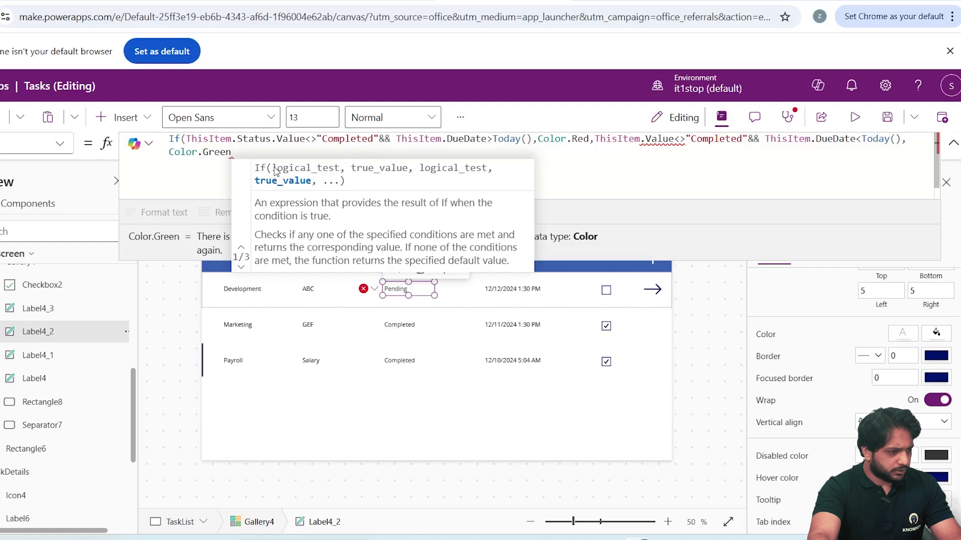
{"action": "type", "text": ")"}
Fix the remaining conditions so tasks with Completed status show Color.Green
{"action": "left_click", "coordinate": [643, 138]}
{"action": "type", "text": "Status."}
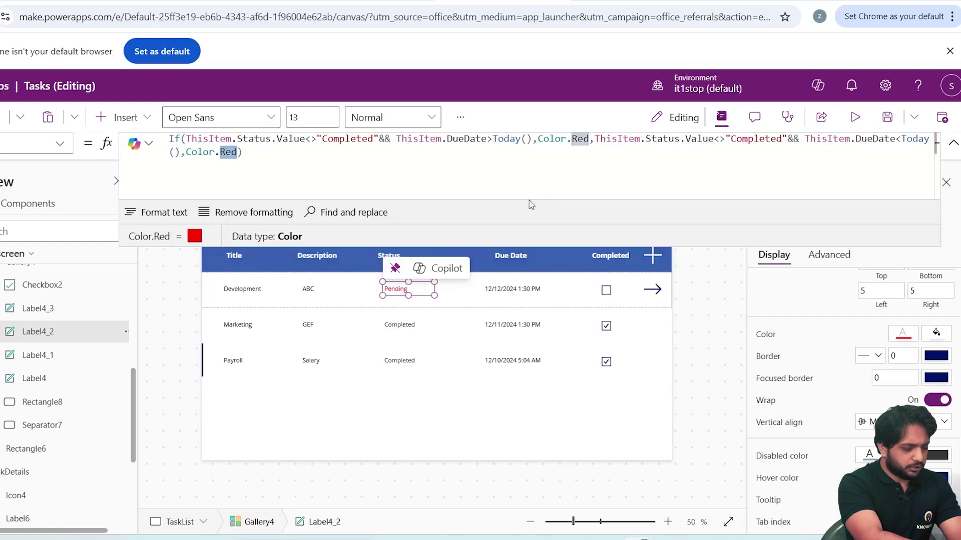
{"action": "type", "text": "T"}
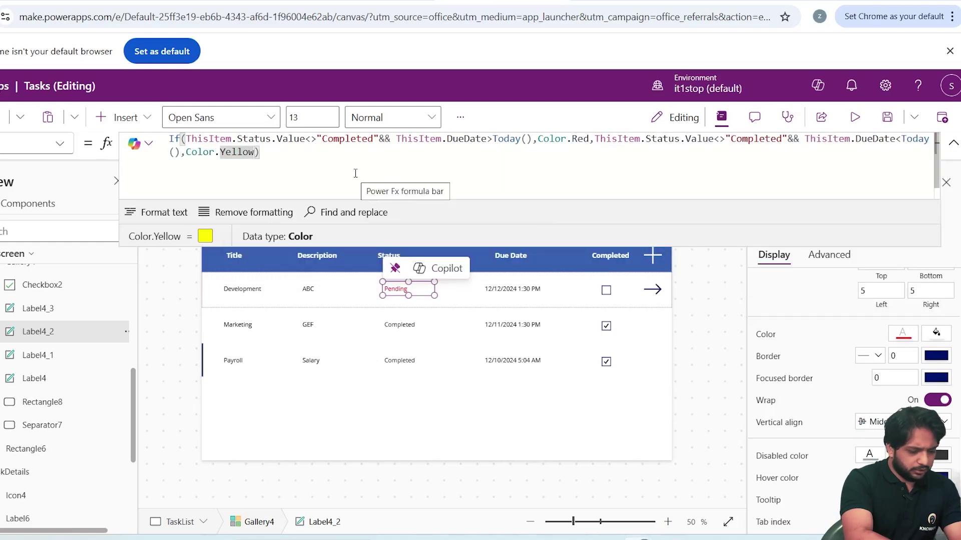
{"action": "type", "text": ",I"}
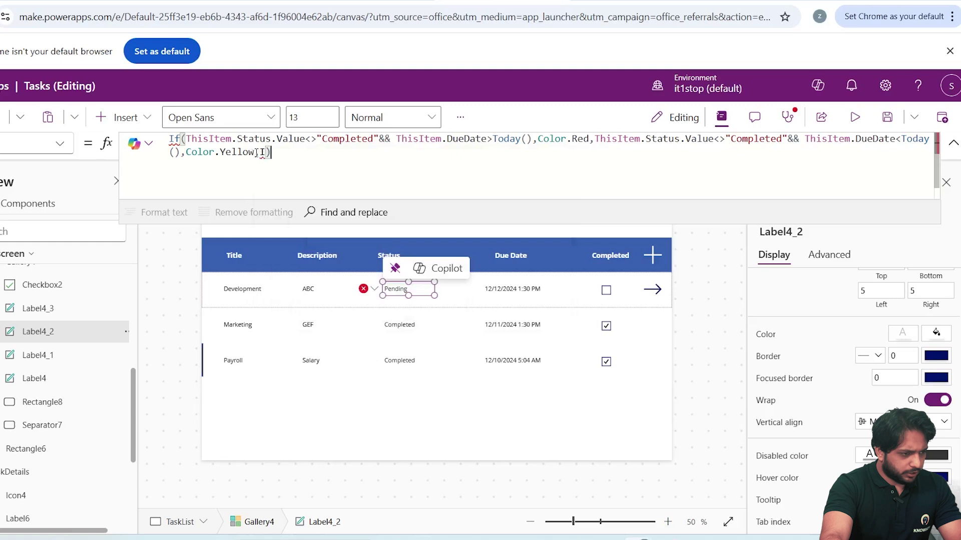
{"action": "left_click_drag", "start_coordinate": [255, 151], "coordinate": [594, 139]}
{"action": "left_click_drag", "start_coordinate": [266, 152], "coordinate": [259, 151]}
{"action": "type", "text": "ThisItem.Status.Value<>\"Completed\"&& ThisItem.DueDate<Today(),Color.Yellow"}
{"action": "left_click", "coordinate": [392, 152]}
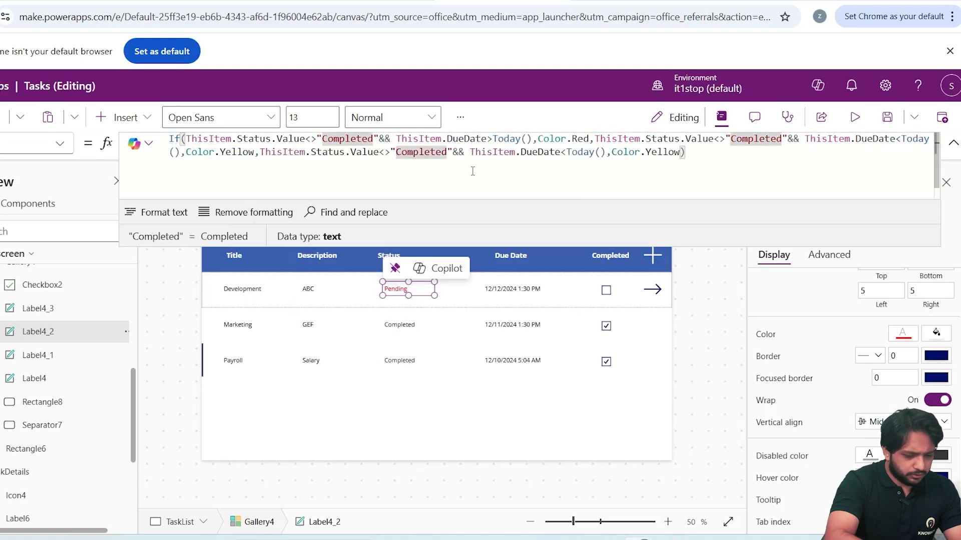
{"action": "key", "text": "BackSpace"}
{"action": "key", "text": "BackSpace"}
{"action": "type", "text": "="}
{"action": "left_click", "coordinate": [665, 151]}
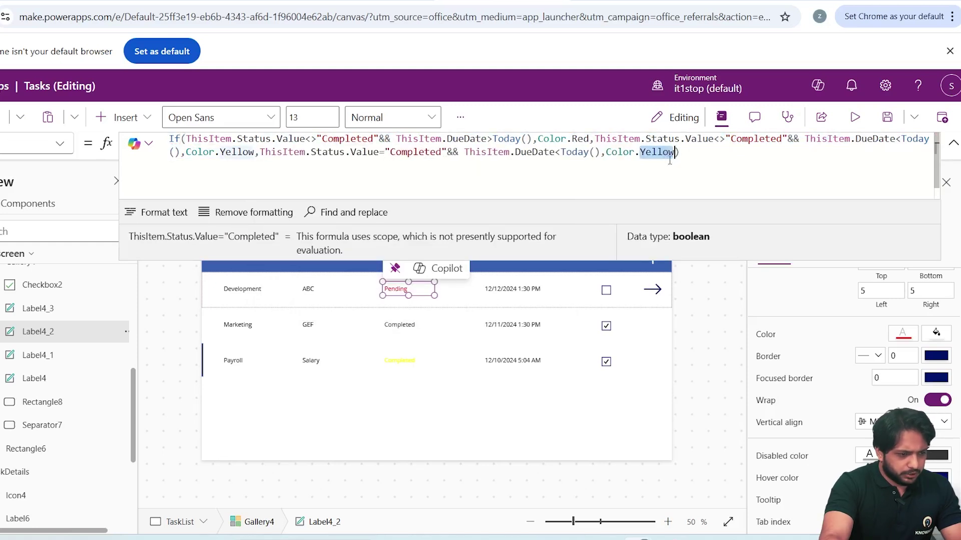
{"action": "key", "text": "ctrl+BackSpace"}
{"action": "type", "text": "Green,"}
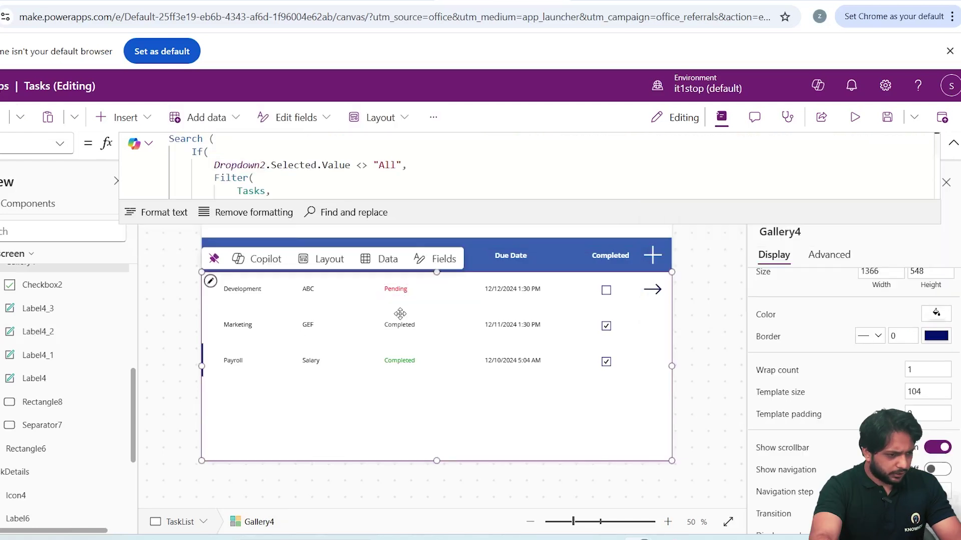
{"action": "type", "text": "Grid"}
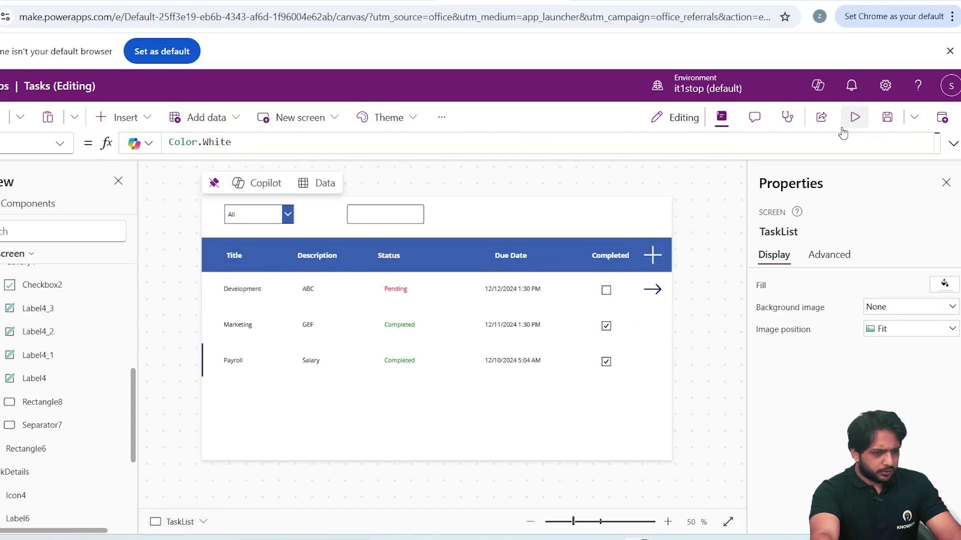
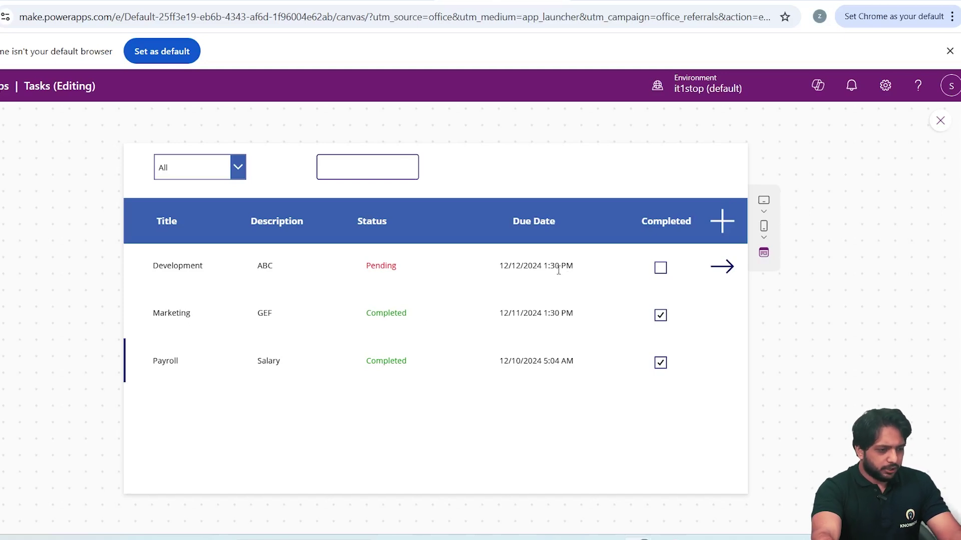
In preview, submit task 'Sales' with description Ababsdbc, due 13 December, status Pending, then exit preview
{"action": "left_click", "coordinate": [722, 220]}
{"action": "left_click", "coordinate": [172, 251]}
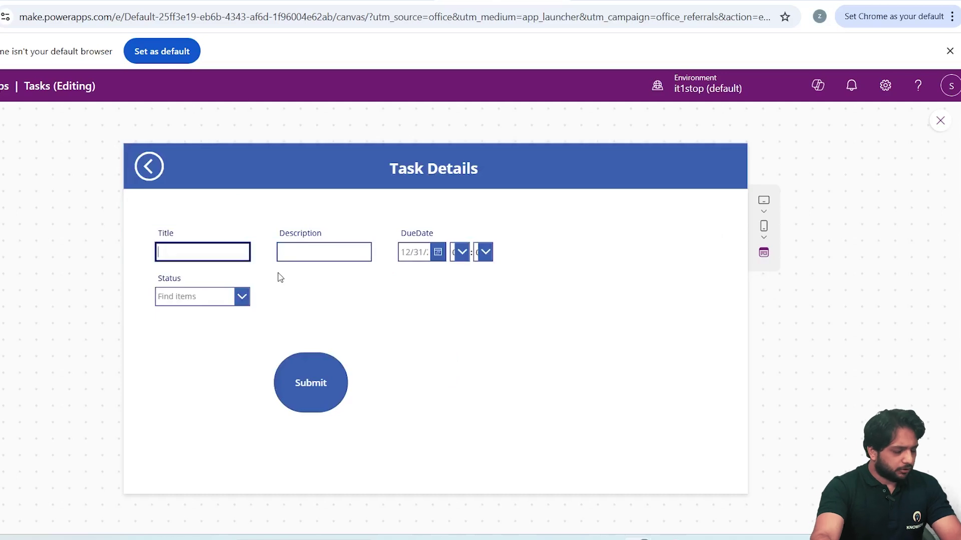
{"action": "type", "text": "Sal"}
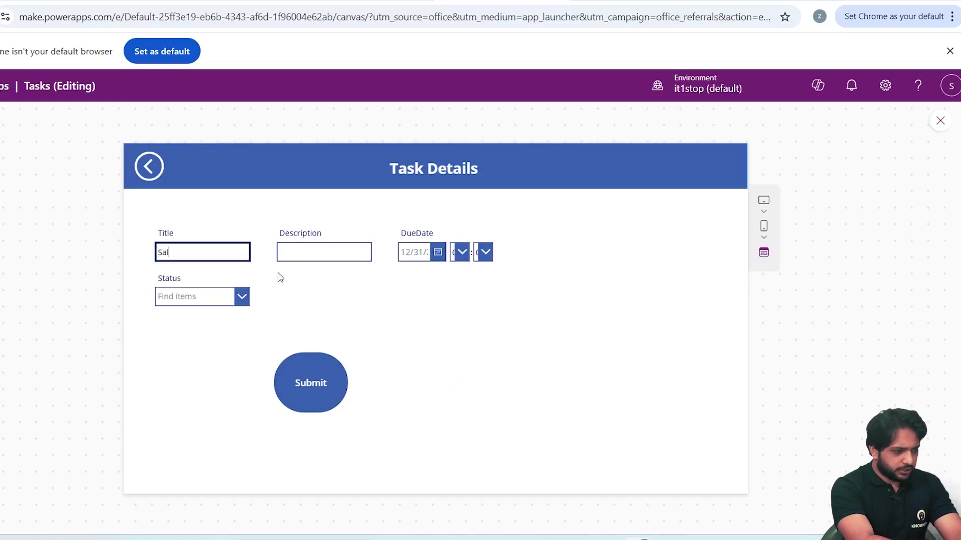
{"action": "type", "text": "es"}
{"action": "left_click", "coordinate": [342, 256]}
{"action": "type", "text": "Ababsdbc"}
{"action": "left_click", "coordinate": [438, 252]}
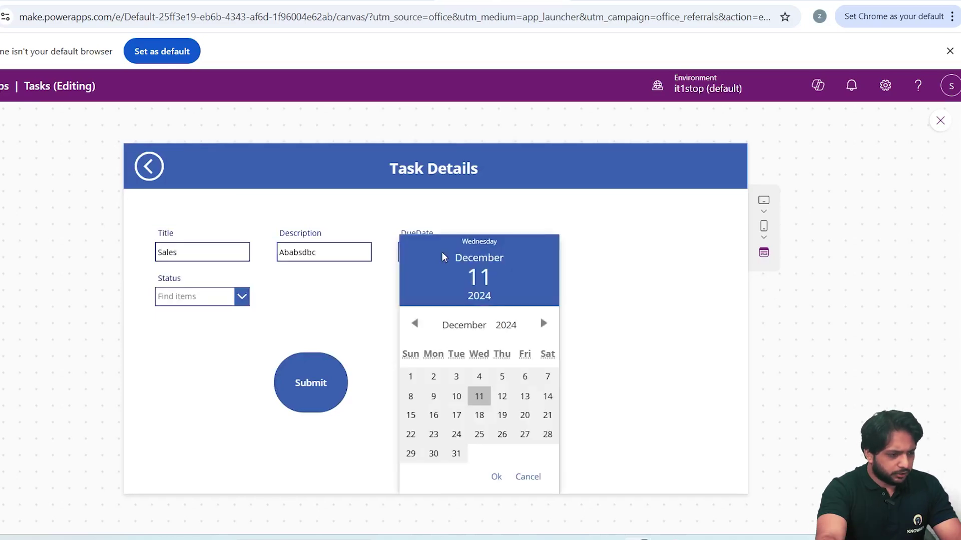
{"action": "left_click", "coordinate": [525, 396]}
{"action": "left_click", "coordinate": [200, 296]}
{"action": "left_click", "coordinate": [190, 316]}
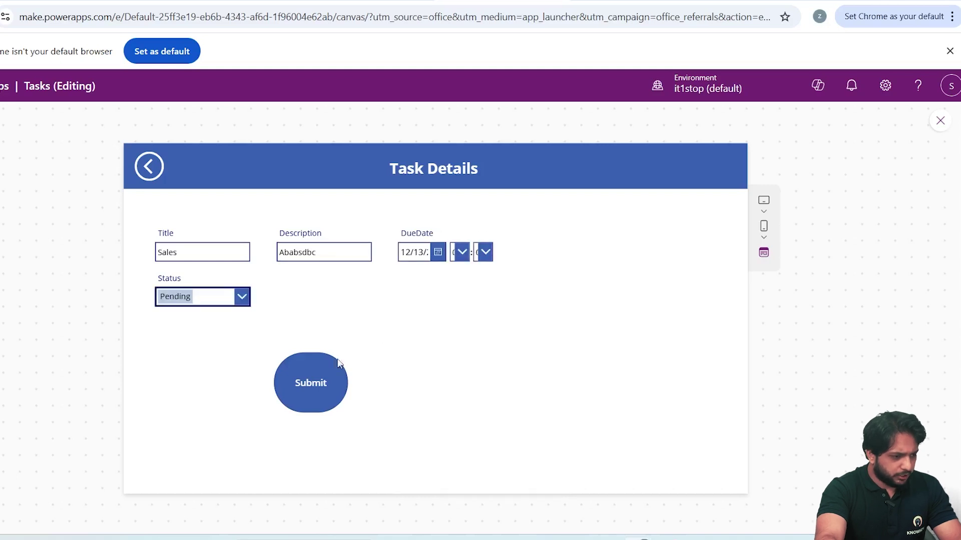
{"action": "left_click", "coordinate": [345, 391]}
{"action": "key", "text": "Escape"}
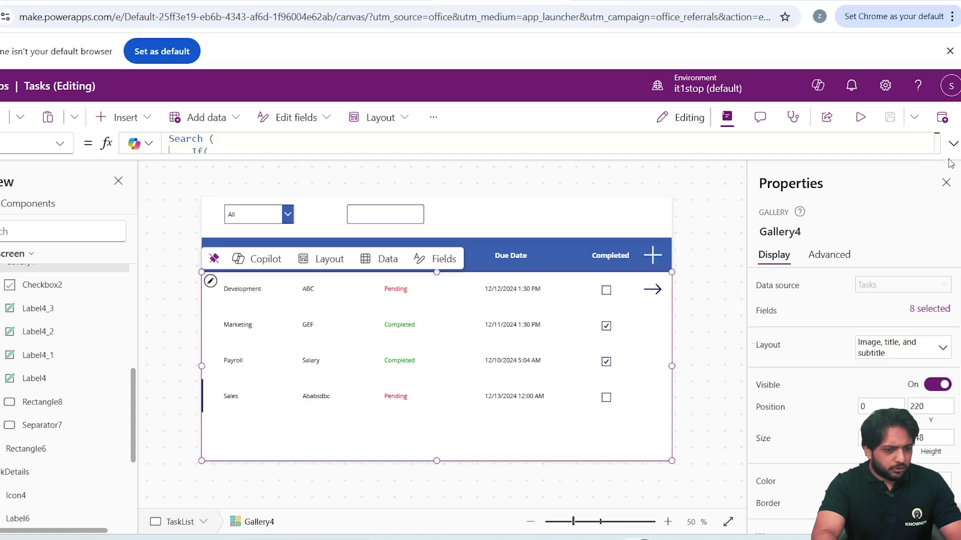
Review the Pending label's colour formula and its due-date comparison
{"action": "left_click", "coordinate": [953, 144]}
{"action": "left_click", "coordinate": [395, 289]}
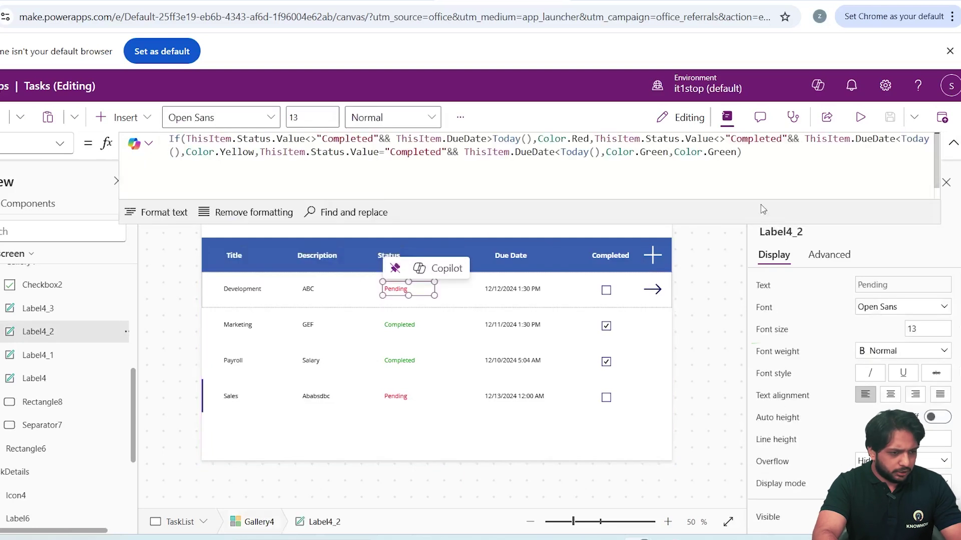
{"action": "left_click", "coordinate": [493, 139]}
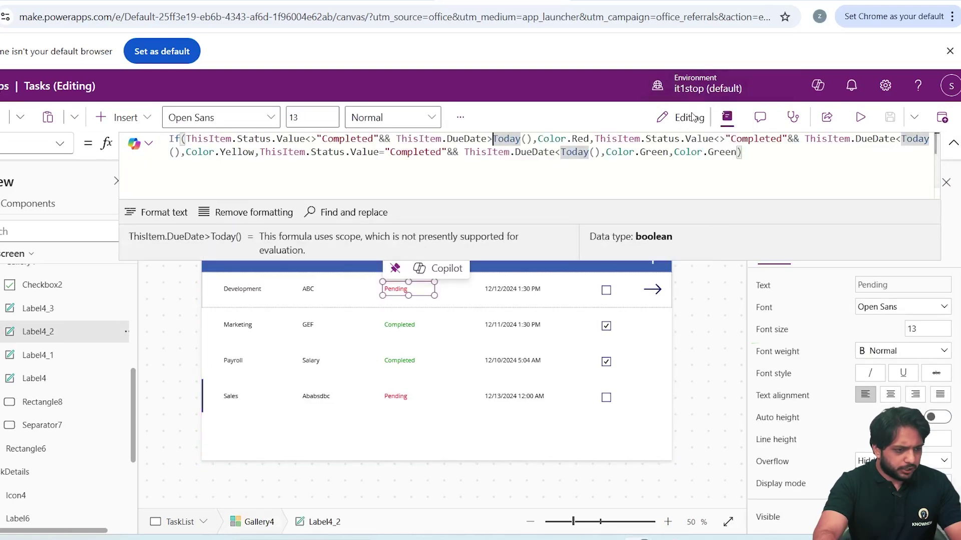
Delete the old arrow icon from the gallery's first row
{"action": "left_click", "coordinate": [649, 288]}
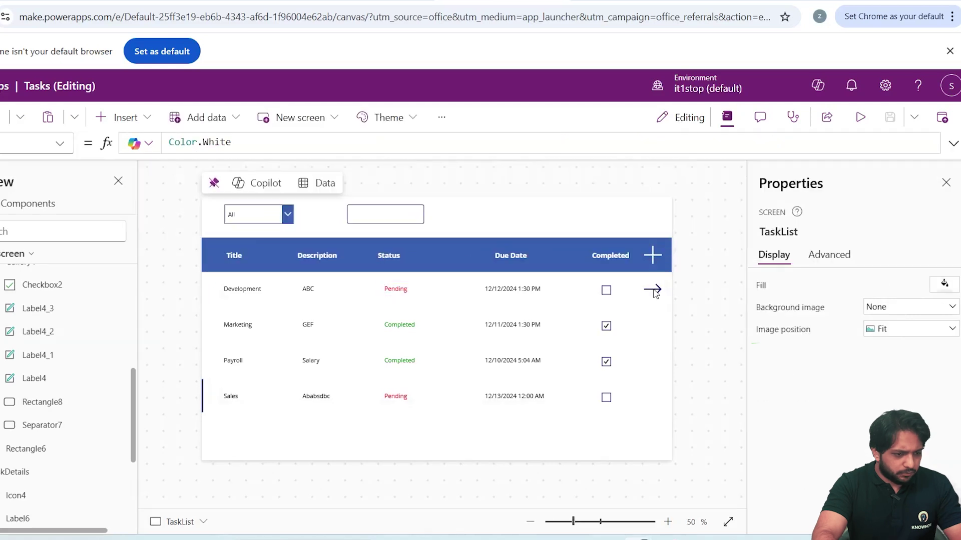
{"action": "left_click", "coordinate": [652, 289]}
{"action": "right_click", "coordinate": [653, 290]}
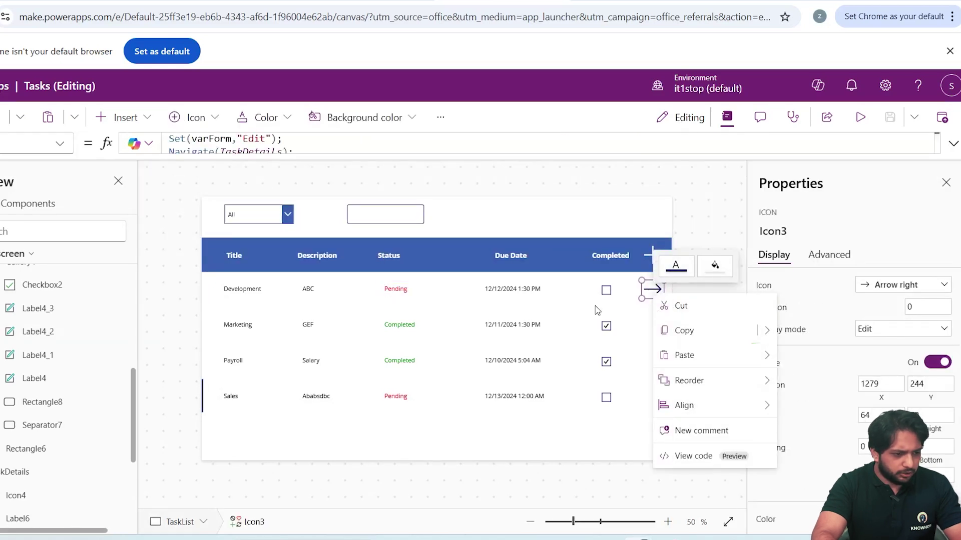
{"action": "left_click", "coordinate": [829, 255]}
{"action": "key", "text": "Delete"}
{"action": "left_click", "coordinate": [277, 295]}
Insert a Next arrow icon, found by searching 'arrow', into the task gallery rows
{"action": "left_click", "coordinate": [303, 288]}
{"action": "left_click", "coordinate": [281, 295]}
{"action": "left_click", "coordinate": [10, 211]}
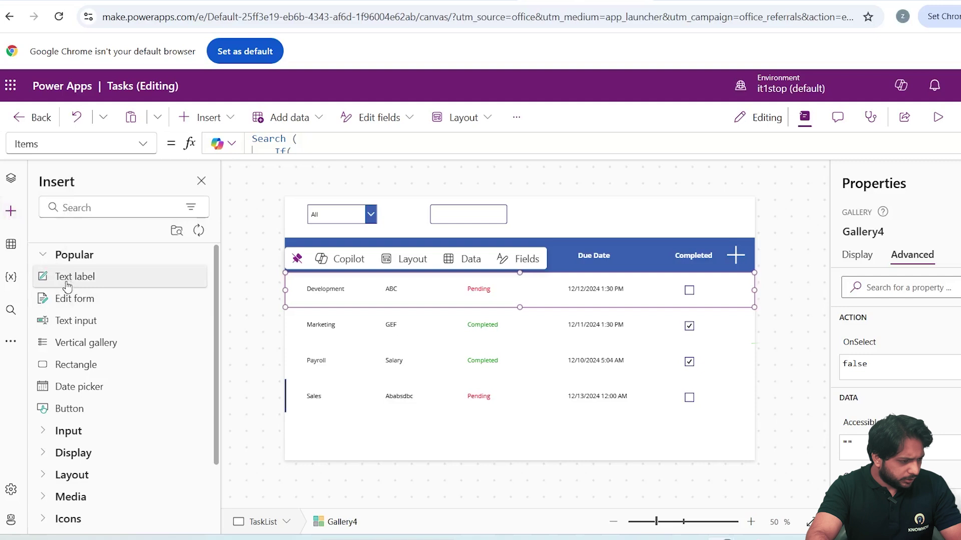
{"action": "left_click", "coordinate": [110, 208]}
{"action": "type", "text": "arrow"}
{"action": "left_click", "coordinate": [78, 387]}
Set the arrow's OnSelect to Set(varForm,"Edit"); Navigate(TaskDetails)
{"action": "left_click", "coordinate": [896, 364]}
{"action": "key", "text": "ctrl+a"}
{"action": "type", "text": "S"}
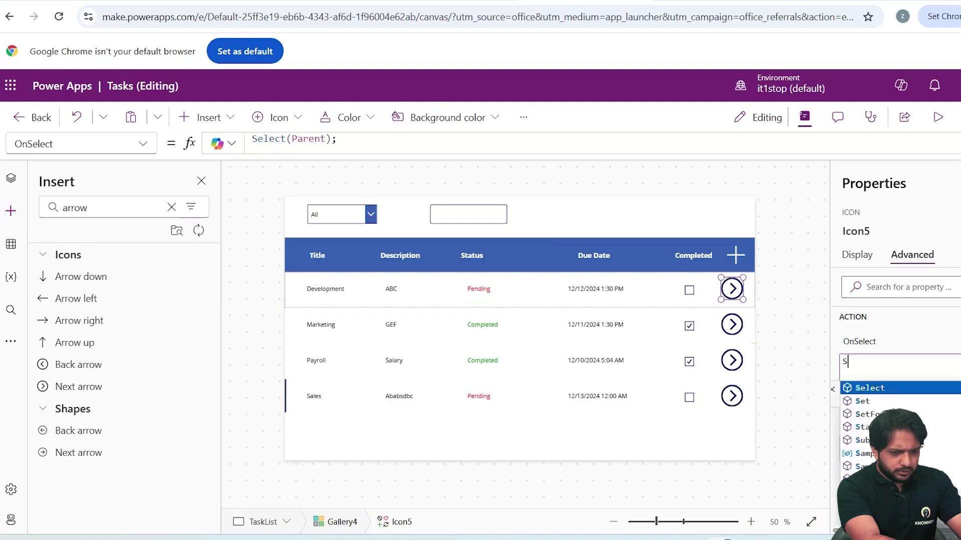
{"action": "type", "text": "et(varForm,\"Ed"}
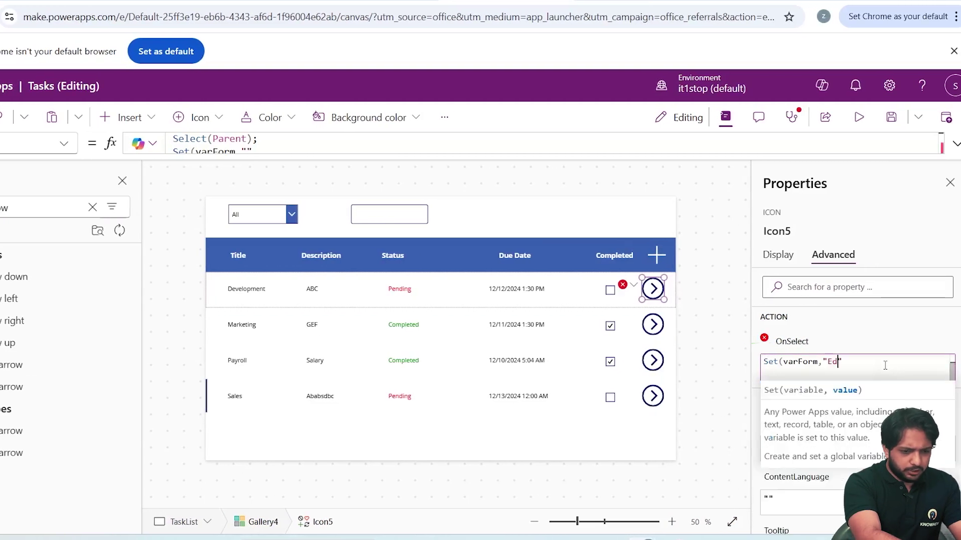
{"action": "type", "text": "it\");"}
{"action": "key", "text": "shift+Return"}
{"action": "type", "text": "Navigate(Tas"}
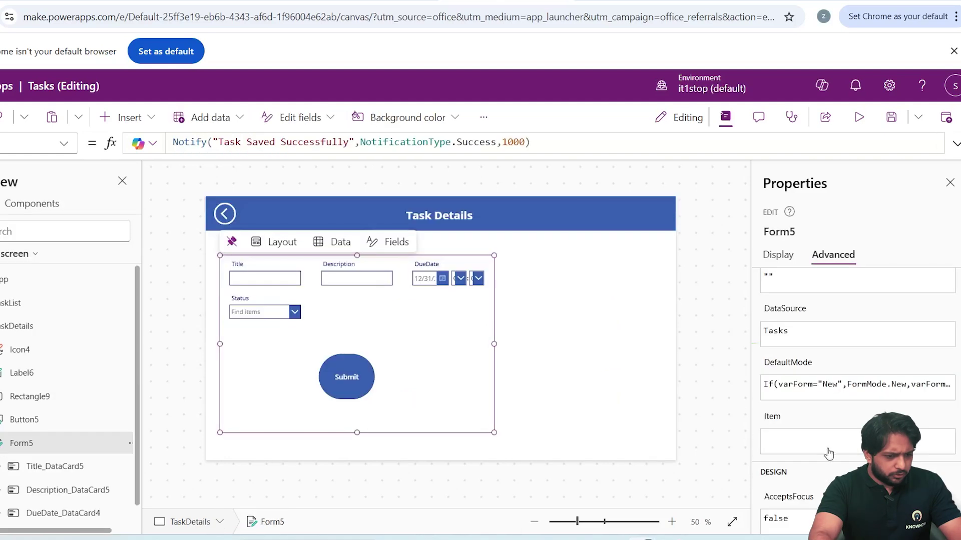
{"action": "left_click", "coordinate": [829, 451]}
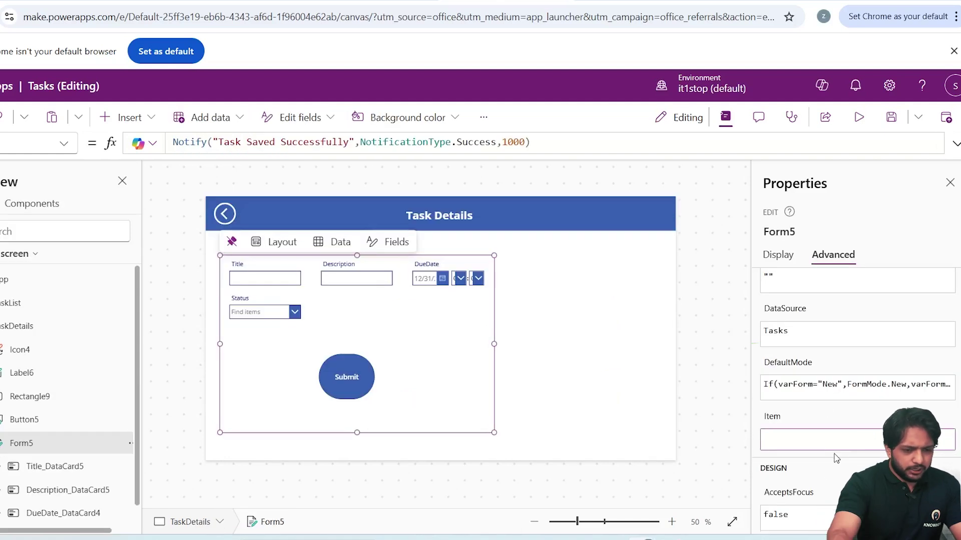
Enter the Task Details form's Item formula LookUp(Tasks, ID=Gallery4.Selected.ID)
{"action": "type", "text": "Lookj"}
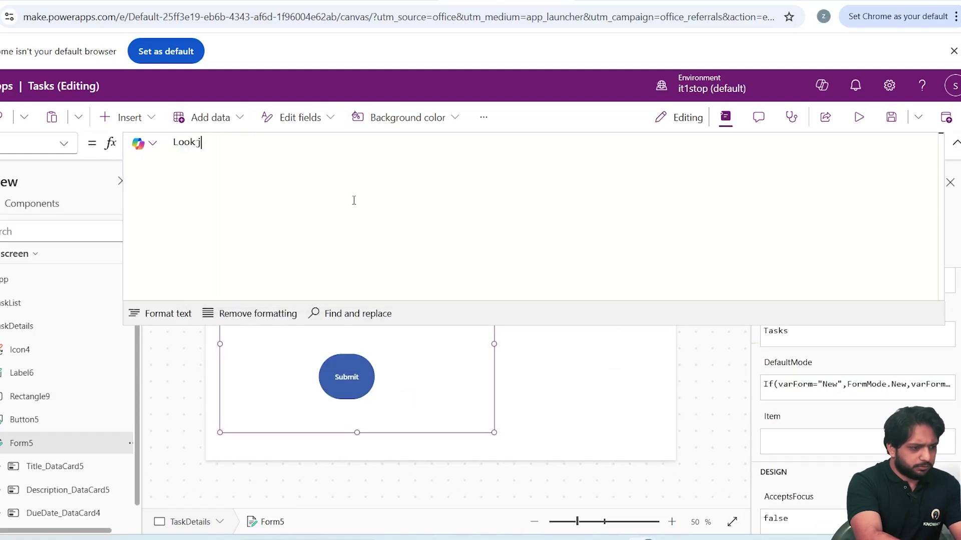
{"action": "key", "text": "BackSpace"}
{"action": "type", "text": "Up(Tasks"}
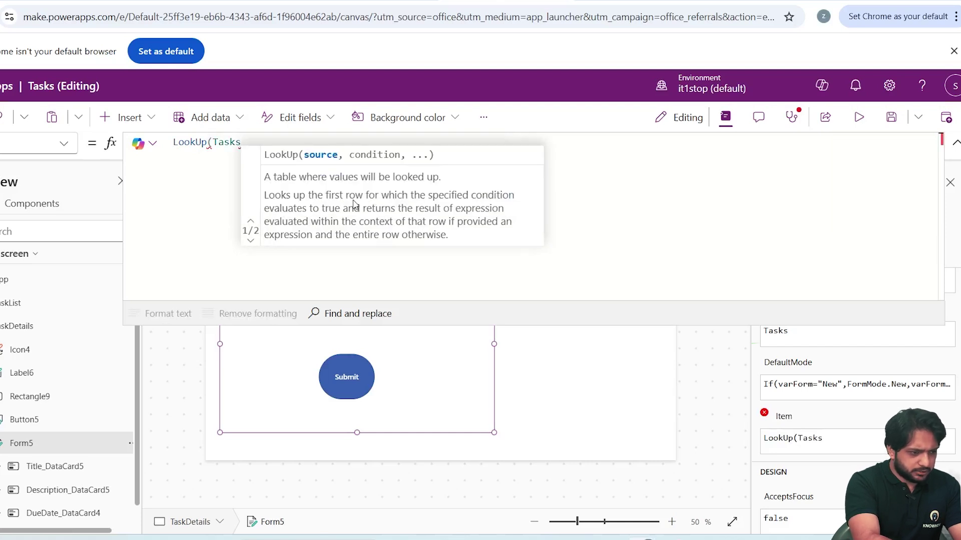
{"action": "type", "text": ",Gallery4"}
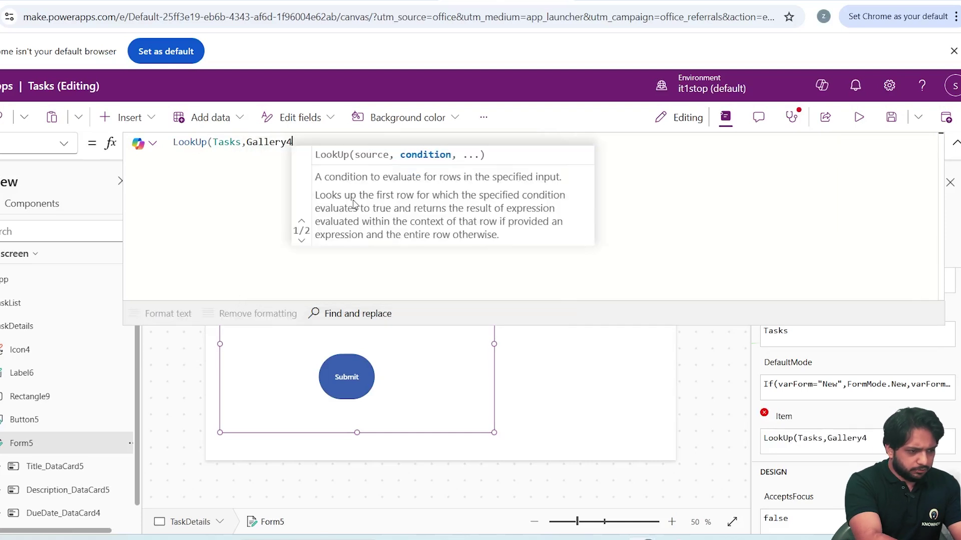
{"action": "type", "text": ".Selected.ID)"}
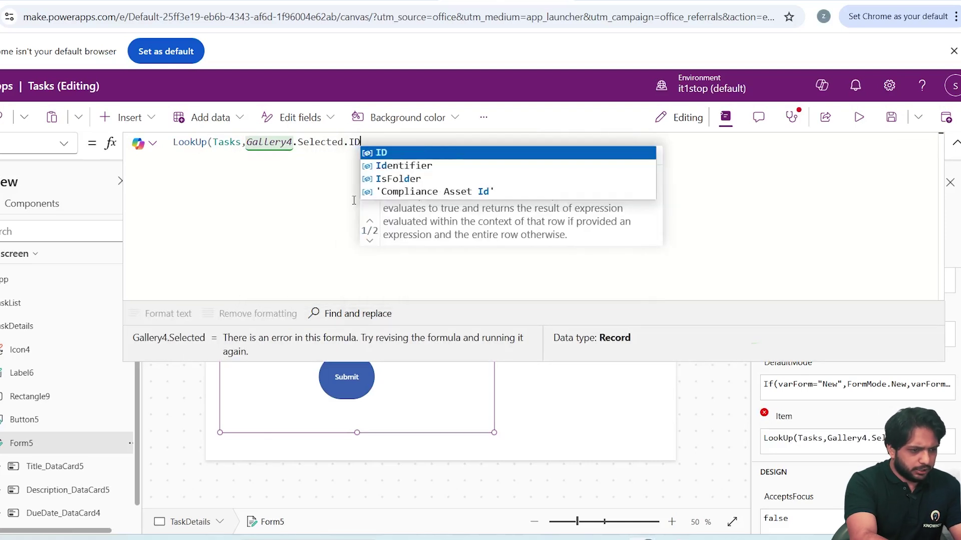
{"action": "type", "text": "d="}
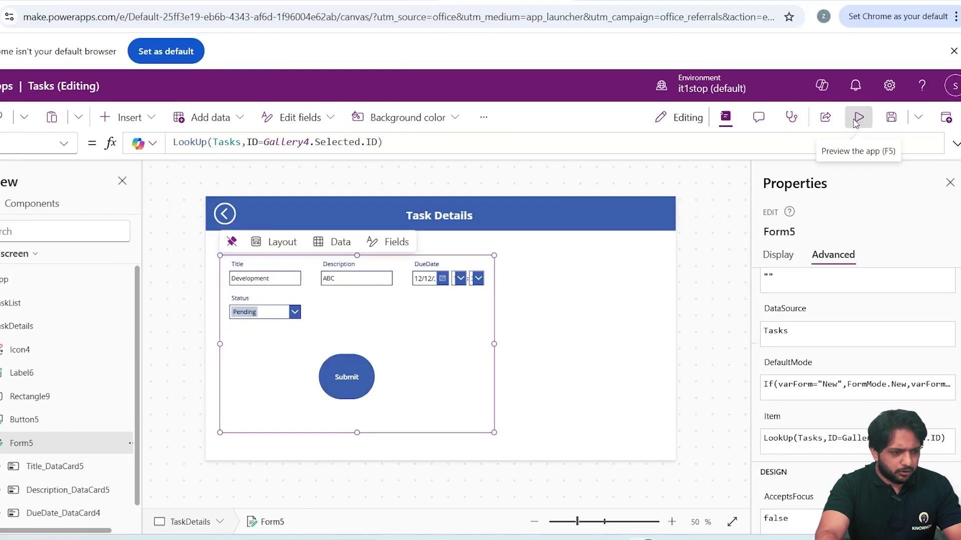
In preview, change the Development task's due date to 9 December and submit it
{"action": "left_click", "coordinate": [859, 118]}
{"action": "left_click", "coordinate": [442, 252]}
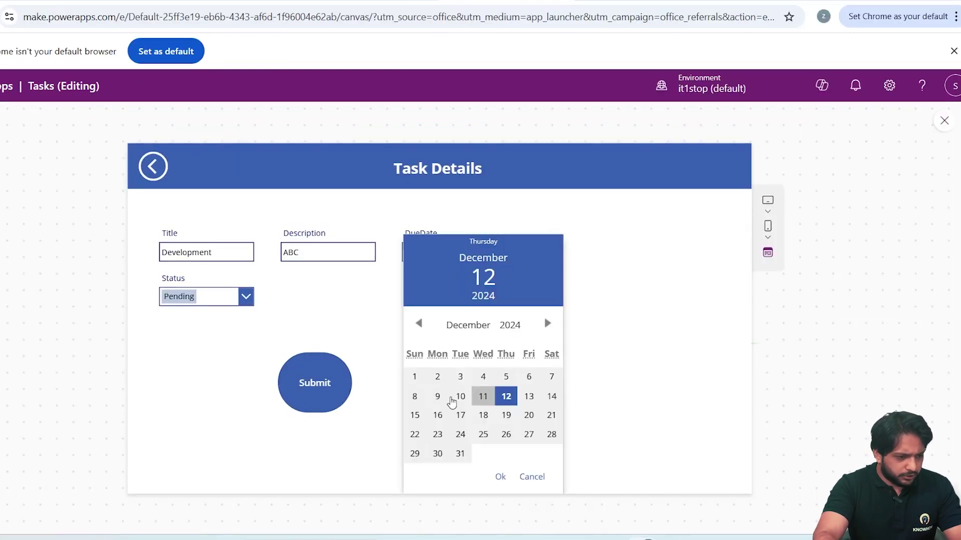
{"action": "left_click", "coordinate": [437, 396]}
{"action": "left_click", "coordinate": [501, 477]}
{"action": "left_click", "coordinate": [339, 396]}
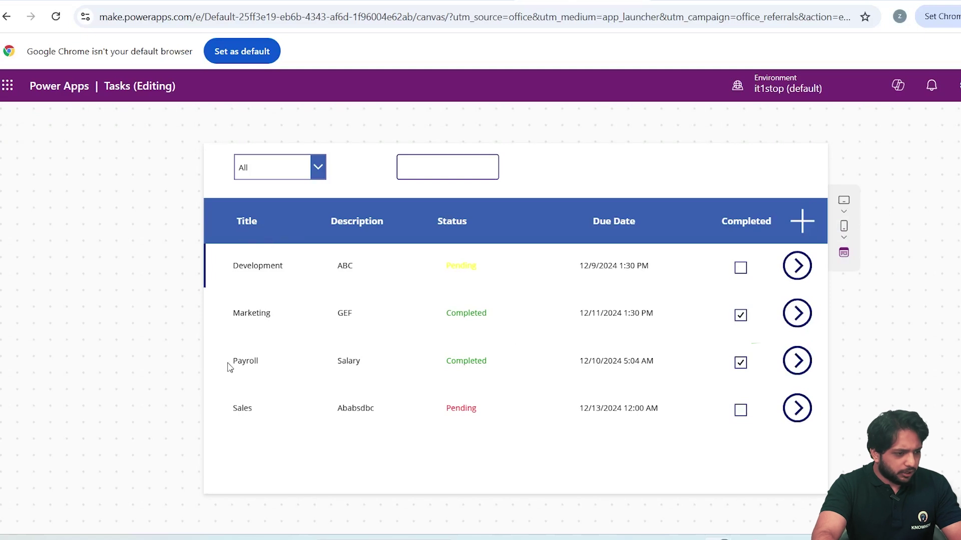
Test the status filter on All and select the Sales task row
{"action": "left_click", "coordinate": [266, 167]}
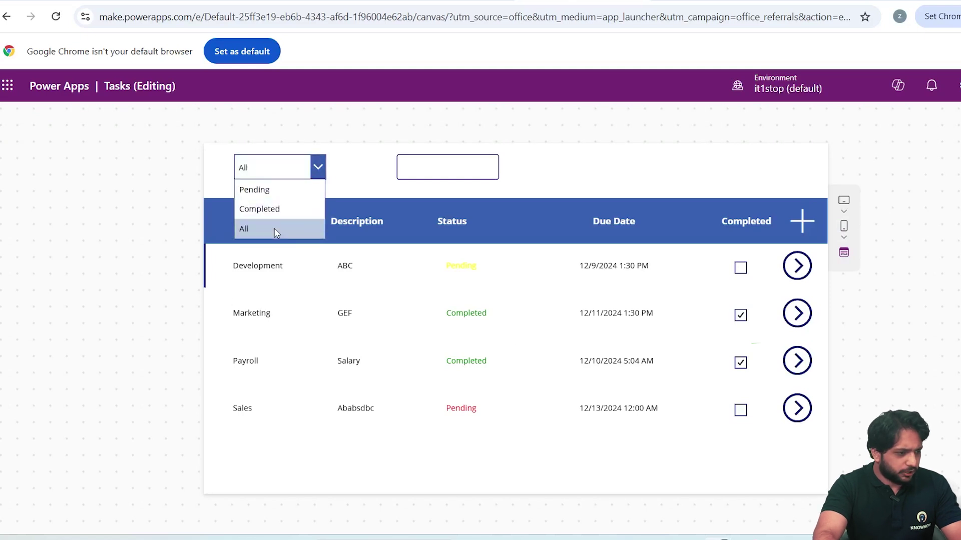
{"action": "left_click", "coordinate": [428, 162]}
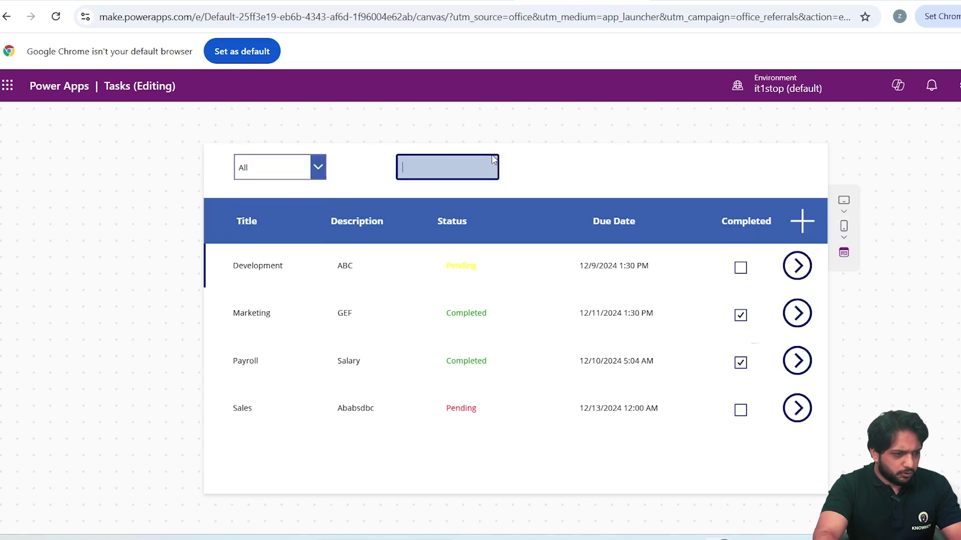
{"action": "left_click", "coordinate": [730, 431]}
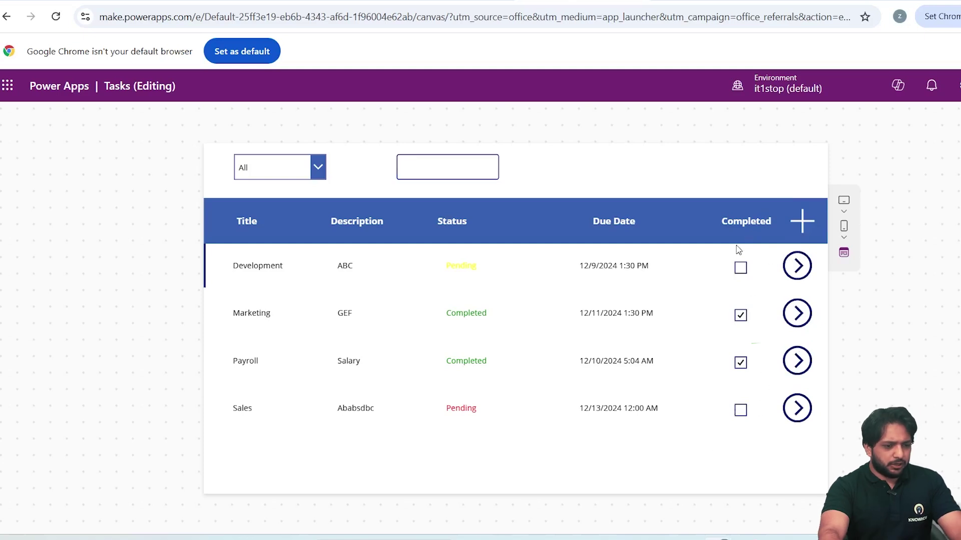
{"action": "left_click_drag", "start_coordinate": [670, 407], "coordinate": [629, 420]}
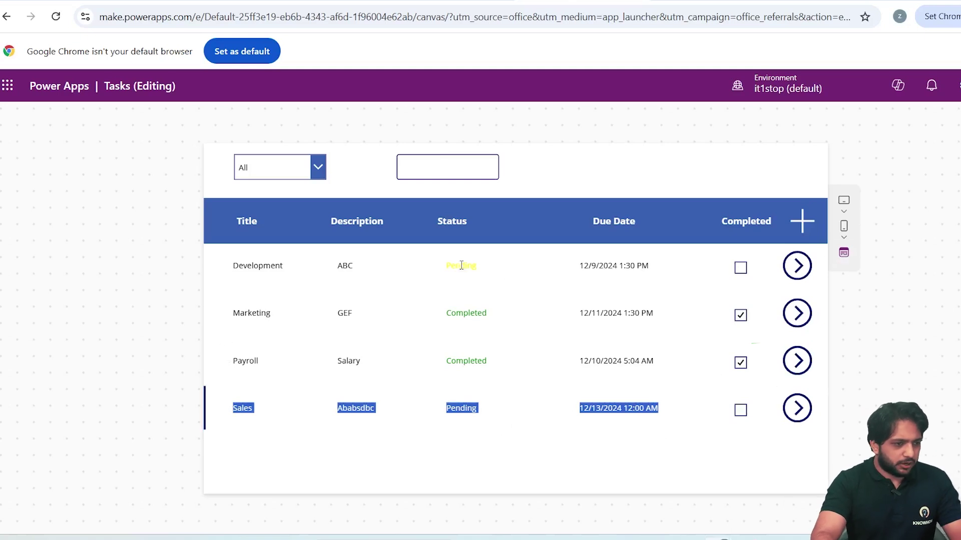
Switch from Power Apps to Power Automate's My flows page
{"action": "left_click", "coordinate": [7, 86]}
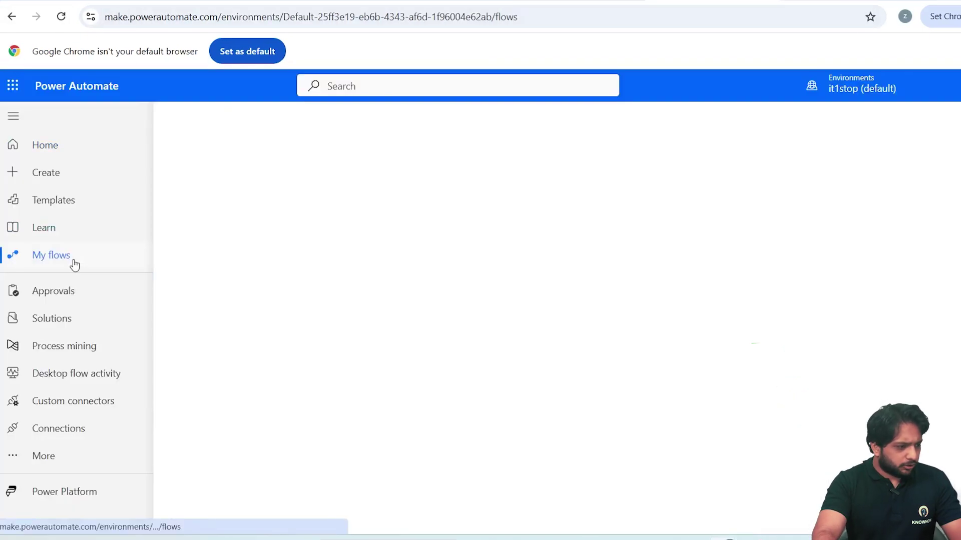
{"action": "right_click", "coordinate": [86, 260]}
{"action": "left_click", "coordinate": [441, 178]}
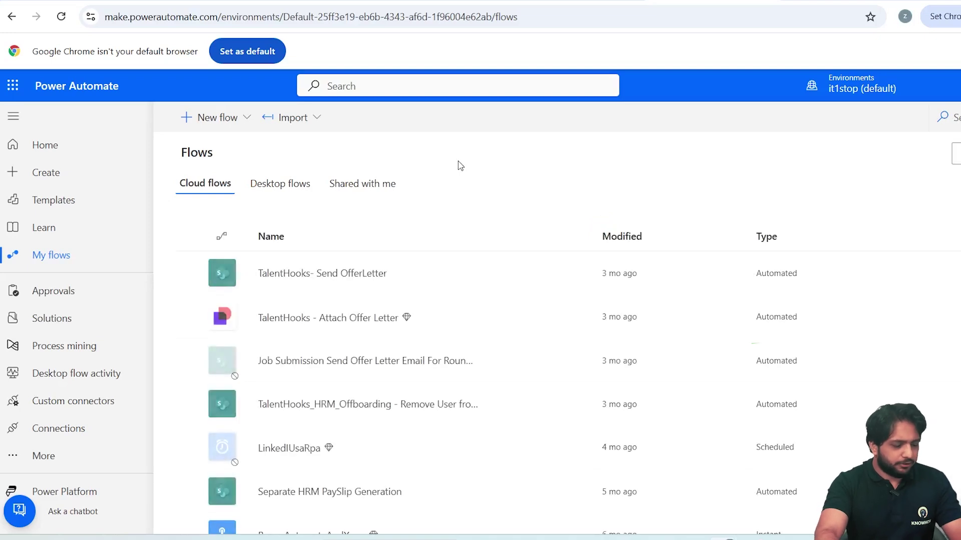
Create an automated cloud flow named TaskRe, skip the trigger, and add Recurrence in the classic designer
{"action": "left_click", "coordinate": [214, 118]}
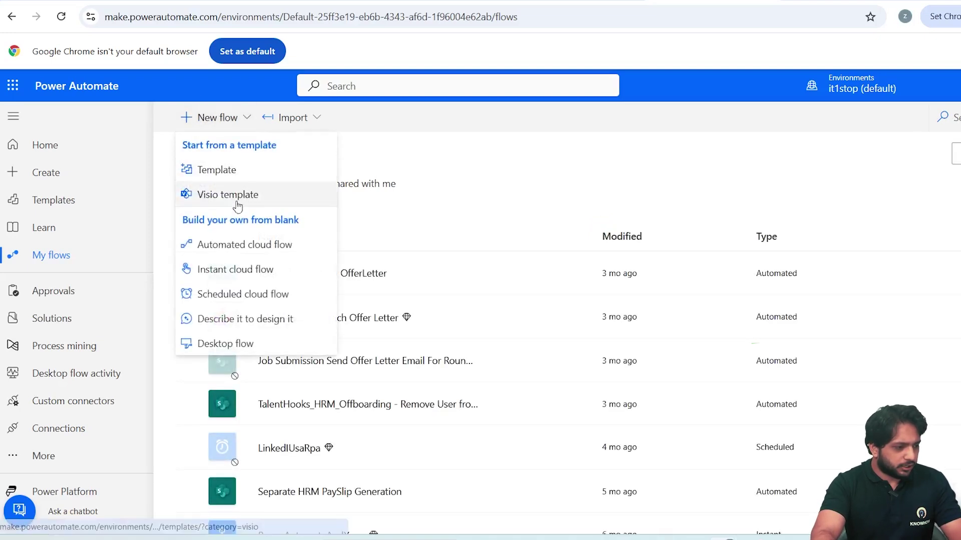
{"action": "left_click", "coordinate": [251, 245]}
{"action": "left_click", "coordinate": [668, 178]}
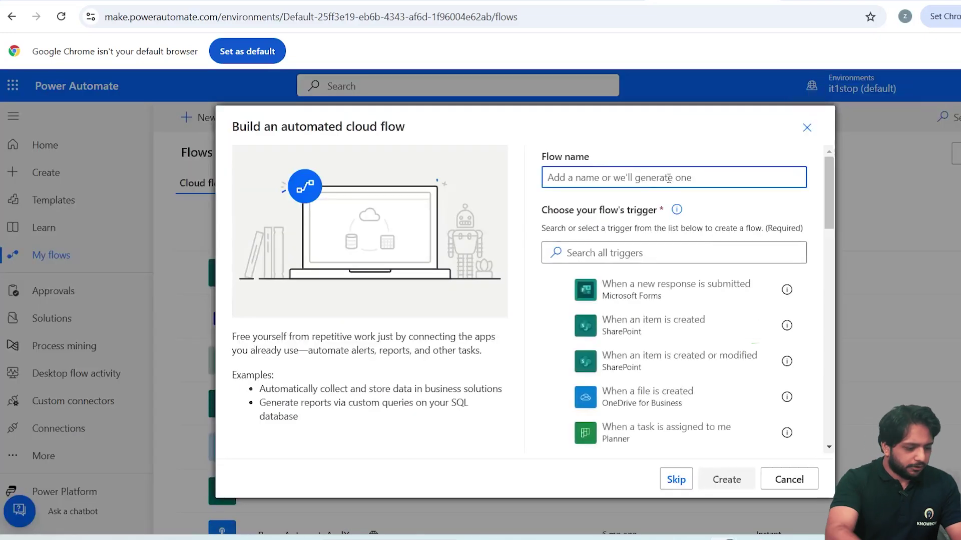
{"action": "type", "text": "Task"}
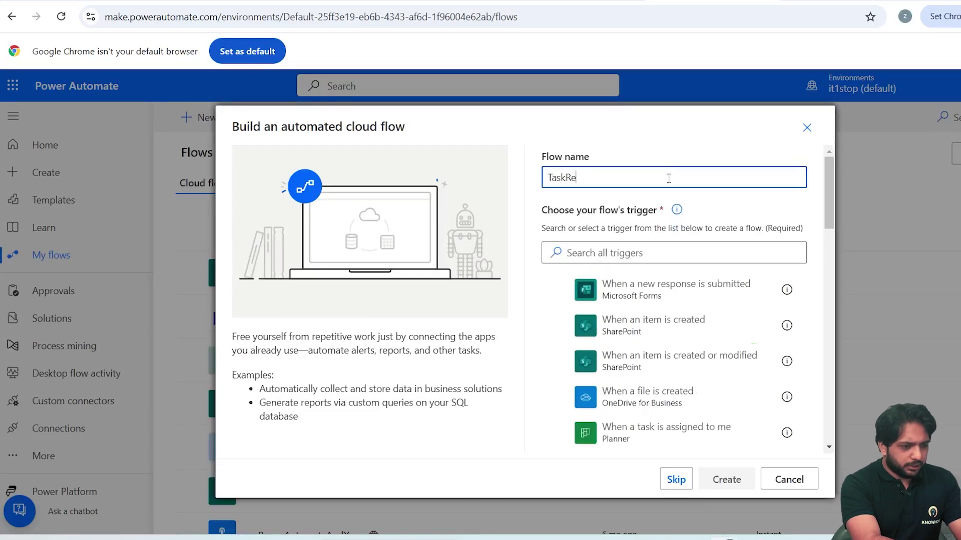
{"action": "type", "text": "Re"}
{"action": "left_click", "coordinate": [676, 479]}
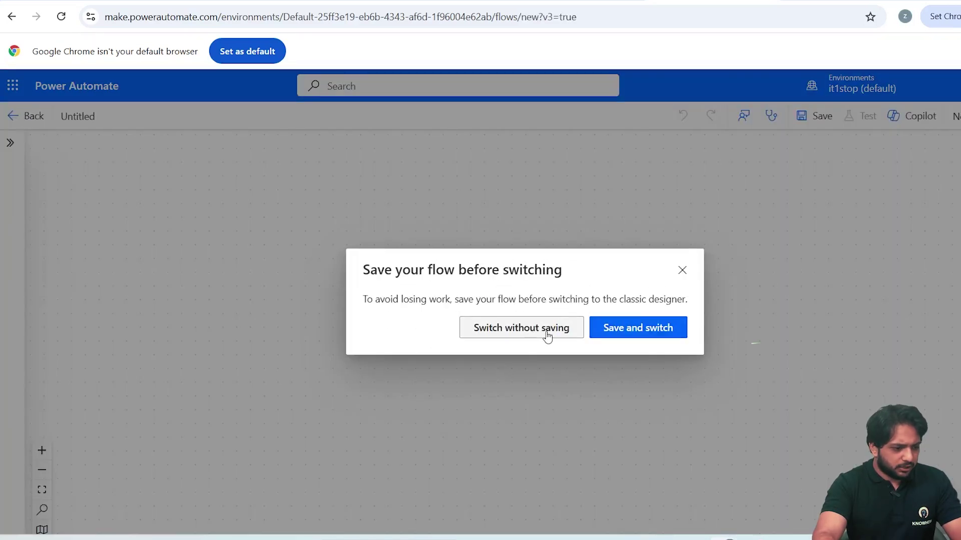
{"action": "left_click", "coordinate": [547, 337]}
{"action": "type", "text": "s"}
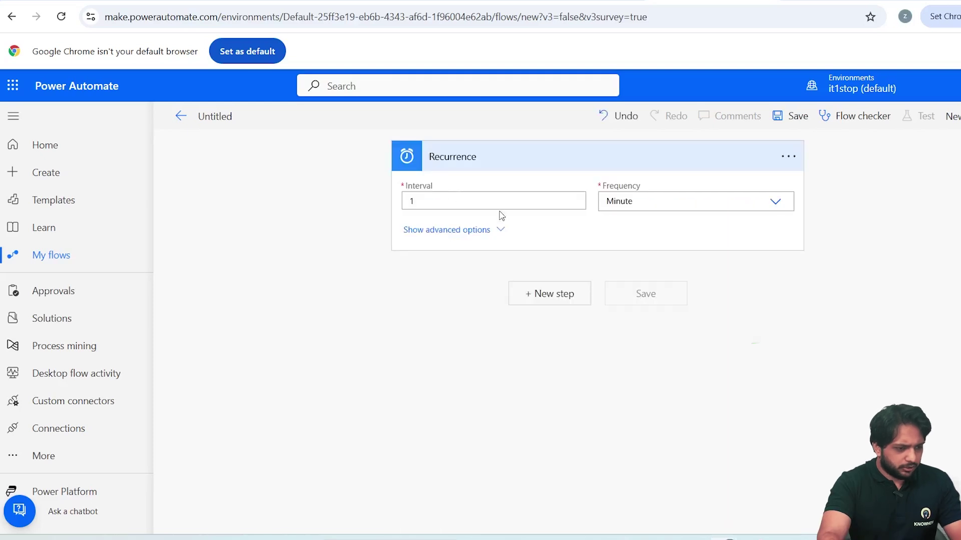
Set the Recurrence to run daily in UTC+05:30, starting 2024-12-10
{"action": "left_click", "coordinate": [653, 206]}
{"action": "left_click", "coordinate": [635, 265]}
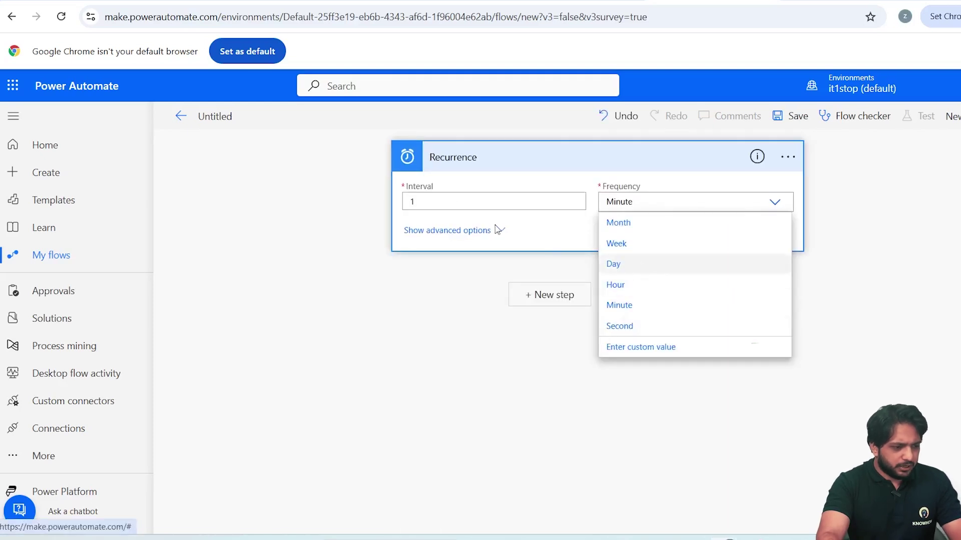
{"action": "left_click", "coordinate": [453, 234]}
{"action": "left_click", "coordinate": [541, 234]}
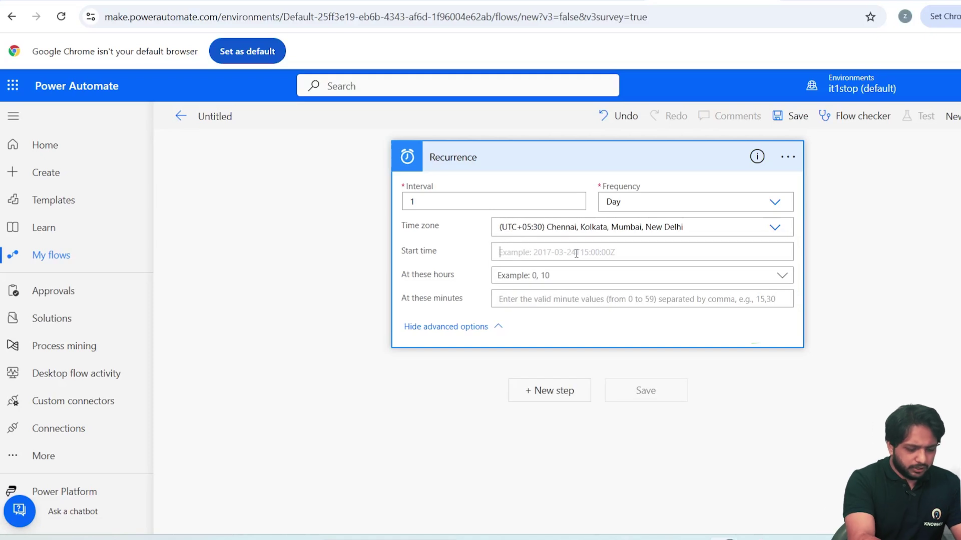
{"action": "type", "text": "2024-12-10"}
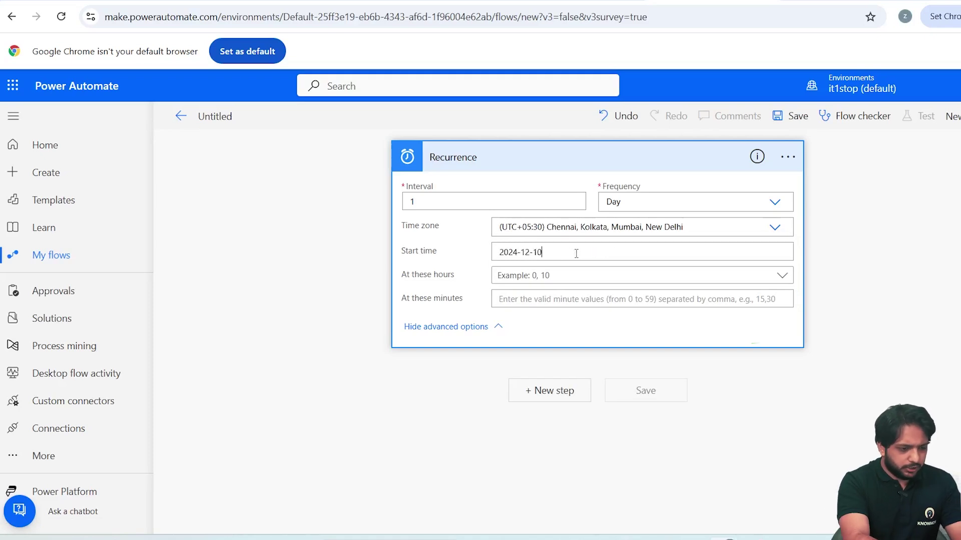
{"action": "scroll", "coordinate": [550, 366], "scroll_direction": "down", "scroll_amount": 1}
{"action": "left_click", "coordinate": [543, 363]}
Add SharePoint Get items on the Talent Hooks Tasks list with Filter Query Status ne 'Completed'
{"action": "type", "text": "Get items"}
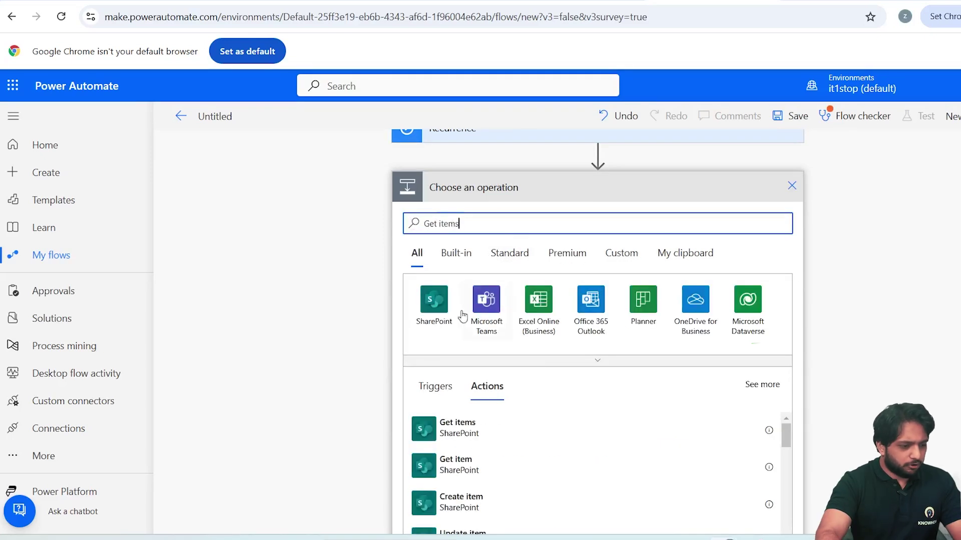
{"action": "left_click", "coordinate": [440, 426]}
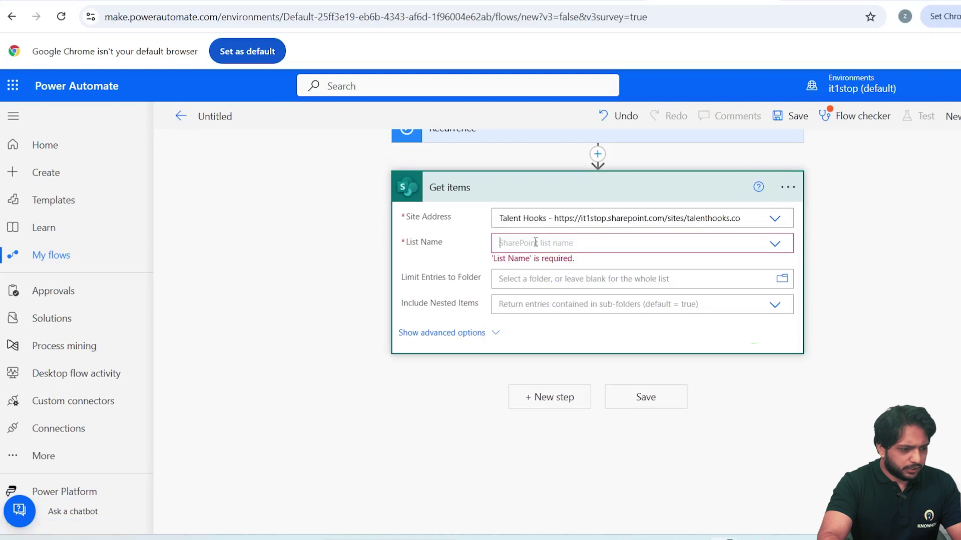
{"action": "left_click", "coordinate": [535, 243]}
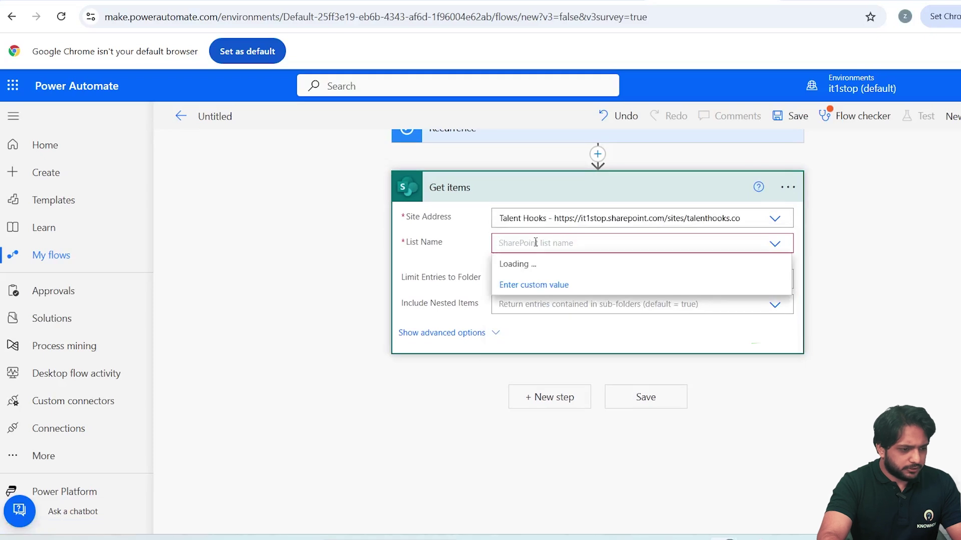
{"action": "left_click", "coordinate": [508, 345]}
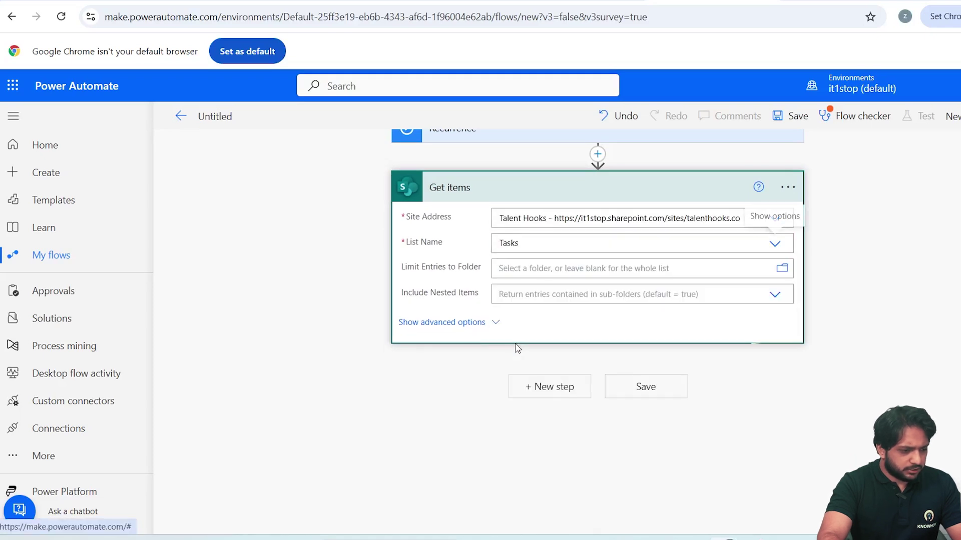
{"action": "left_click", "coordinate": [490, 323]}
{"action": "left_click", "coordinate": [542, 316]}
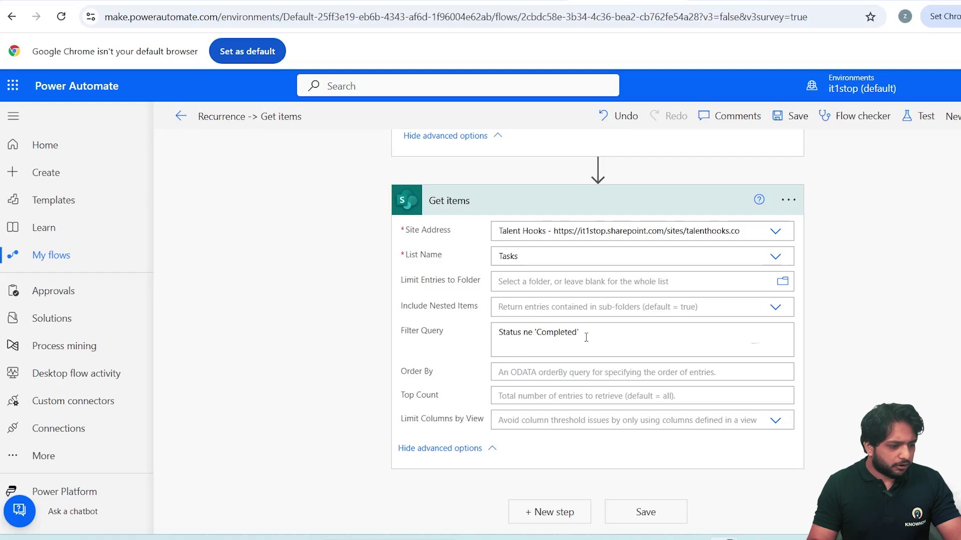
{"action": "left_click", "coordinate": [586, 337]}
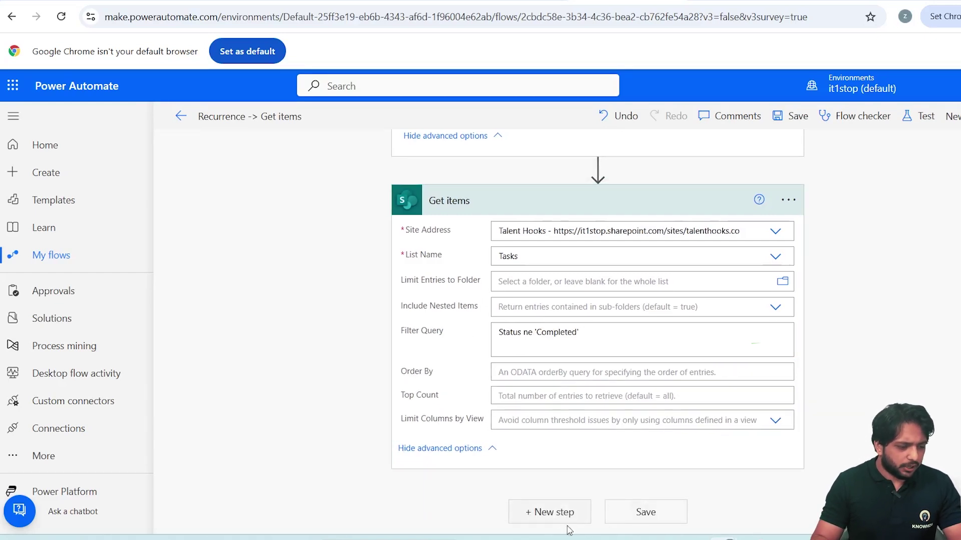
Add a Send an email (V2) action after Get items
{"action": "left_click", "coordinate": [551, 512]}
{"action": "type", "text": "send an email"}
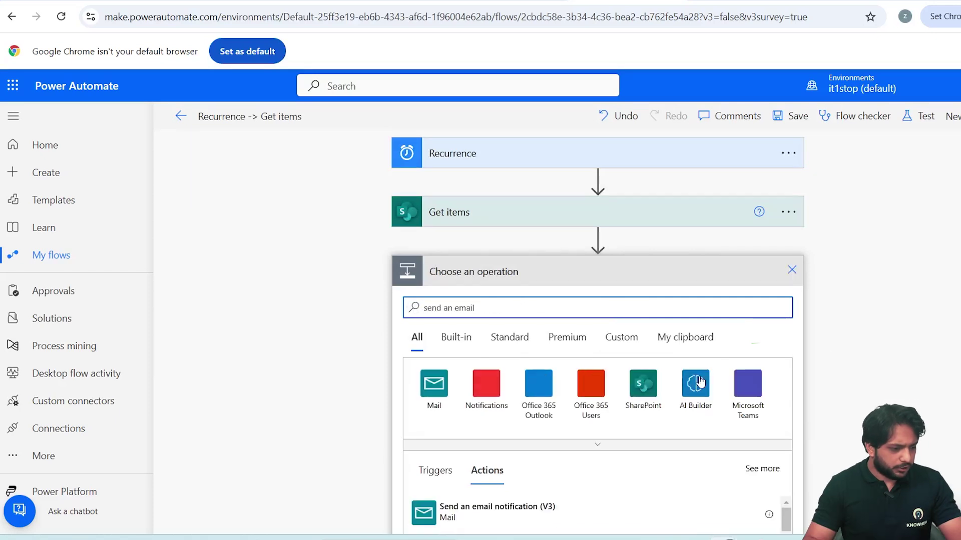
{"action": "scroll", "coordinate": [641, 379], "scroll_direction": "down", "scroll_amount": 4}
{"action": "left_click", "coordinate": [651, 380]}
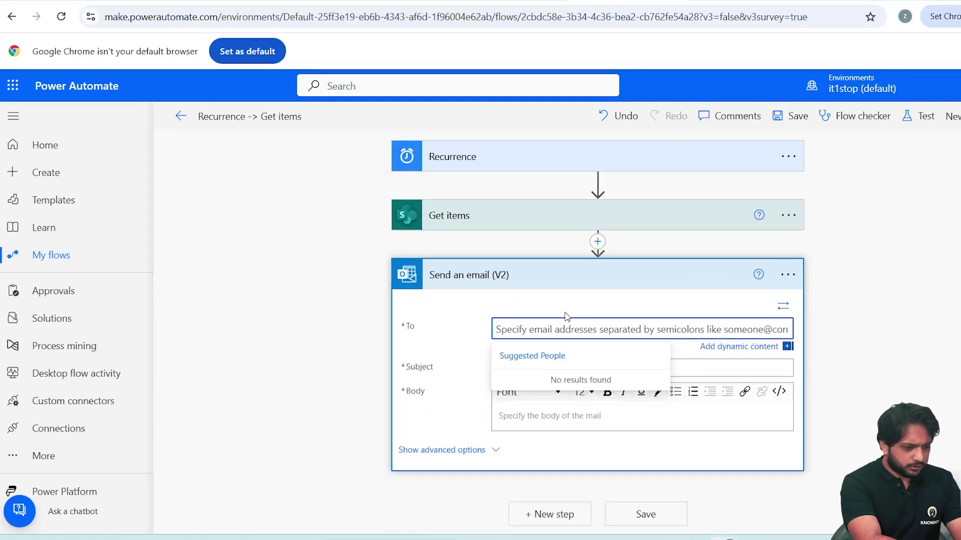
Address it to the suggested recipient, subject 'Complete the task', body with each task's Title, and save
{"action": "type", "text": "gourav"}
{"action": "key", "text": "Tab"}
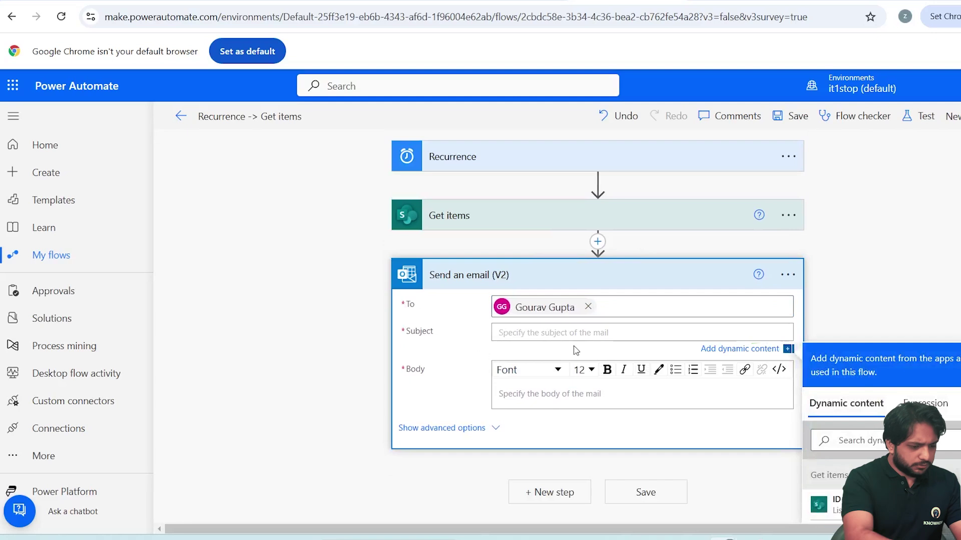
{"action": "type", "text": "Complete the t"}
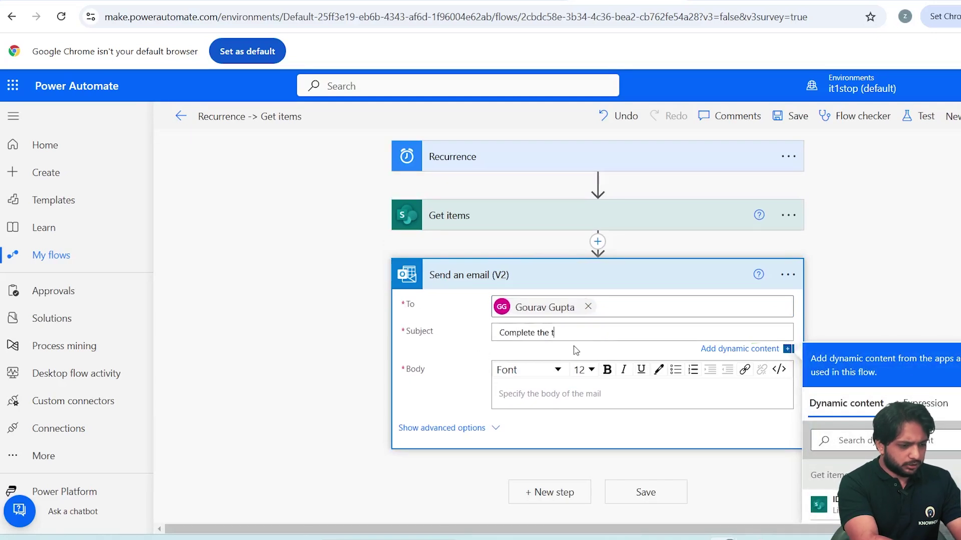
{"action": "type", "text": "est"}
{"action": "key", "text": "Tab"}
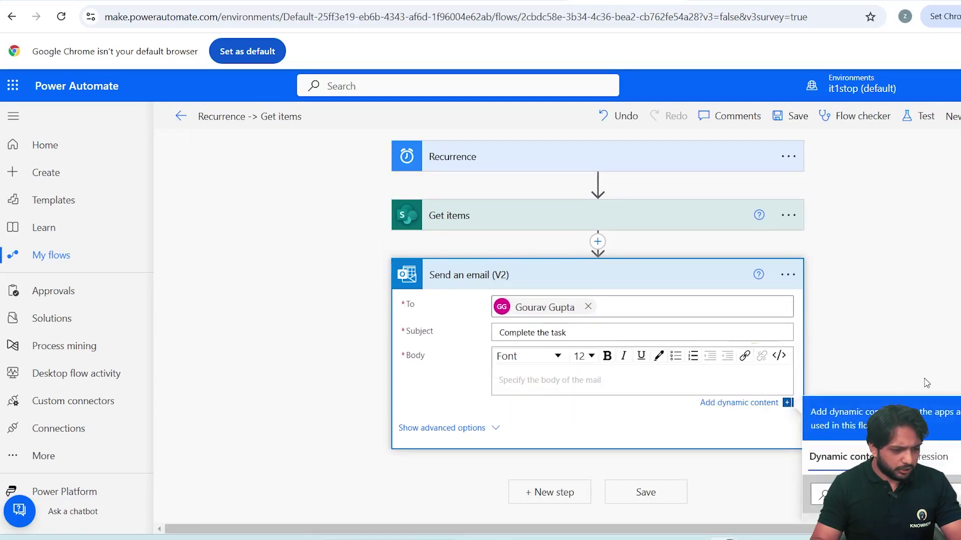
{"action": "scroll", "coordinate": [853, 302], "scroll_direction": "down", "scroll_amount": 5}
{"action": "left_click", "coordinate": [853, 301]}
{"action": "left_click", "coordinate": [622, 486]}
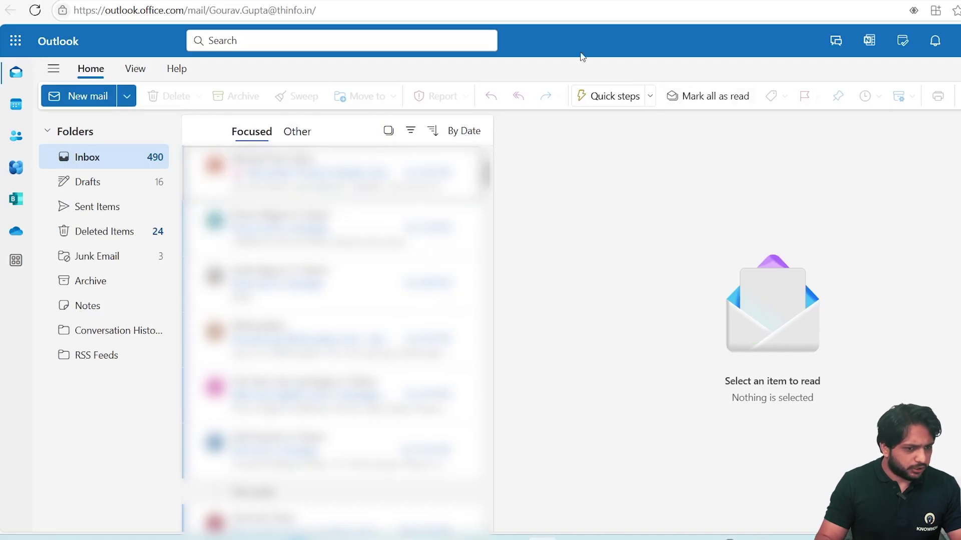
Refresh the Outlook inbox and read a received 'Complete the task' email
{"action": "left_click", "coordinate": [35, 11]}
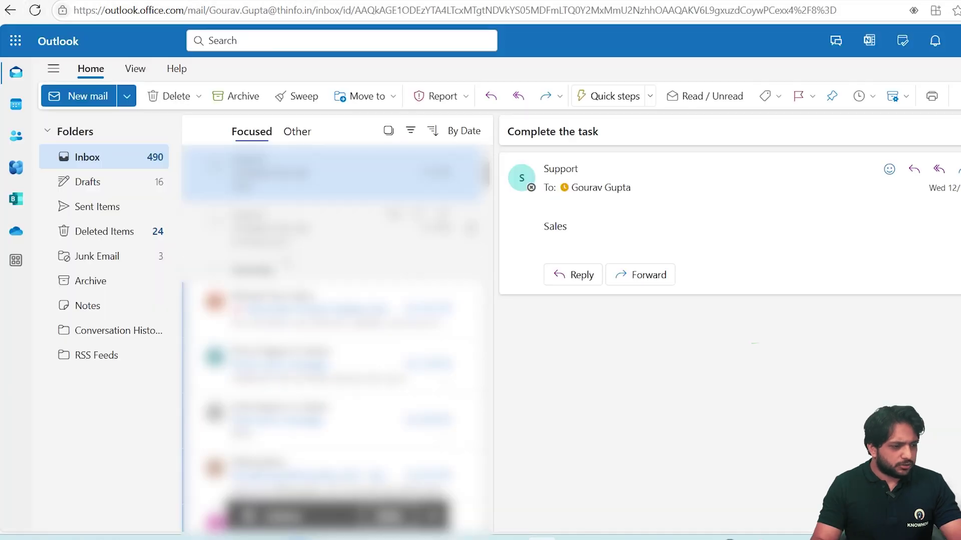
{"action": "left_click", "coordinate": [336, 222]}
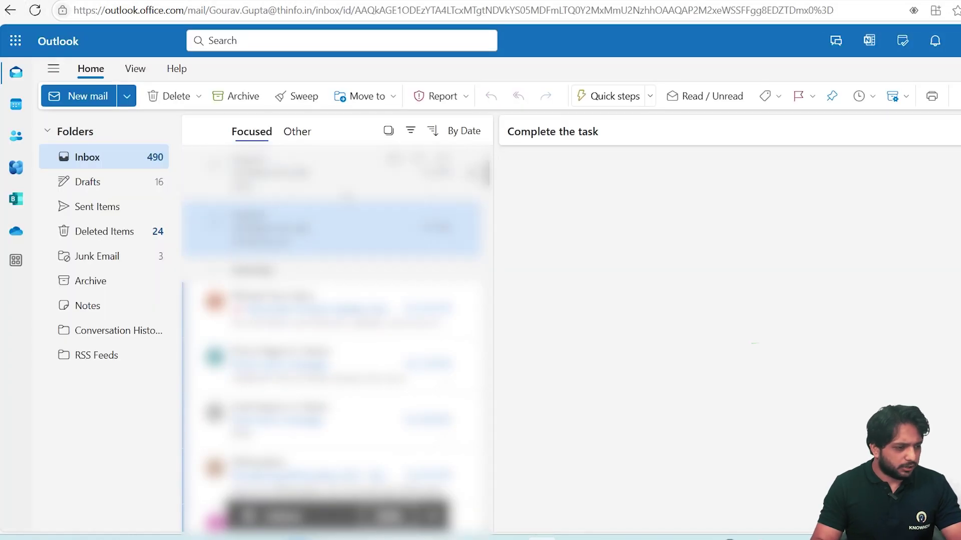
{"action": "key", "text": "alt+Tab"}
Open the flow in edit mode and expand the Recurrence settings to select the Interval value
{"action": "left_click", "coordinate": [181, 116]}
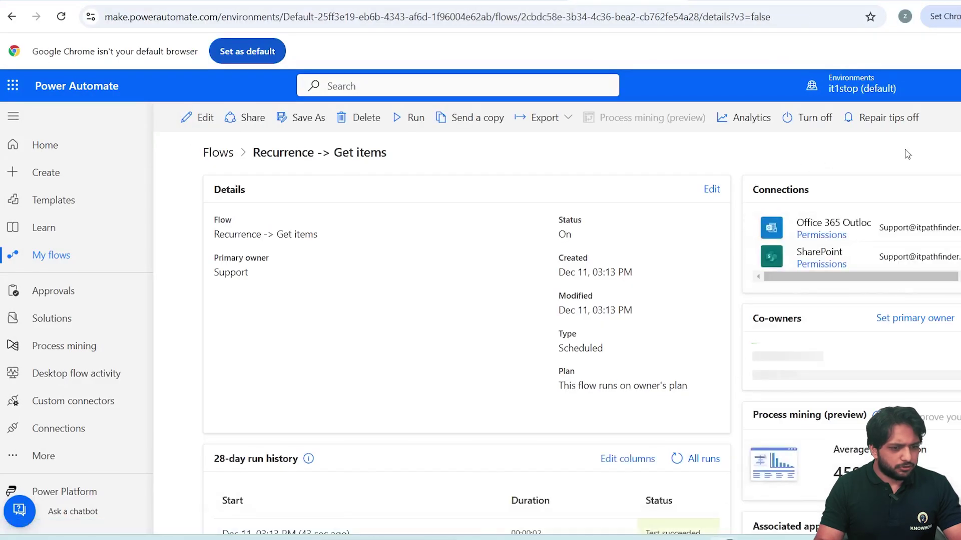
{"action": "scroll", "coordinate": [438, 173], "scroll_direction": "down", "scroll_amount": 1}
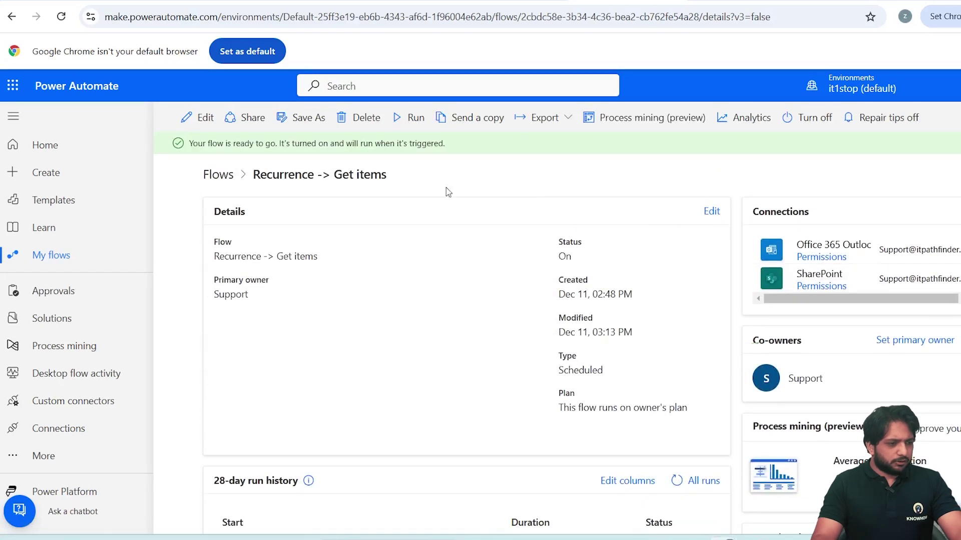
{"action": "left_click", "coordinate": [198, 117]}
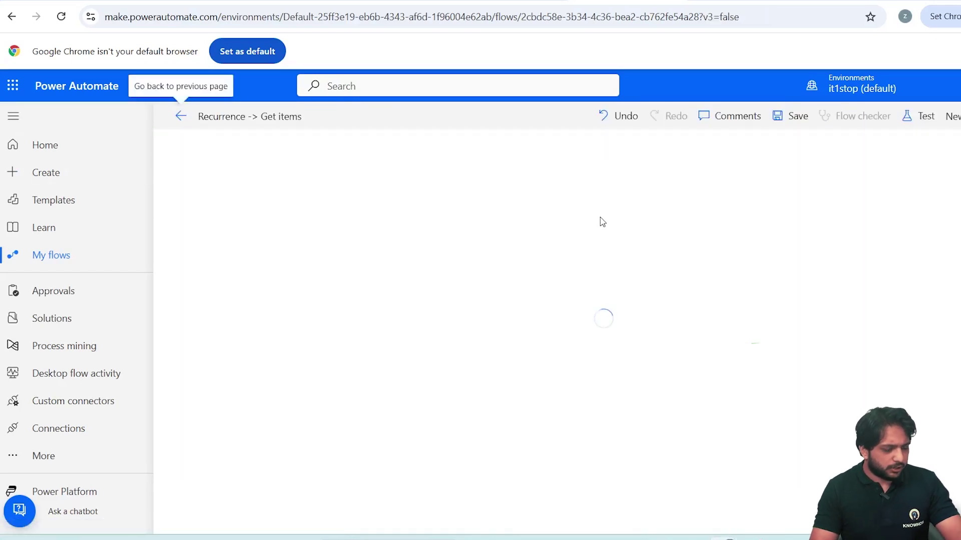
{"action": "left_click", "coordinate": [490, 226]}
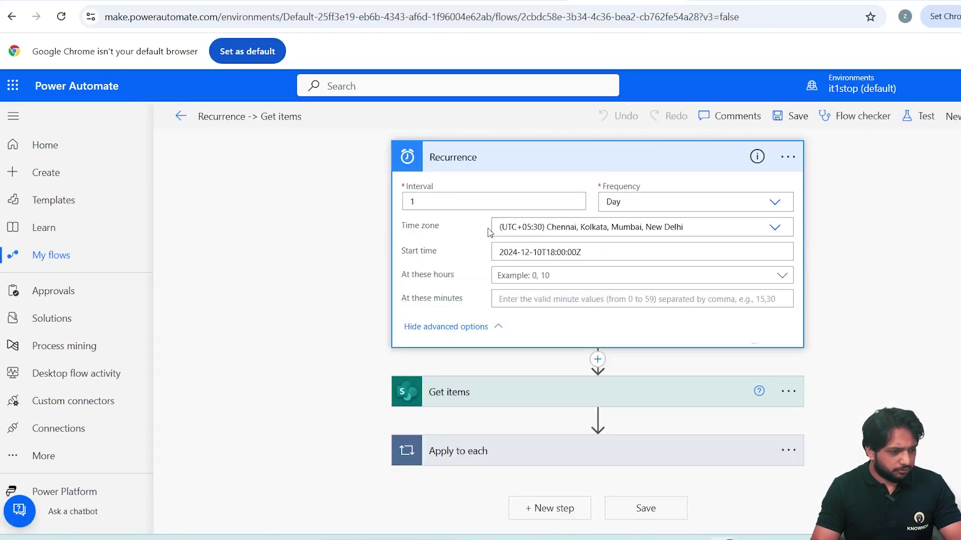
{"action": "double_click", "coordinate": [410, 200]}
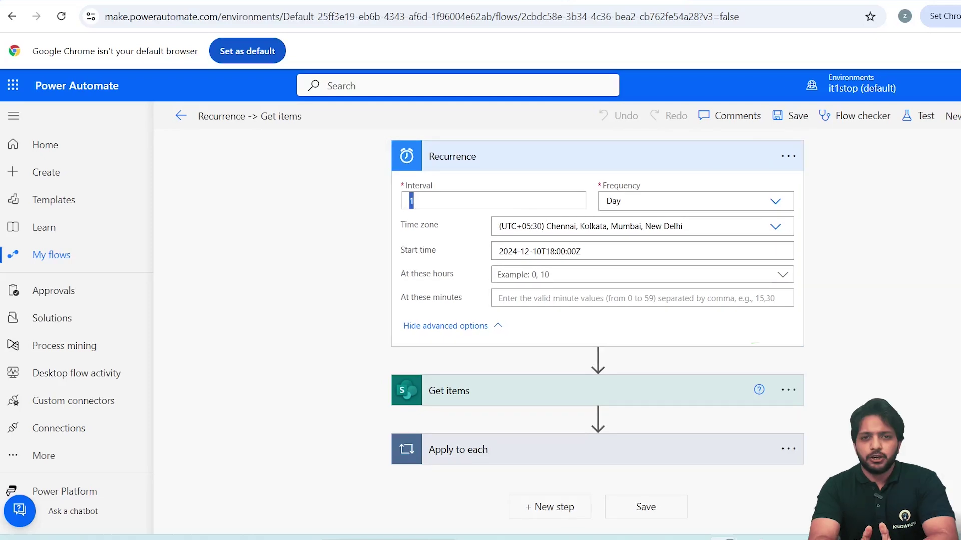